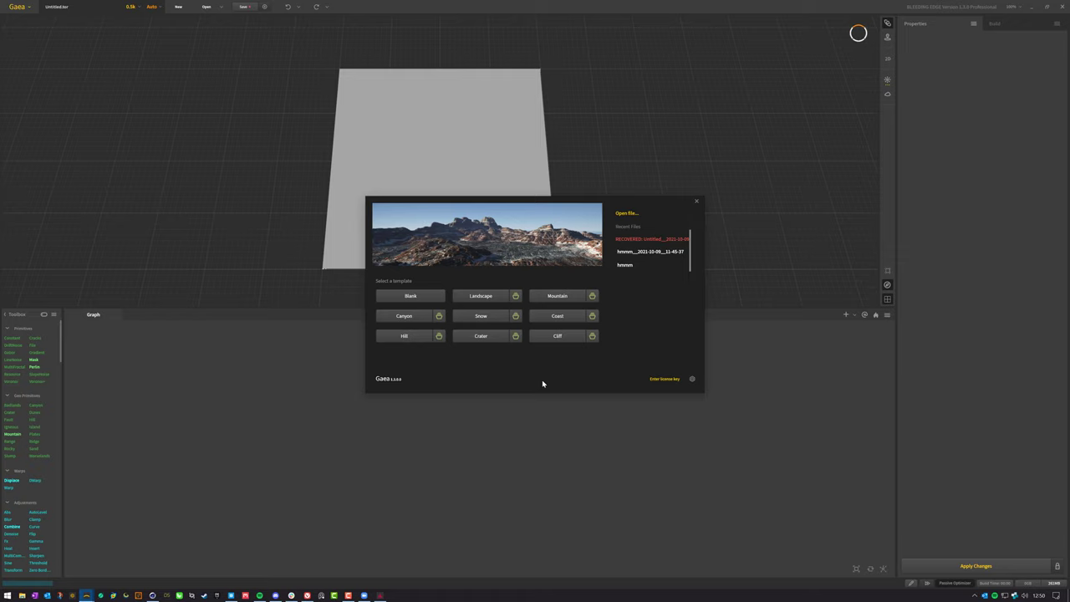
Preview the advanced Canyon, Landscape and Mountain template lists
click(440, 315)
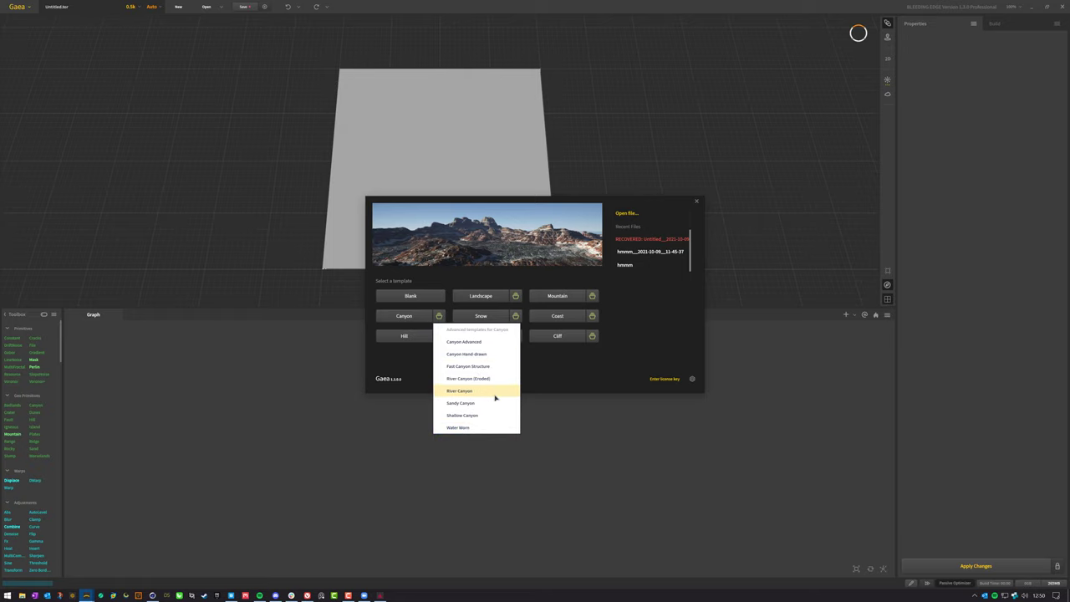
click(518, 298)
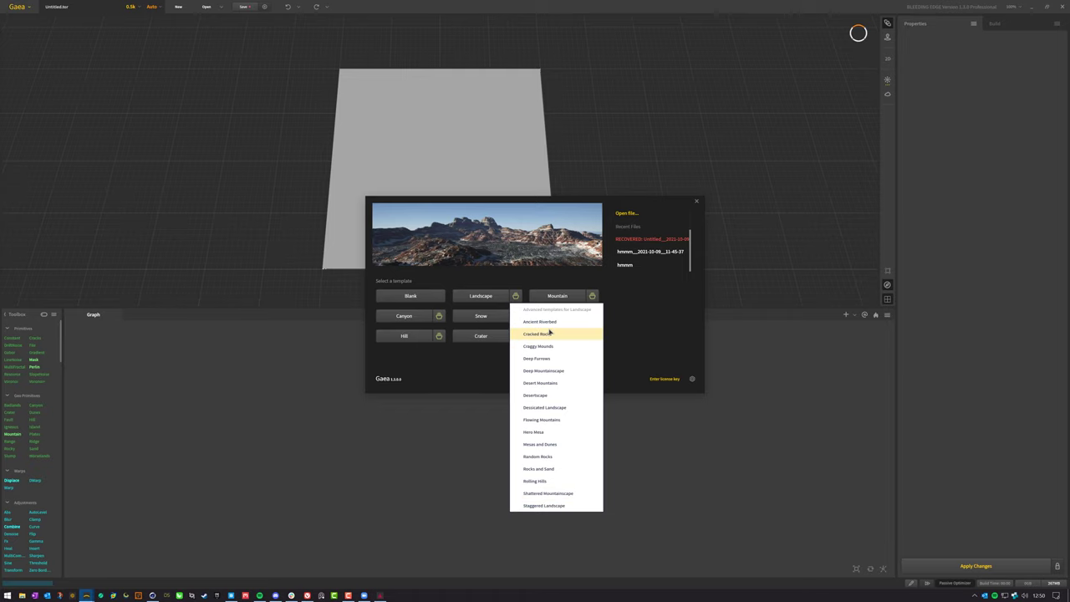
click(475, 356)
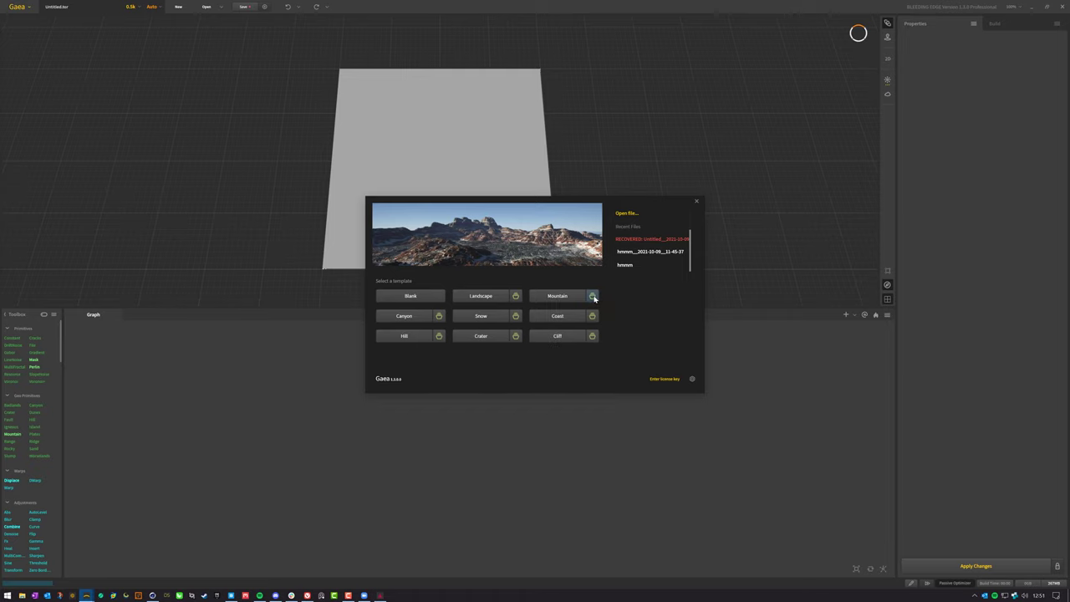
click(593, 297)
click(589, 355)
Check the Cliff templates, then start a terrain from Mountain > Glaciated Peak
click(592, 336)
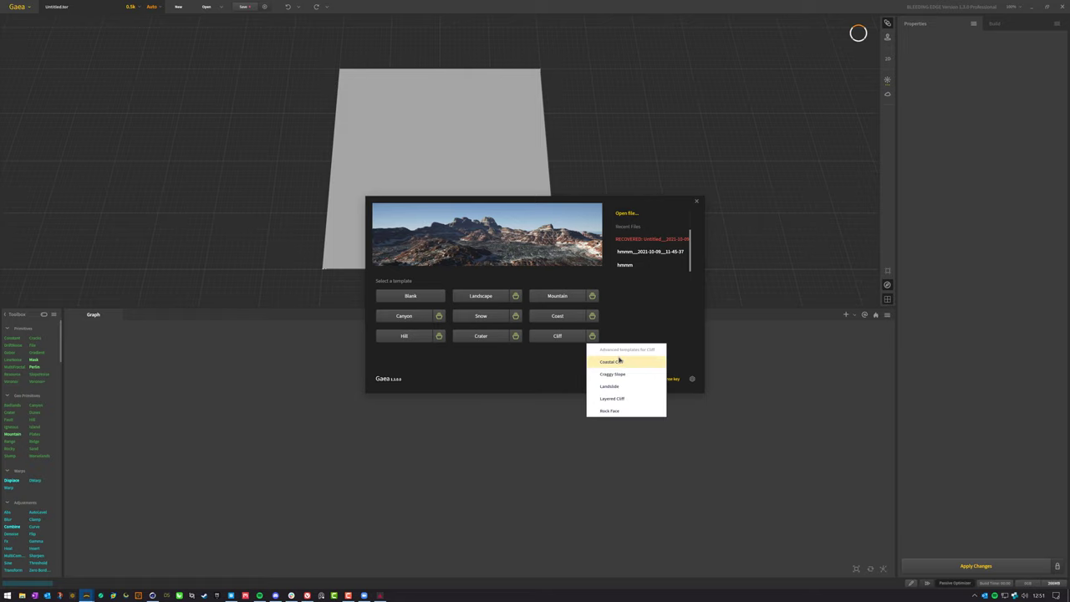
click(523, 382)
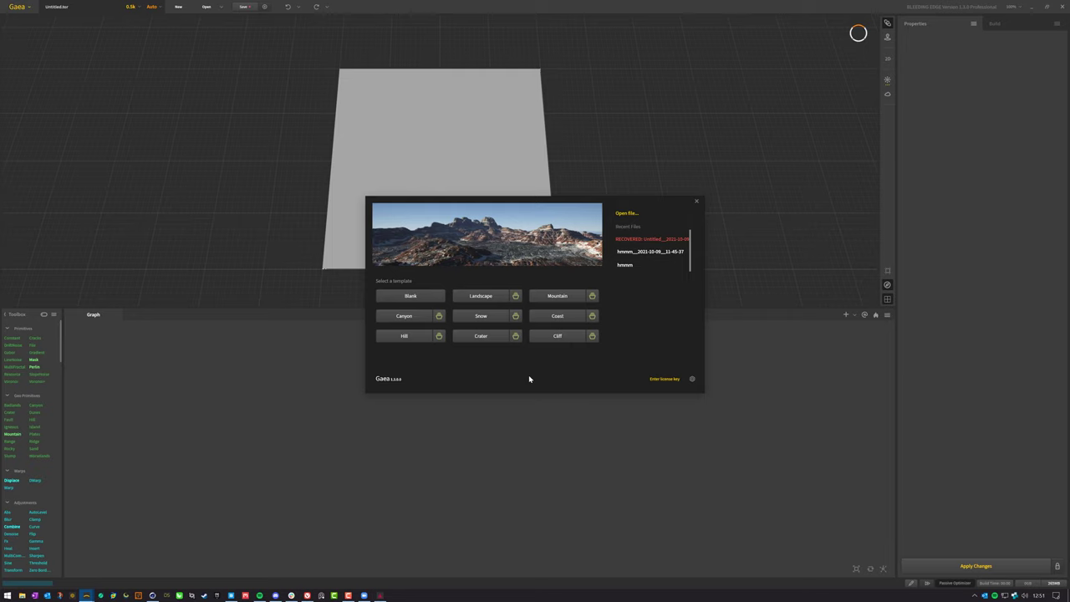
click(591, 295)
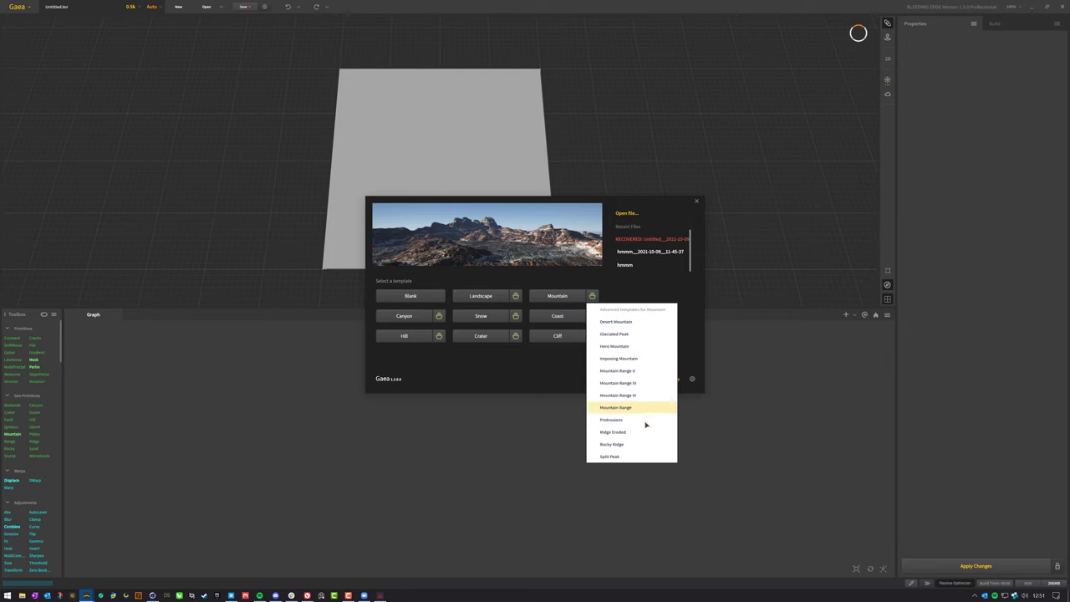
click(631, 335)
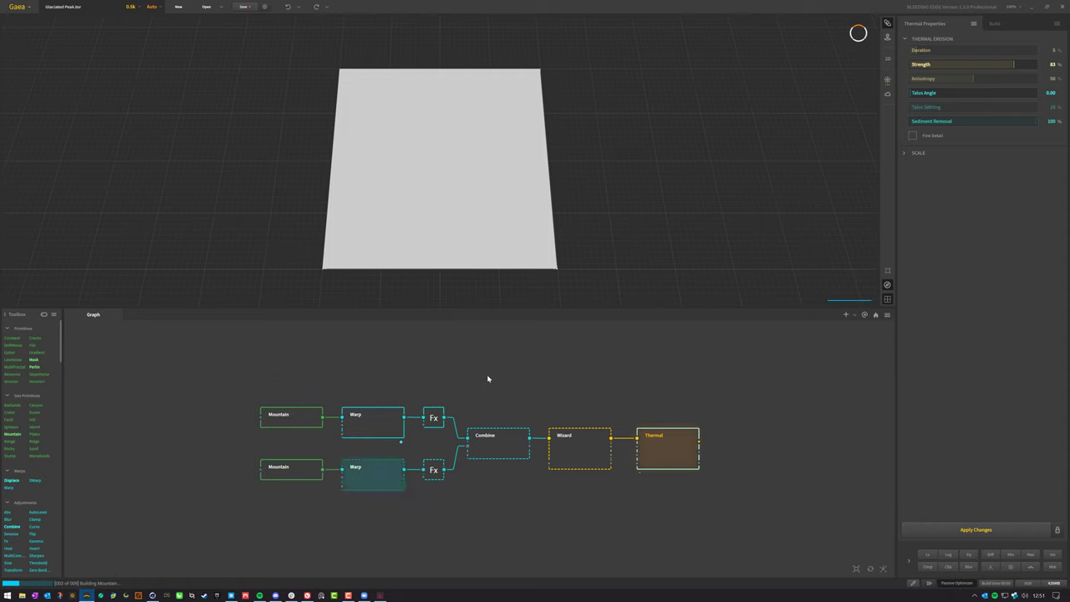
Close the Glaciated Peak terrain without saving and return to the template screen
drag(481, 250, 365, 204)
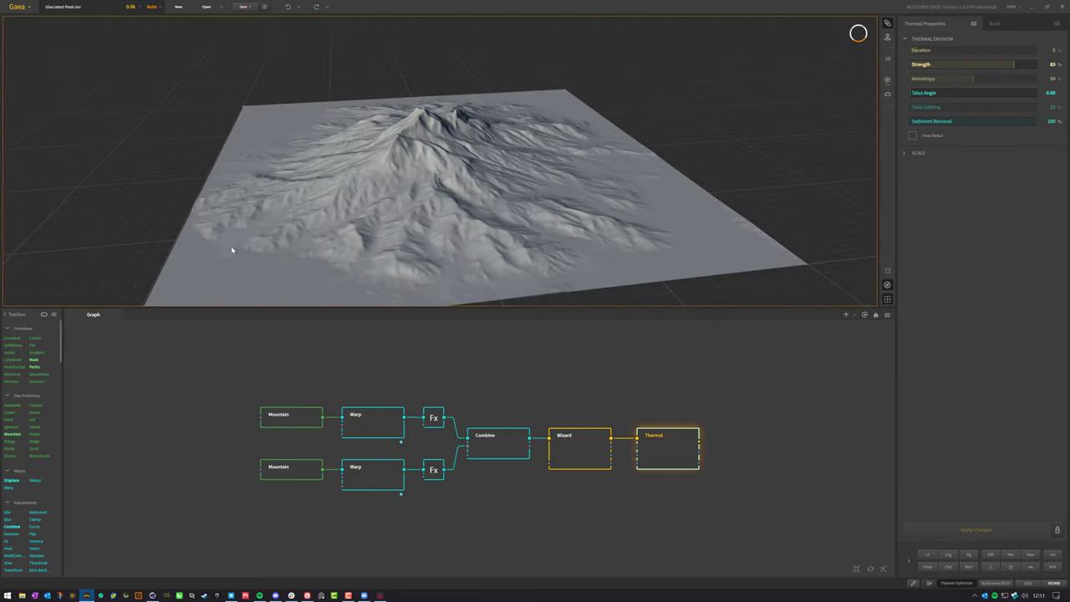
click(16, 6)
click(35, 21)
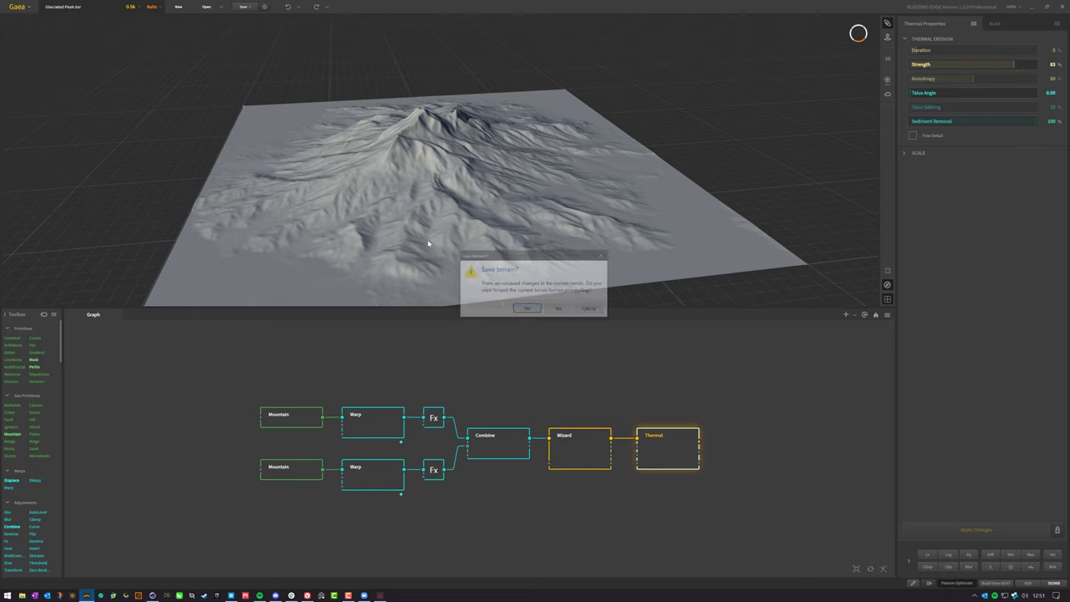
click(557, 309)
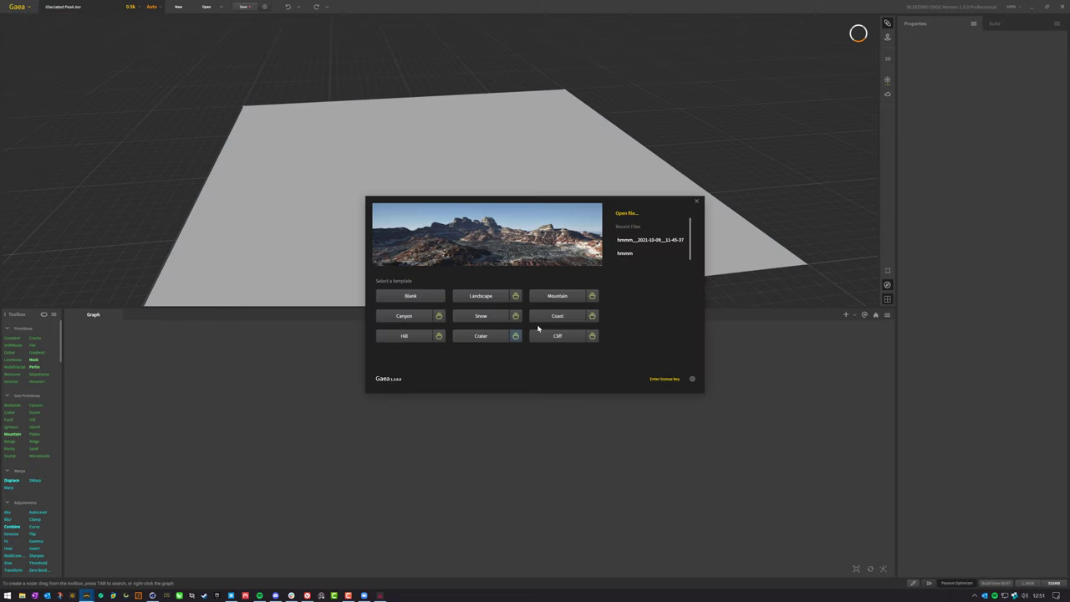
Start an Untitled project from the Blank template and inspect its flat plane
click(411, 296)
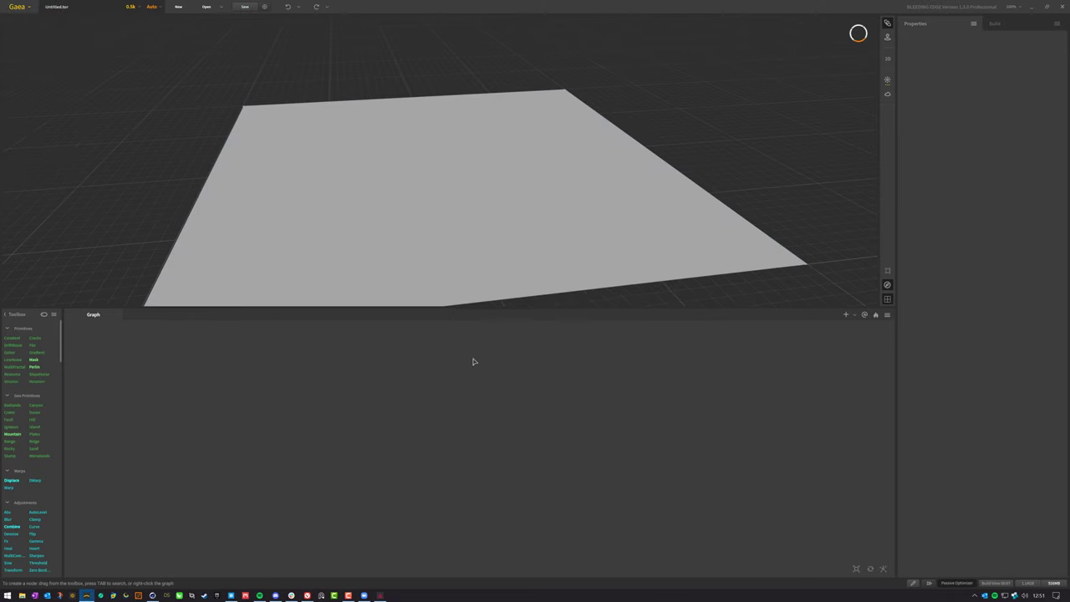
drag(647, 536, 249, 368)
drag(533, 239, 598, 239)
scroll(598, 238, down, 2)
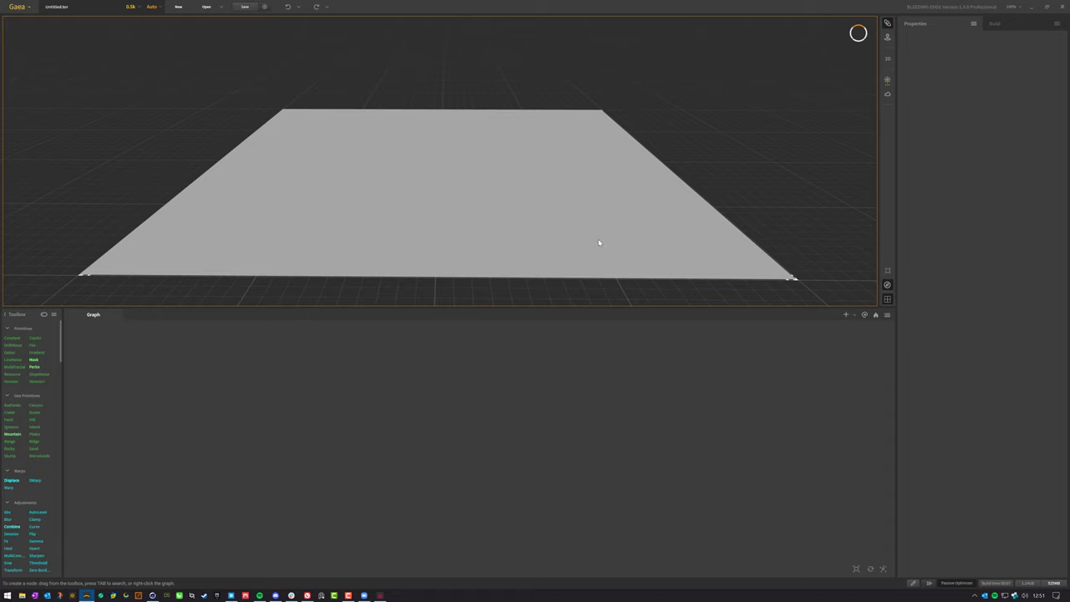
scroll(555, 248, down, 2)
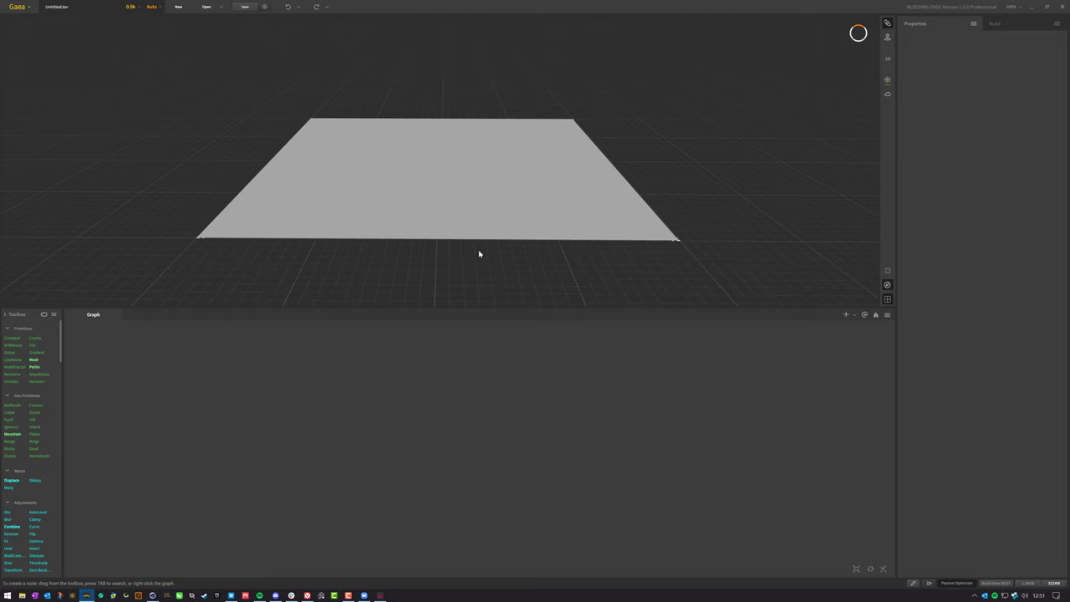
drag(480, 253, 480, 253)
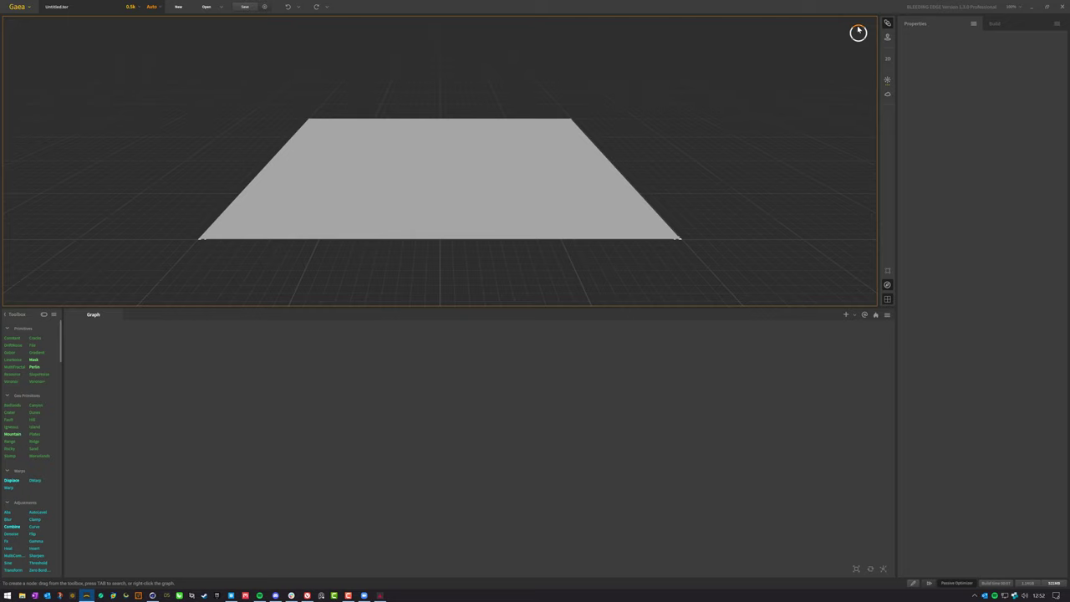
drag(659, 204, 636, 205)
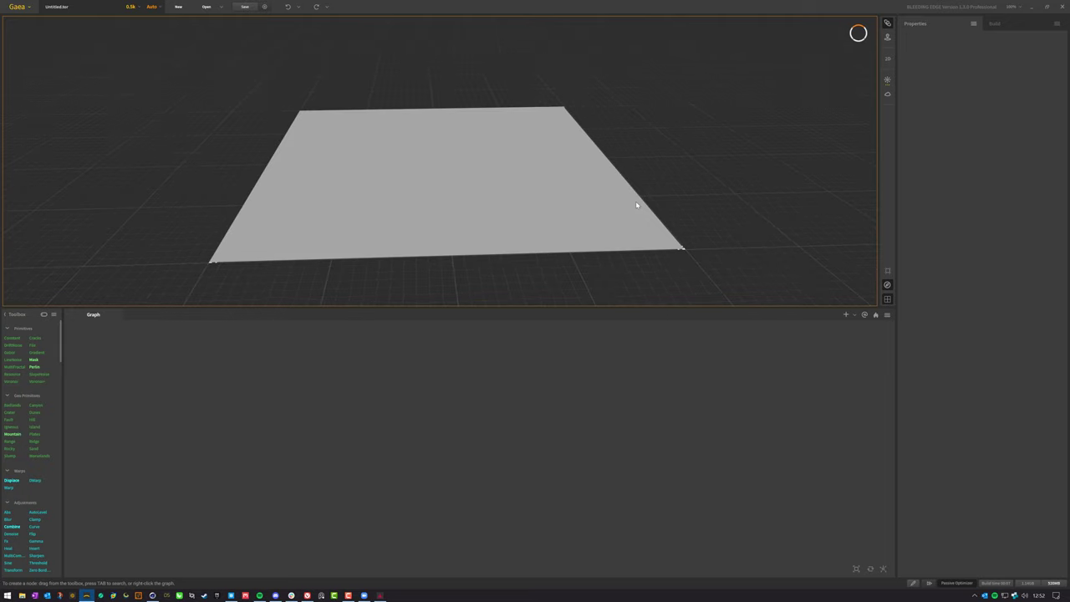
click(887, 36)
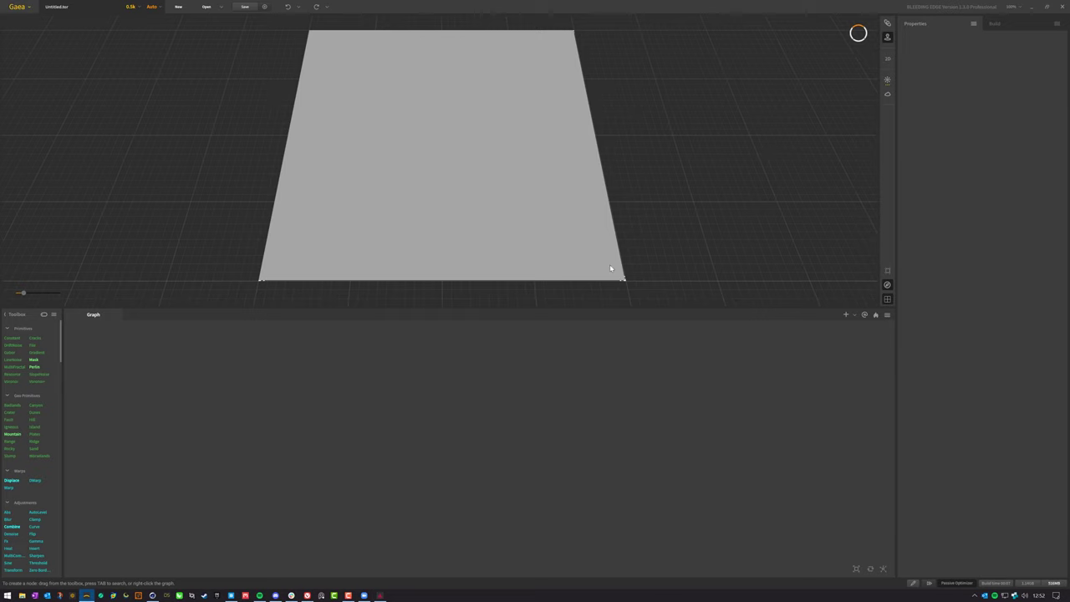
drag(635, 262, 639, 220)
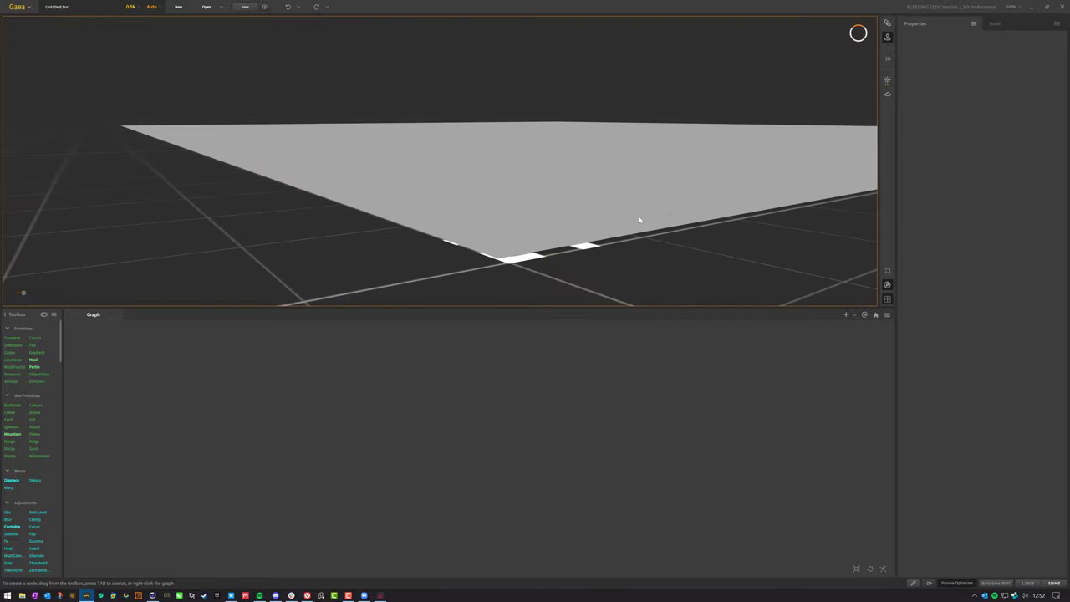
drag(618, 171, 501, 252)
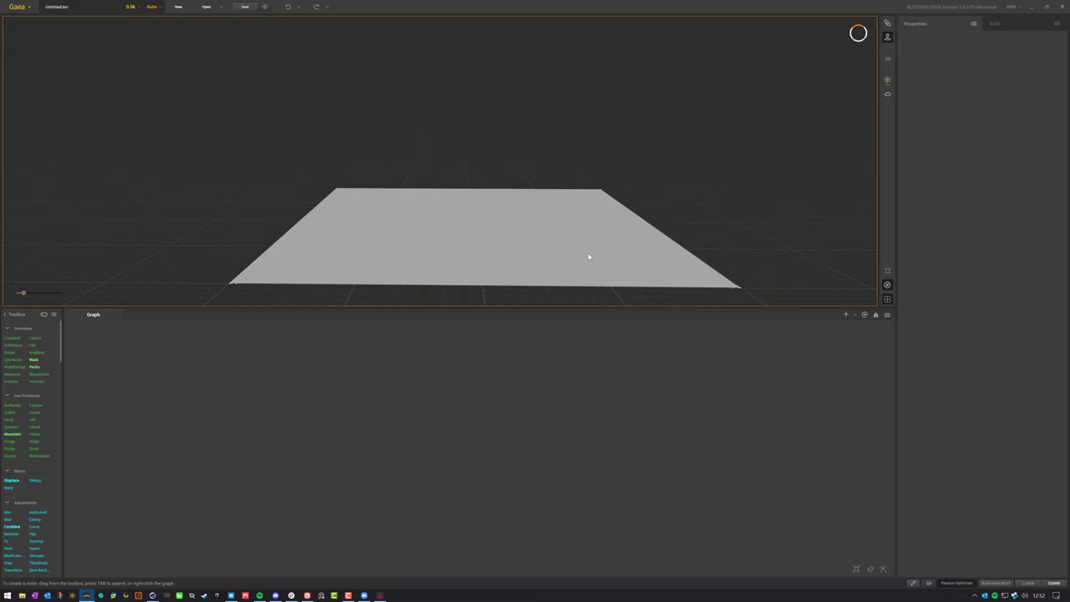
click(886, 94)
drag(593, 231, 559, 239)
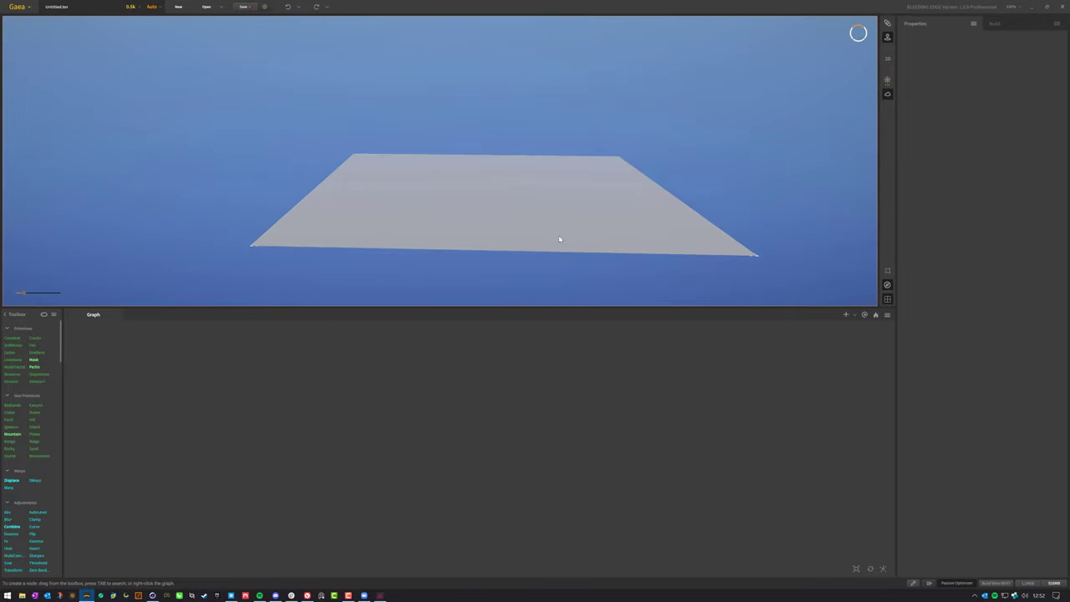
click(888, 95)
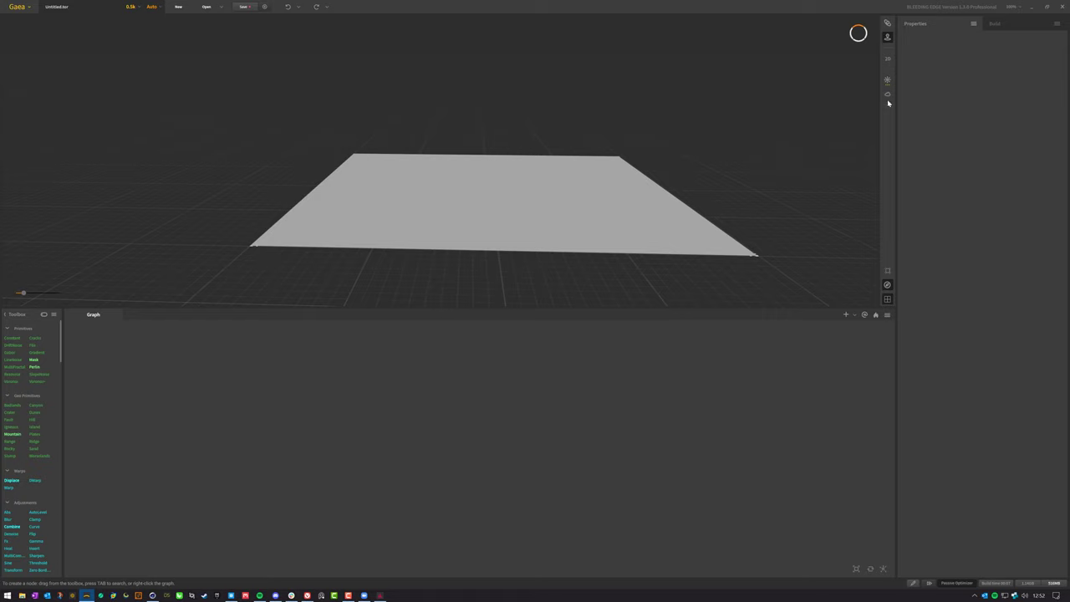
click(888, 35)
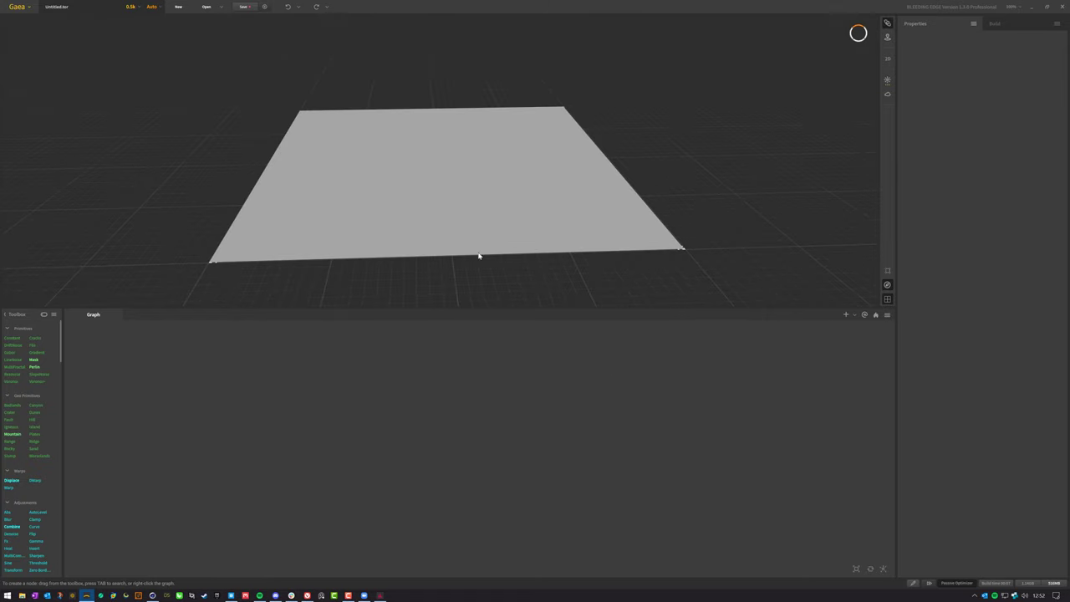
mouse_move(479, 256)
mouse_down()
mouse_move(487, 236)
mouse_move(480, 248)
mouse_up()
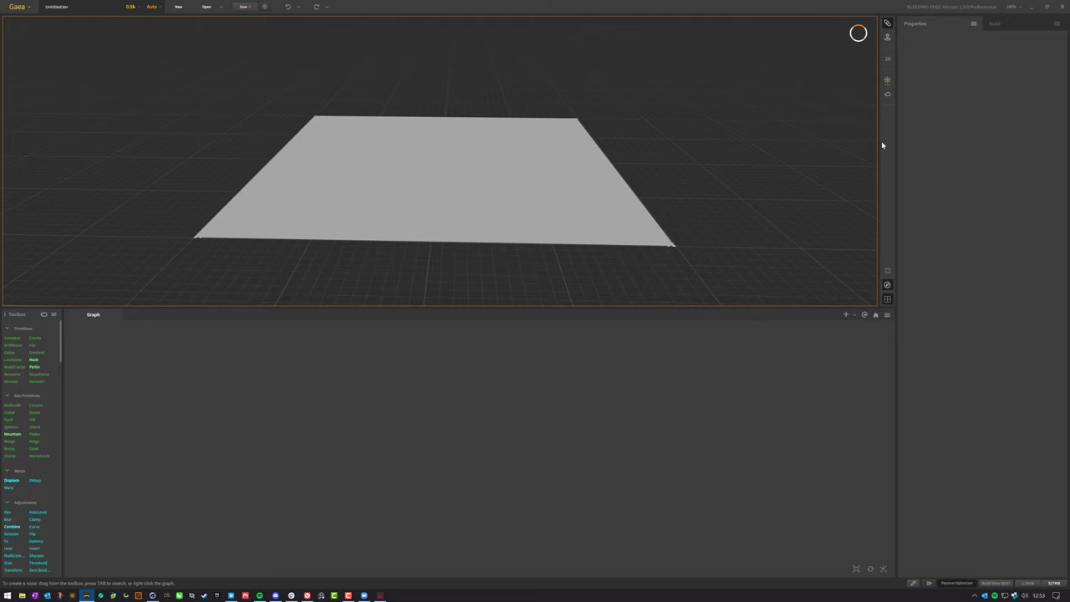
click(887, 80)
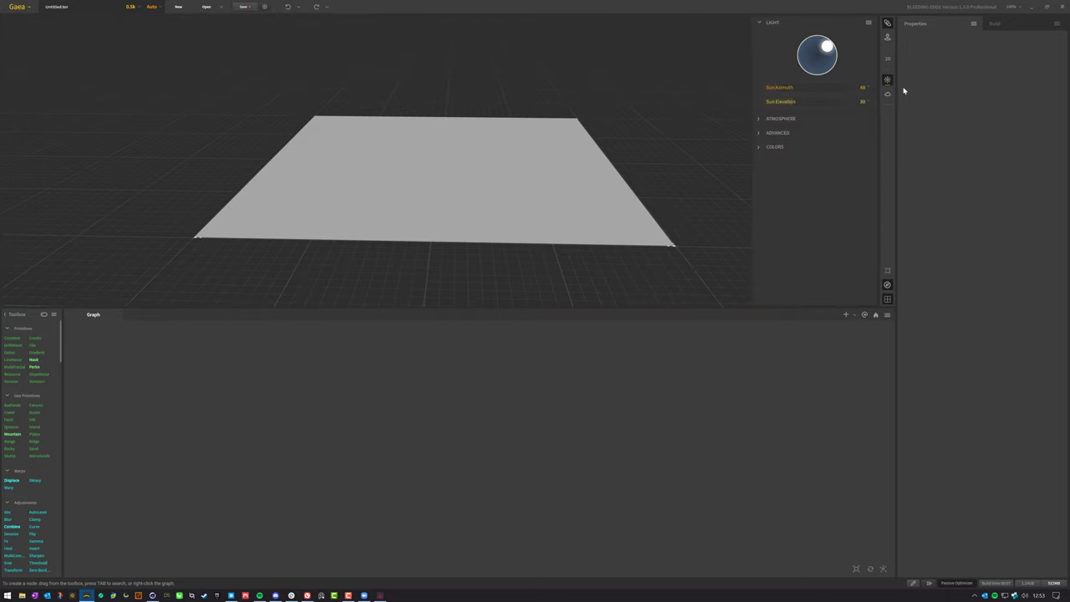
click(760, 119)
click(759, 119)
click(759, 134)
click(759, 134)
click(759, 147)
click(758, 147)
click(841, 370)
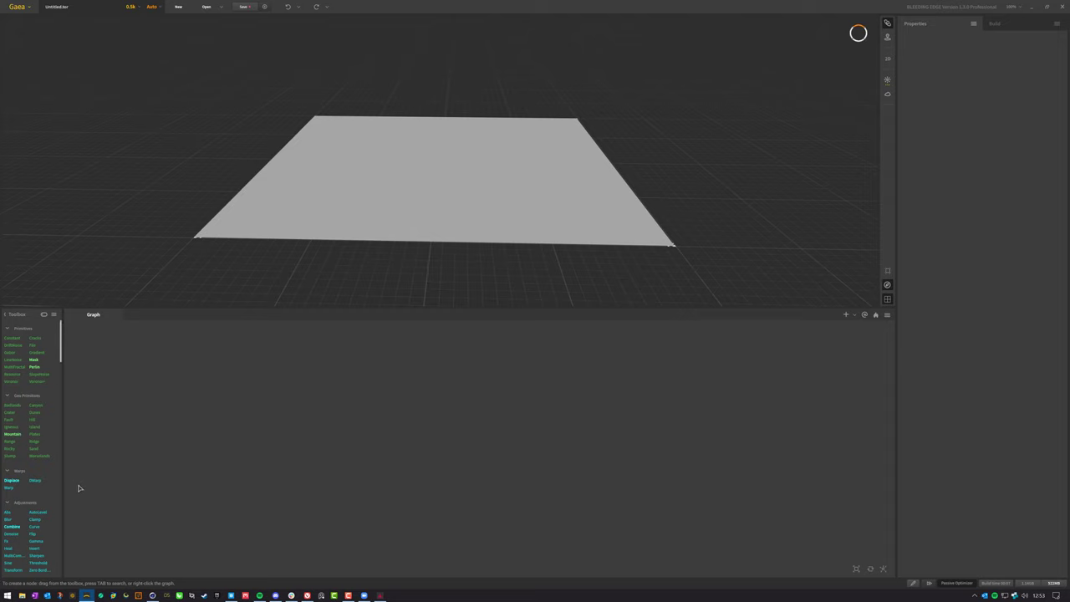
drag(38, 421, 275, 447)
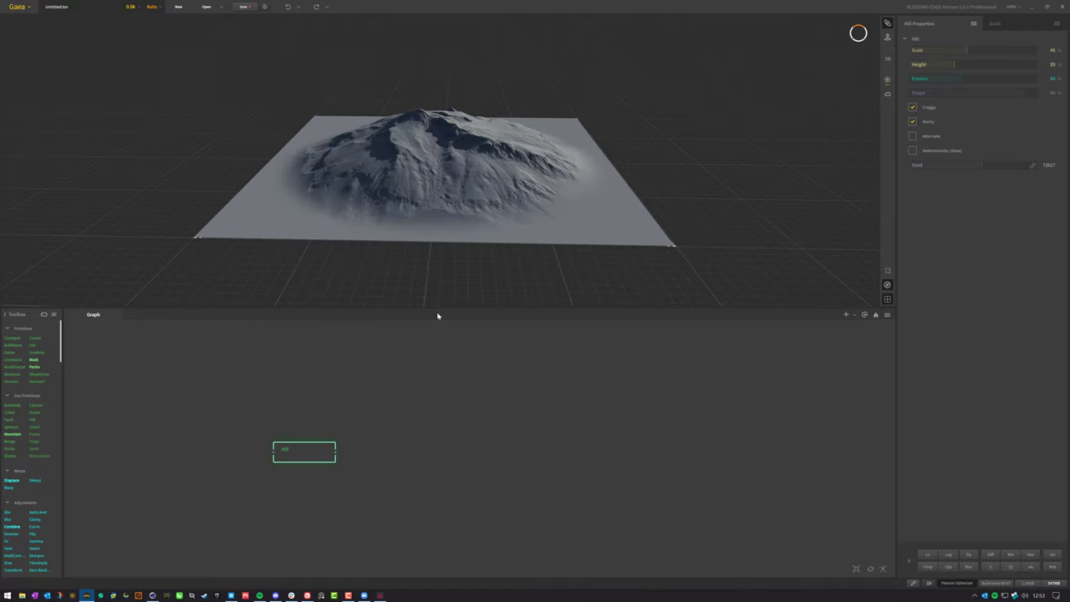
drag(482, 205, 438, 97)
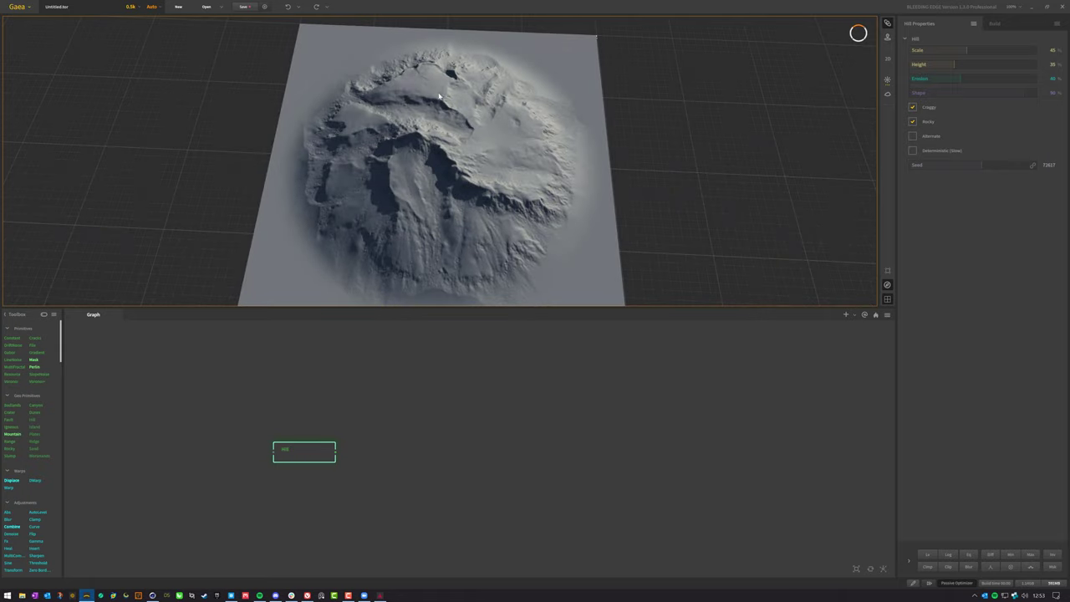
scroll(444, 202, down, 3)
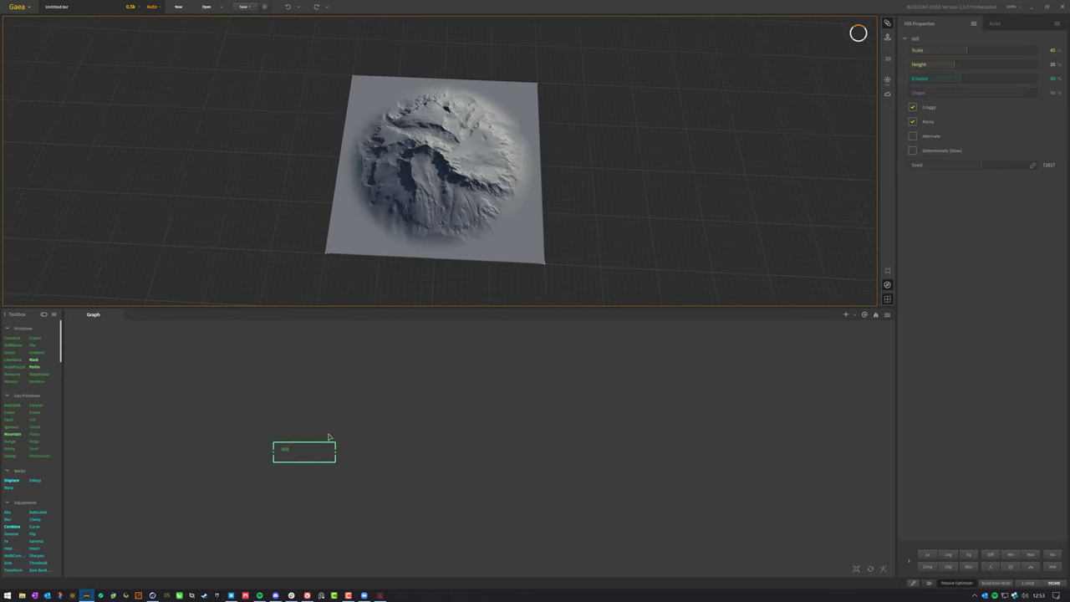
drag(445, 251, 457, 186)
drag(449, 229, 462, 210)
scroll(462, 188, up, 3)
scroll(462, 217, up, 2)
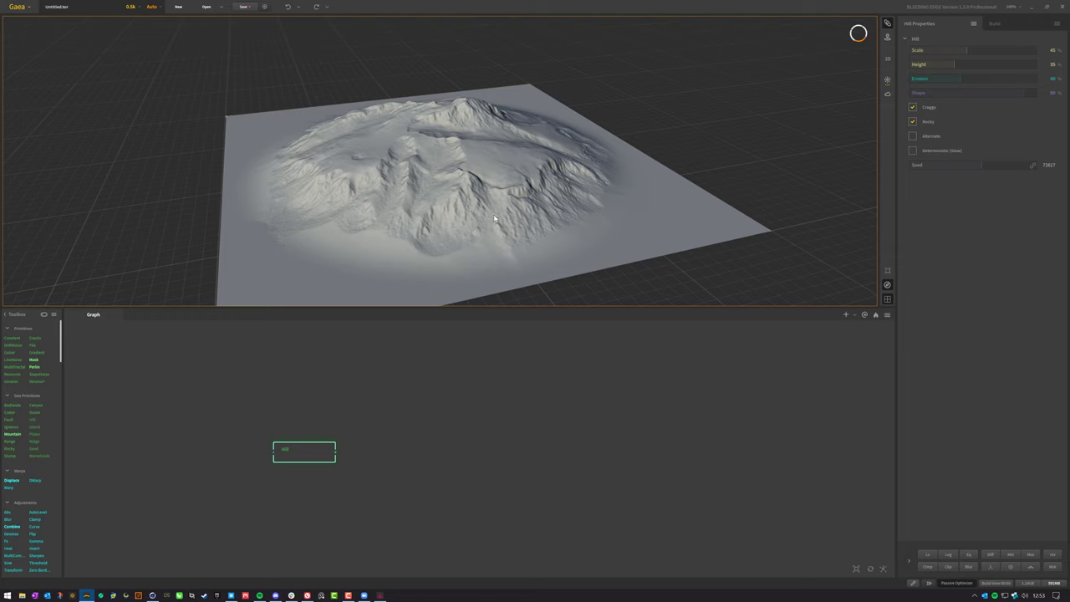
drag(341, 197, 433, 139)
mouse_move(447, 219)
mouse_down()
mouse_move(408, 256)
mouse_move(458, 201)
mouse_move(463, 207)
mouse_up()
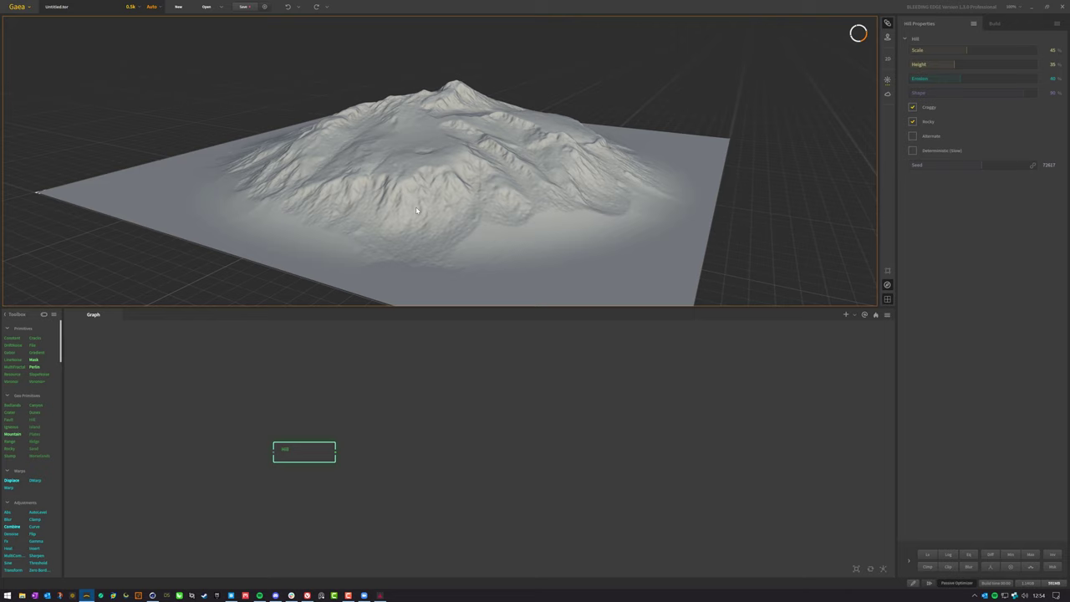
drag(439, 284, 539, 242)
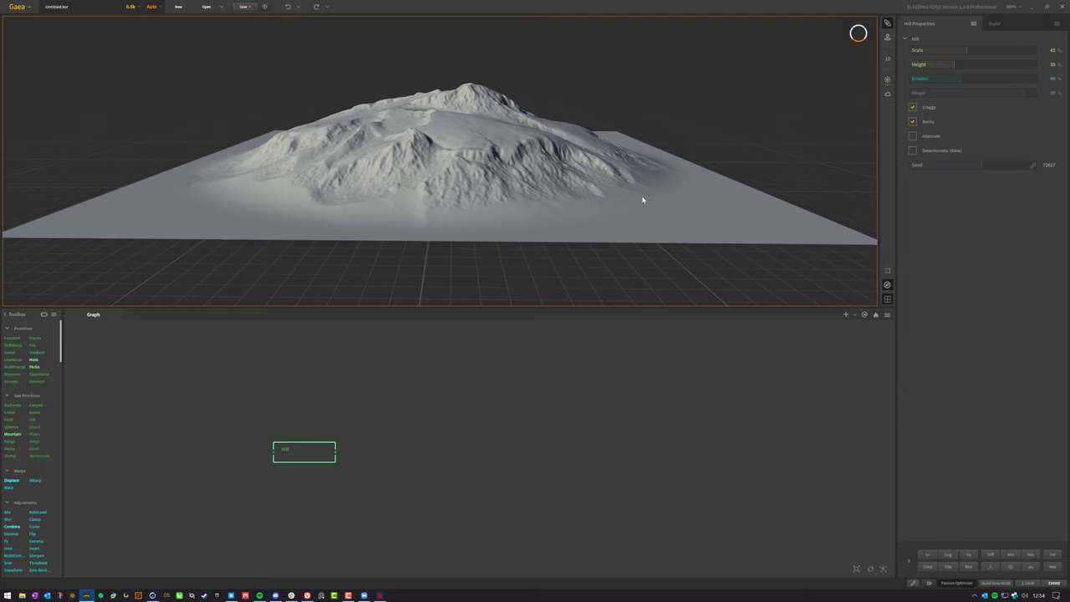
mouse_move(642, 200)
mouse_down()
mouse_move(544, 203)
mouse_move(598, 196)
mouse_up()
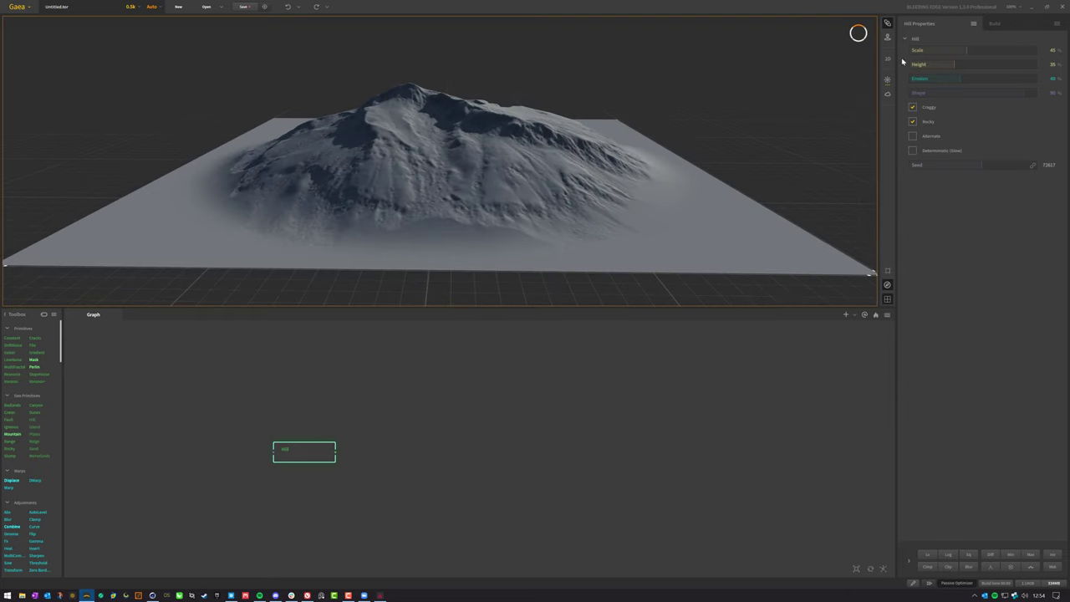
click(887, 39)
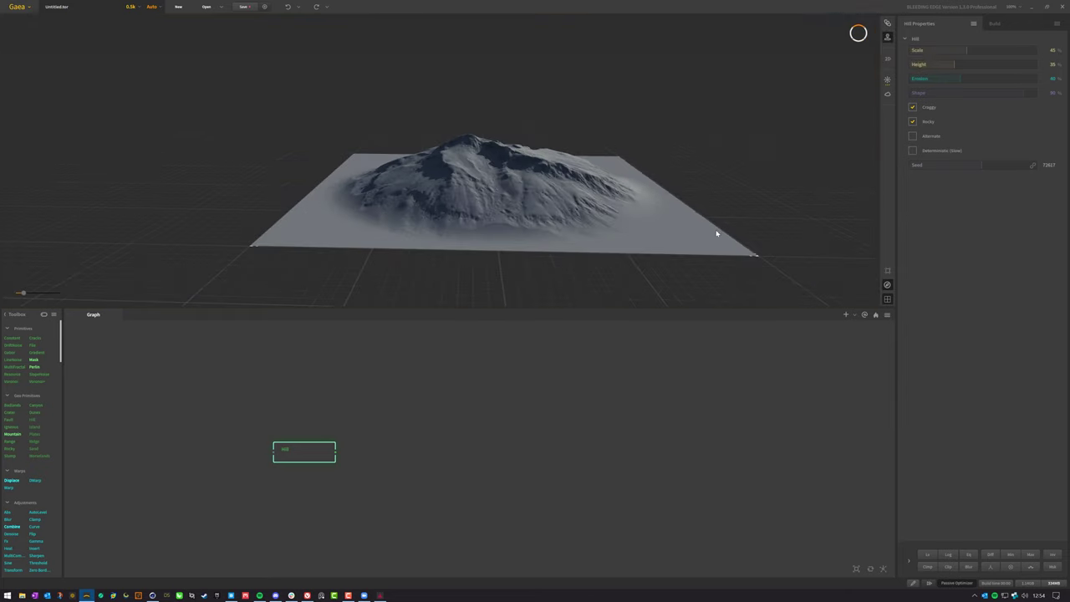
drag(597, 243, 533, 225)
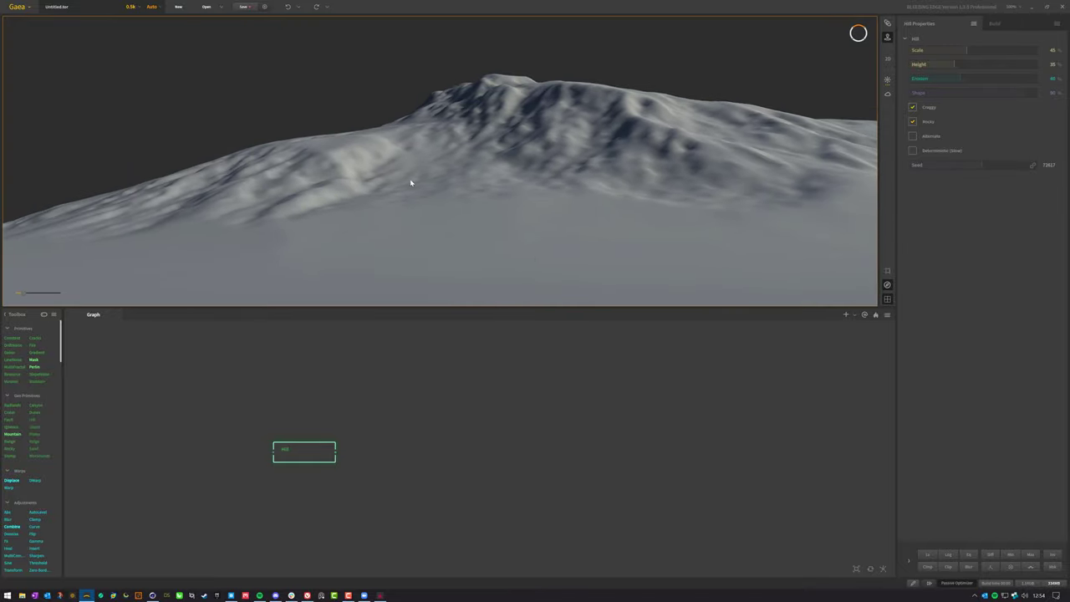
Turn on the sky backdrop, raise Aerial Perspective to 100% and adjust Exposure
click(887, 95)
drag(609, 204, 585, 217)
click(887, 79)
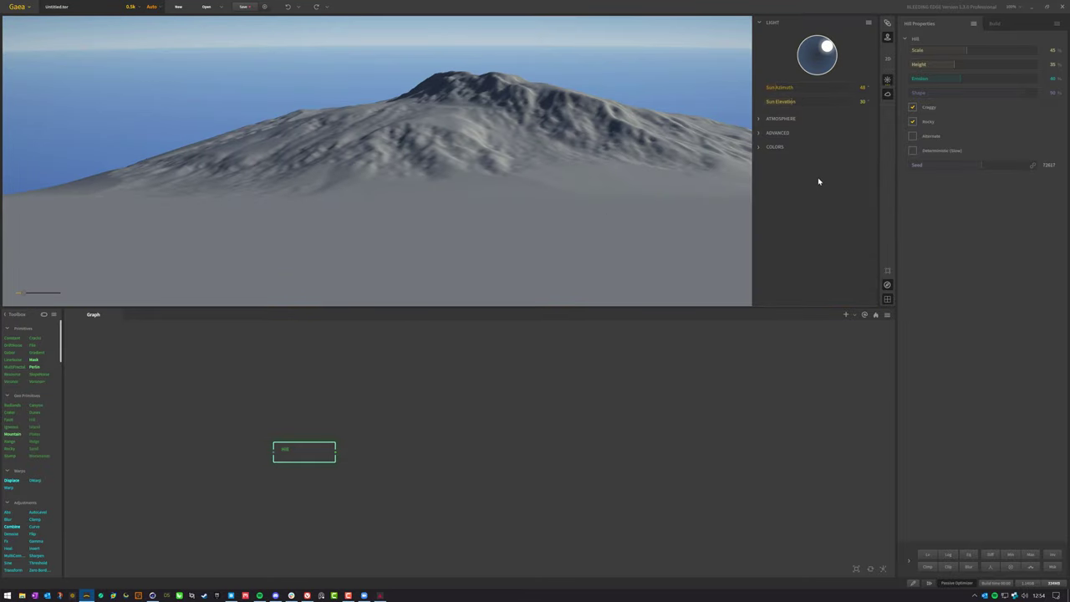
click(761, 119)
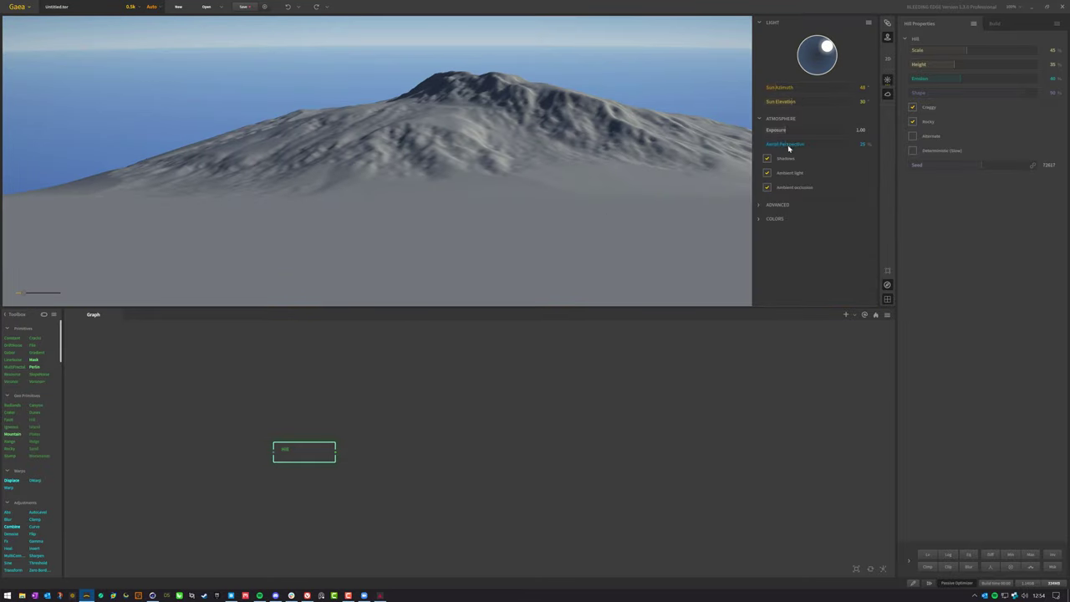
drag(784, 143, 868, 151)
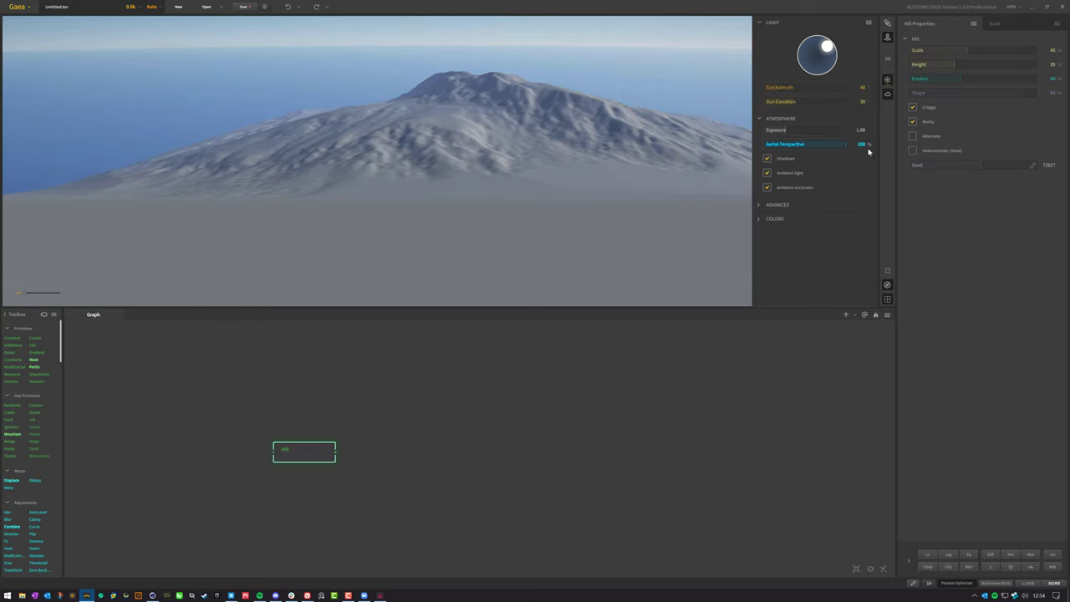
drag(785, 132, 788, 130)
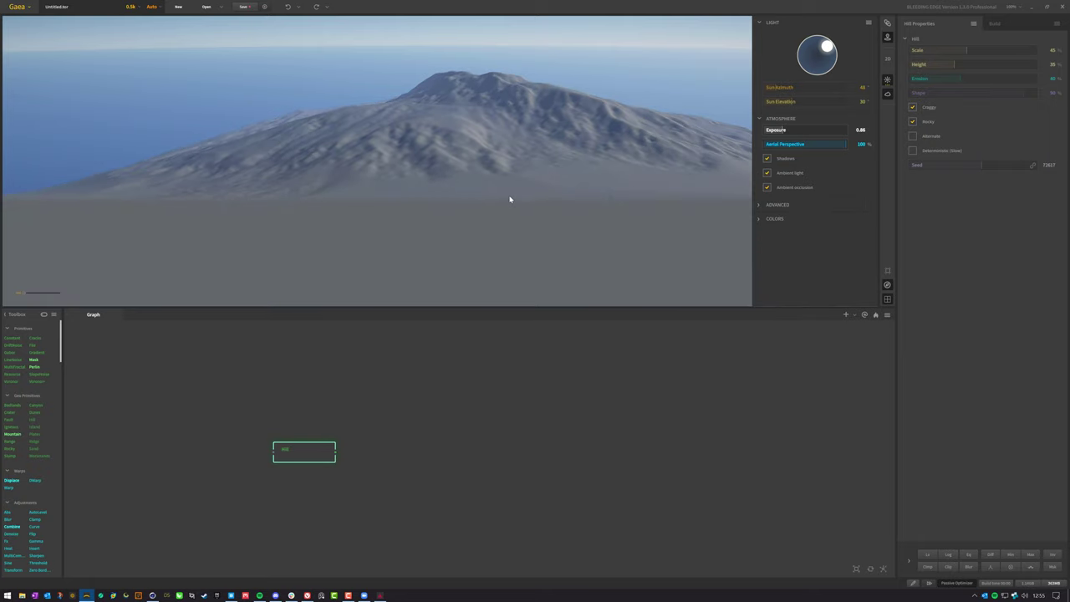
mouse_move(510, 198)
mouse_down()
mouse_move(539, 193)
mouse_move(509, 210)
mouse_move(508, 179)
mouse_move(511, 213)
mouse_move(508, 200)
mouse_up()
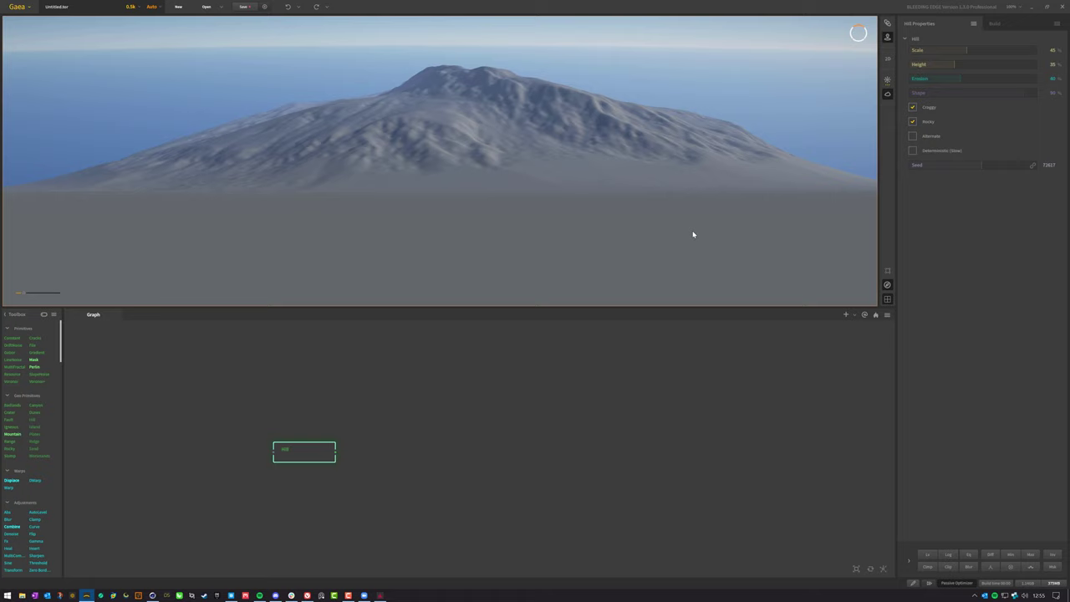
drag(524, 226, 847, 136)
Turn the sky backdrop off
click(887, 93)
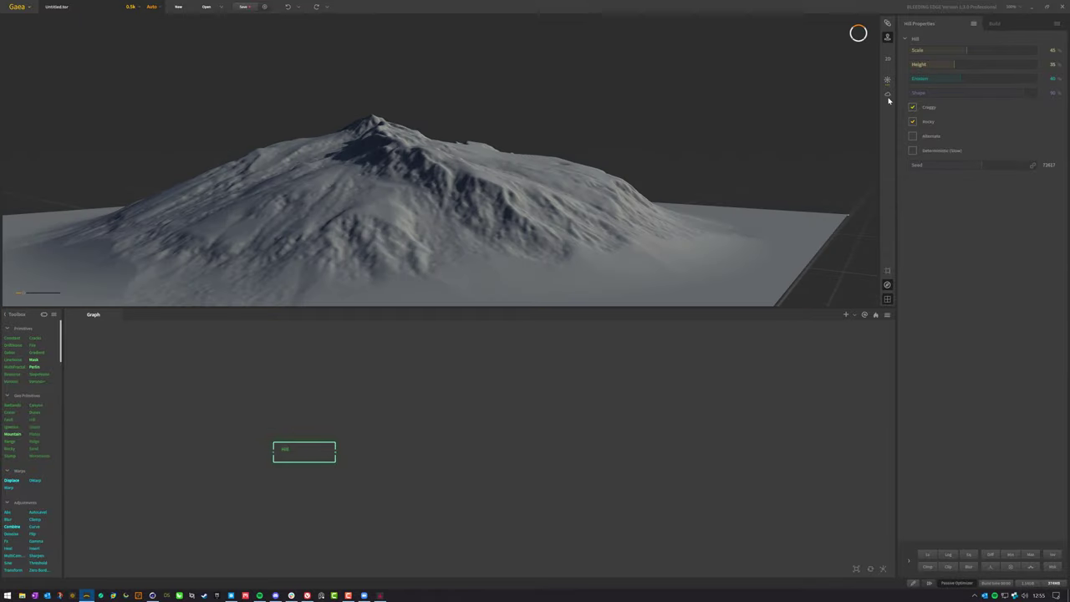
click(888, 94)
click(887, 94)
Orbit to a close-up of the mountain and add a Slump node below Hill
mouse_move(547, 180)
mouse_down()
mouse_move(508, 187)
mouse_move(535, 141)
mouse_move(580, 167)
mouse_move(640, 160)
mouse_move(621, 176)
mouse_move(580, 176)
mouse_move(531, 284)
mouse_up()
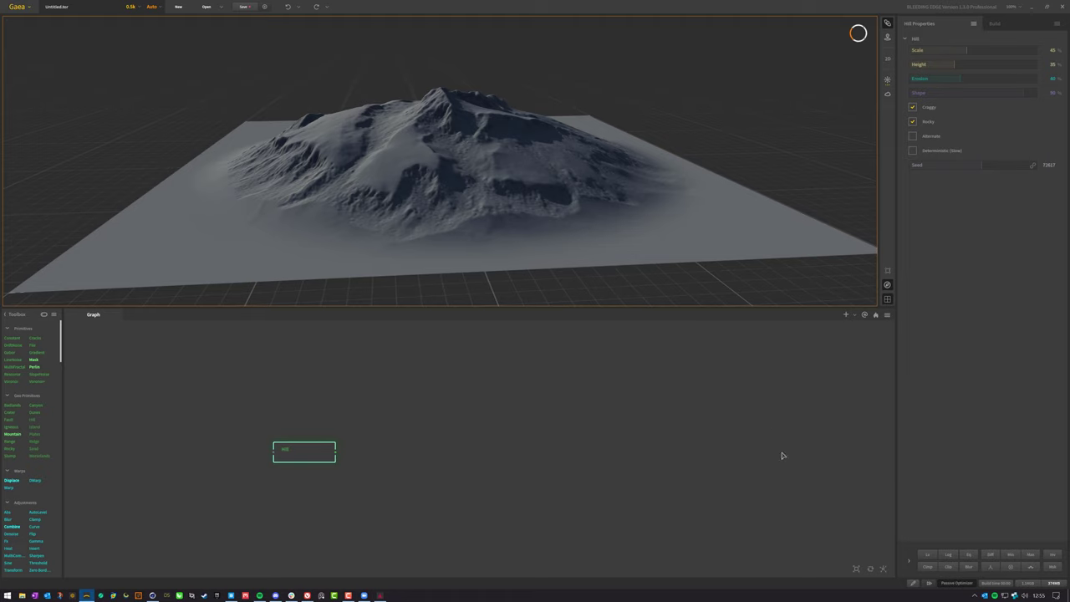
drag(635, 138, 657, 158)
scroll(660, 150, up, 5)
drag(480, 139, 507, 186)
scroll(499, 187, down, 6)
middle_drag(315, 480, 258, 433)
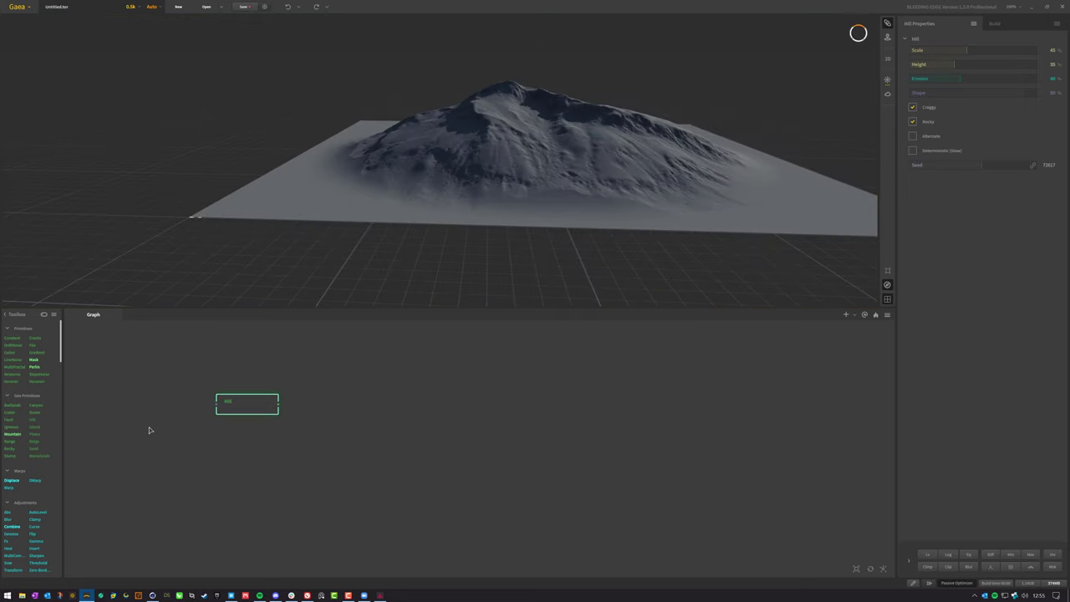
drag(12, 459, 248, 448)
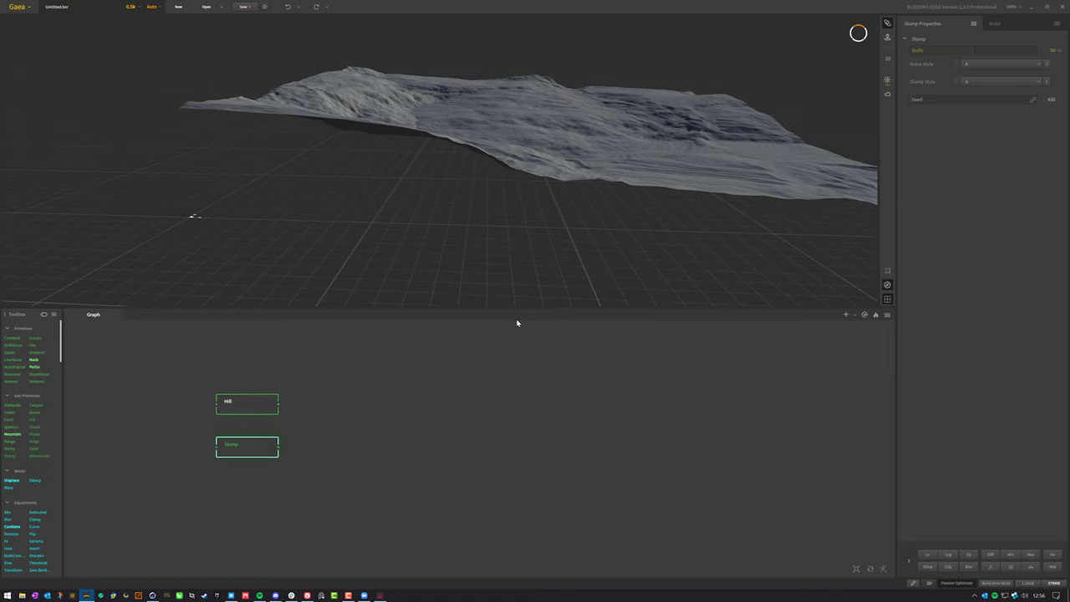
Set the Slump node's Seed to 30015 for a broader, smoother landform
drag(604, 171, 488, 155)
scroll(565, 158, down, 5)
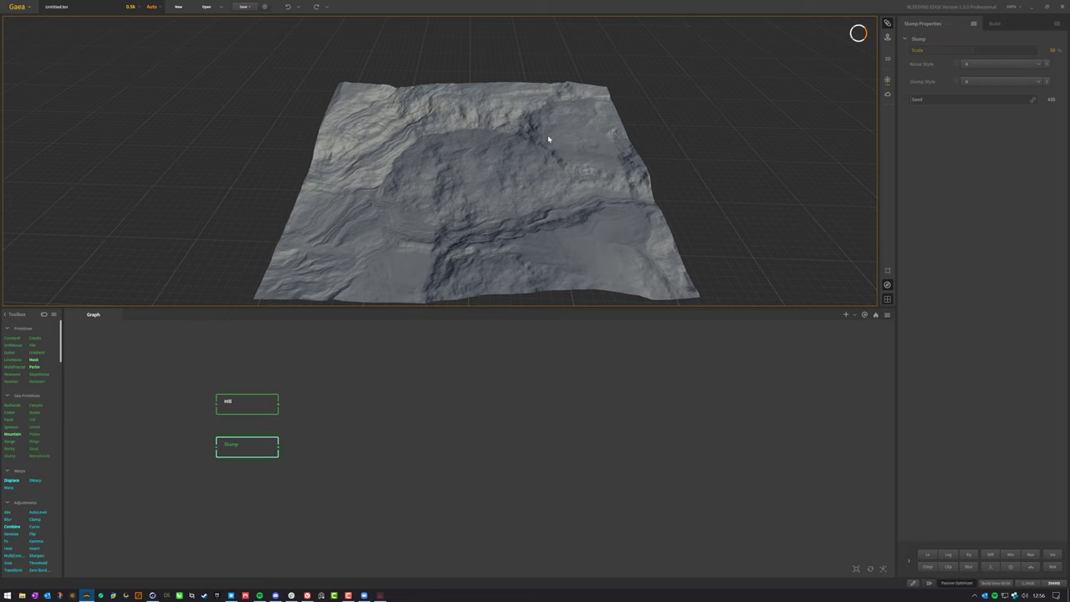
drag(446, 116, 450, 156)
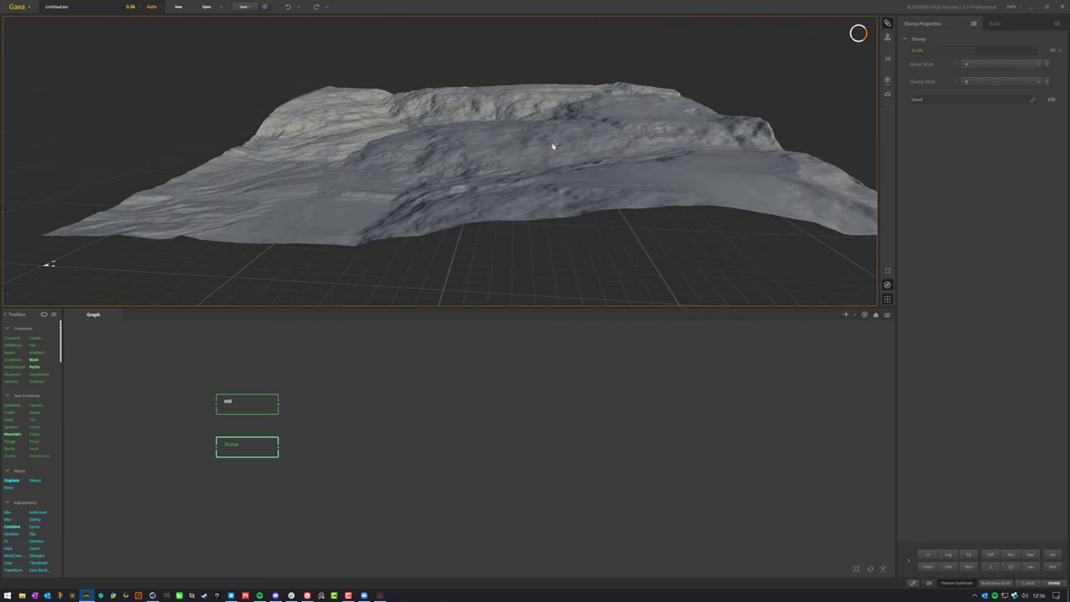
drag(551, 147, 482, 132)
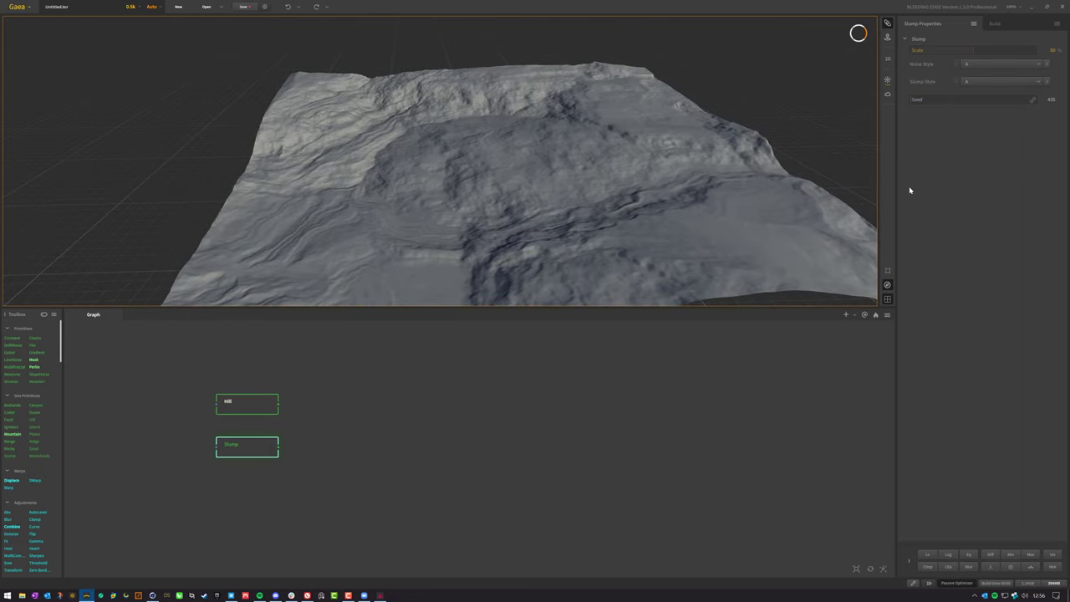
drag(635, 225, 514, 130)
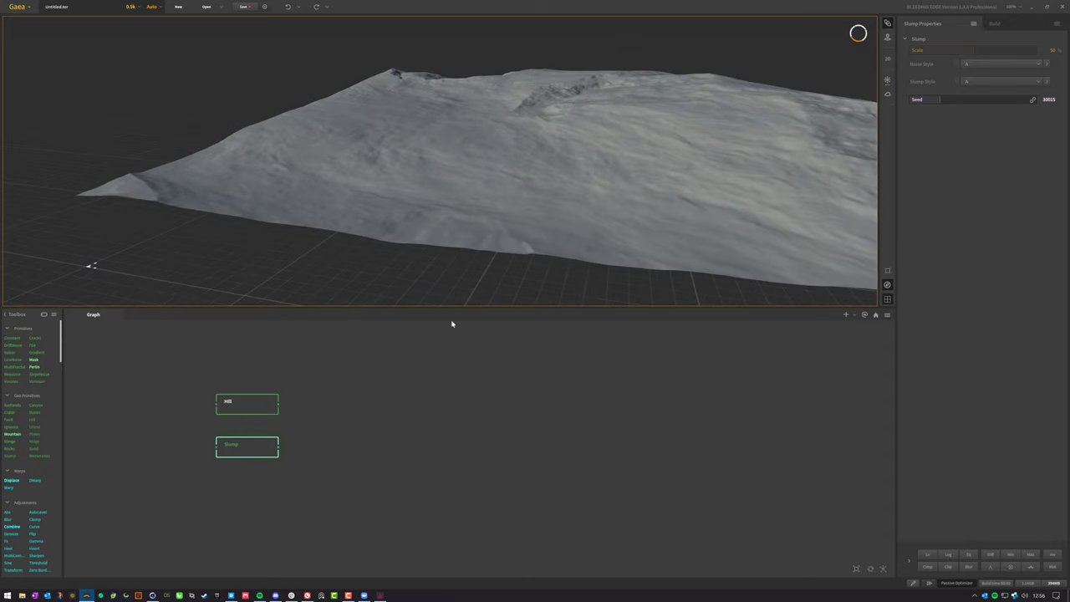
Wire a Fluvial node after Slump with Duration 390 and Power 227.09, and apply it
drag(276, 449, 355, 452)
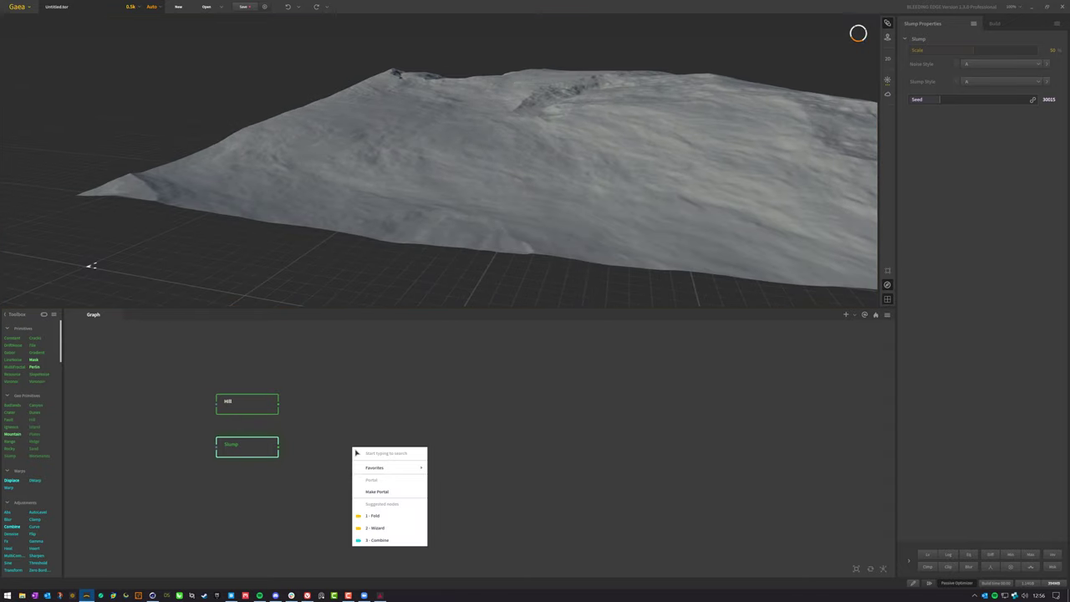
text(flu)
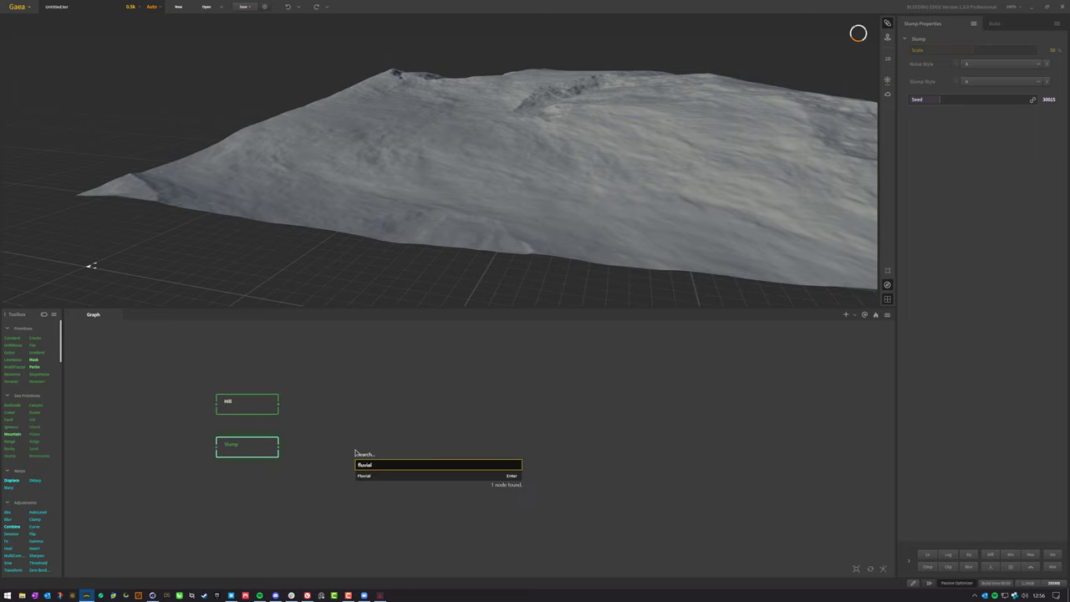
text(vial)
click(387, 475)
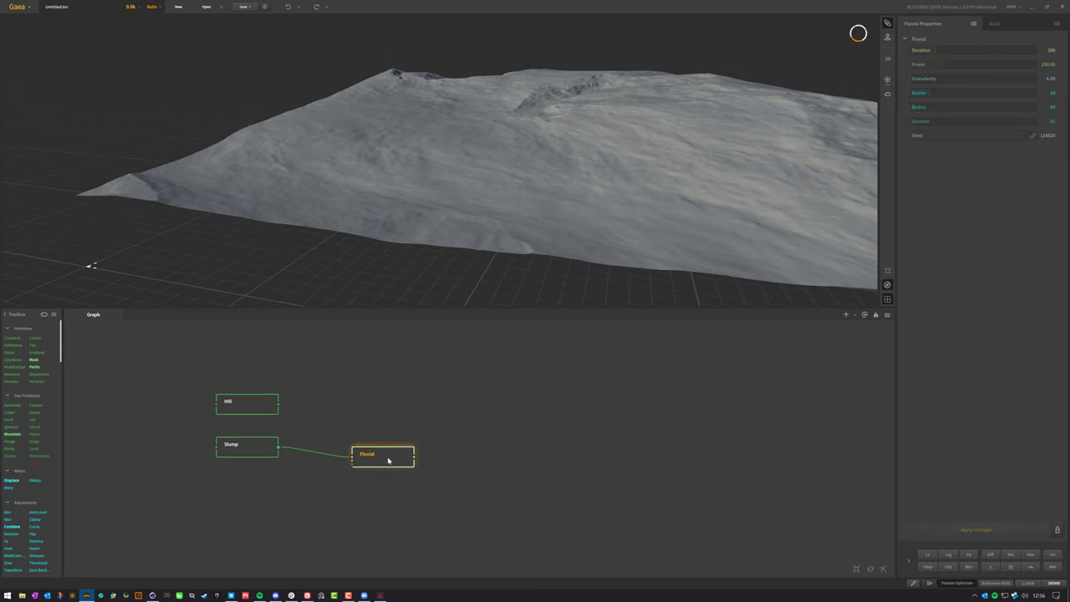
drag(385, 464, 347, 454)
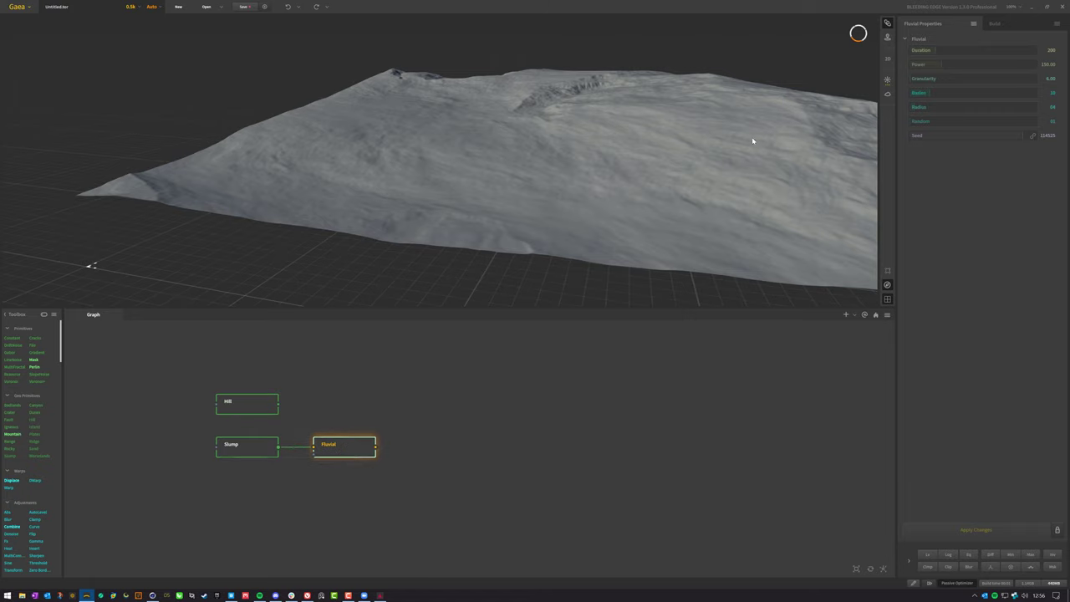
click(958, 66)
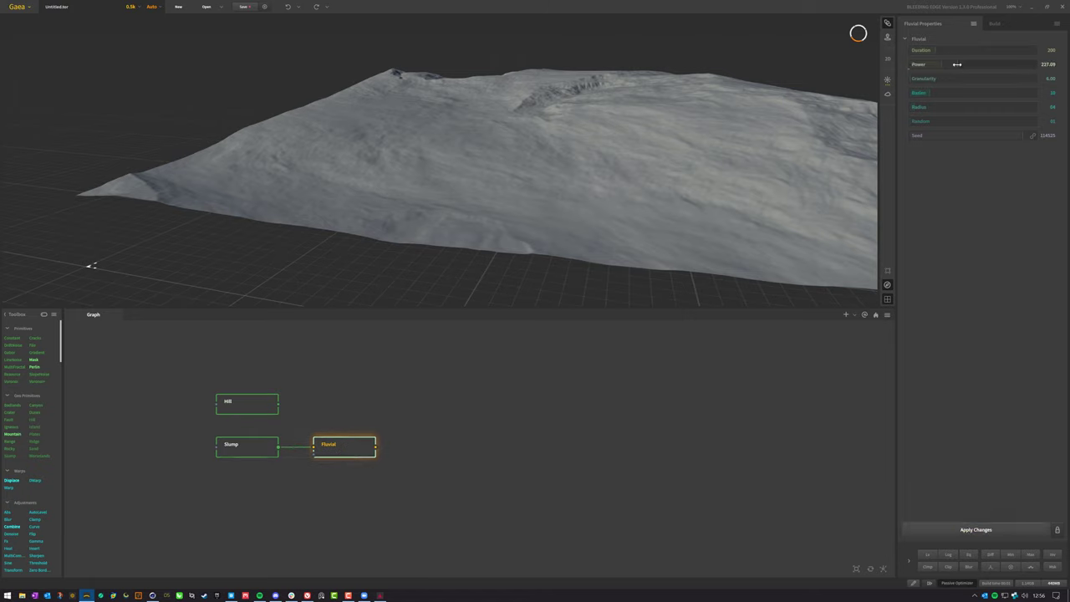
click(962, 531)
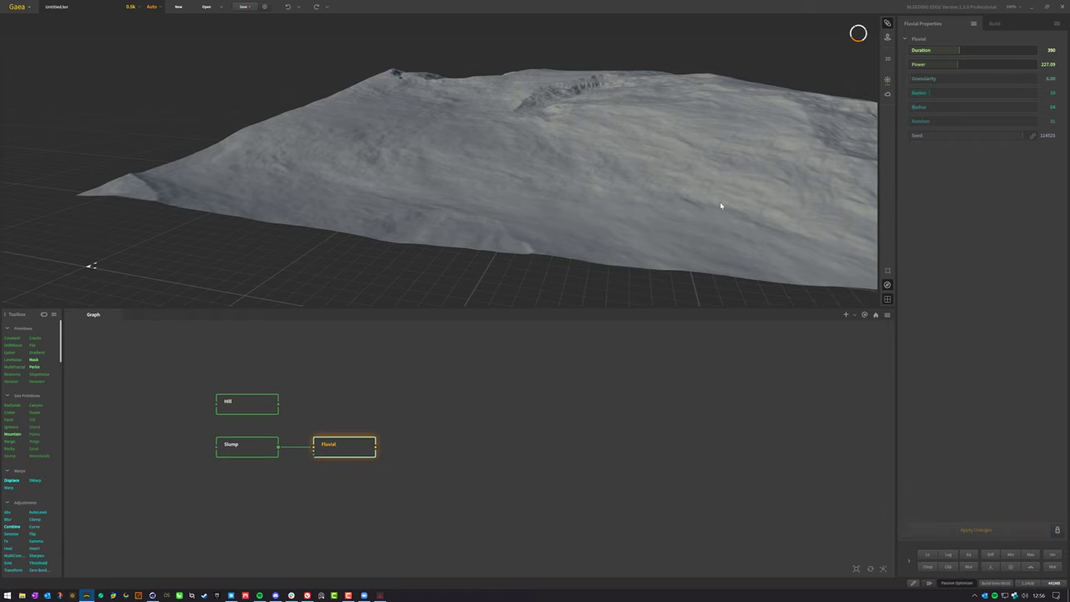
drag(707, 209, 613, 193)
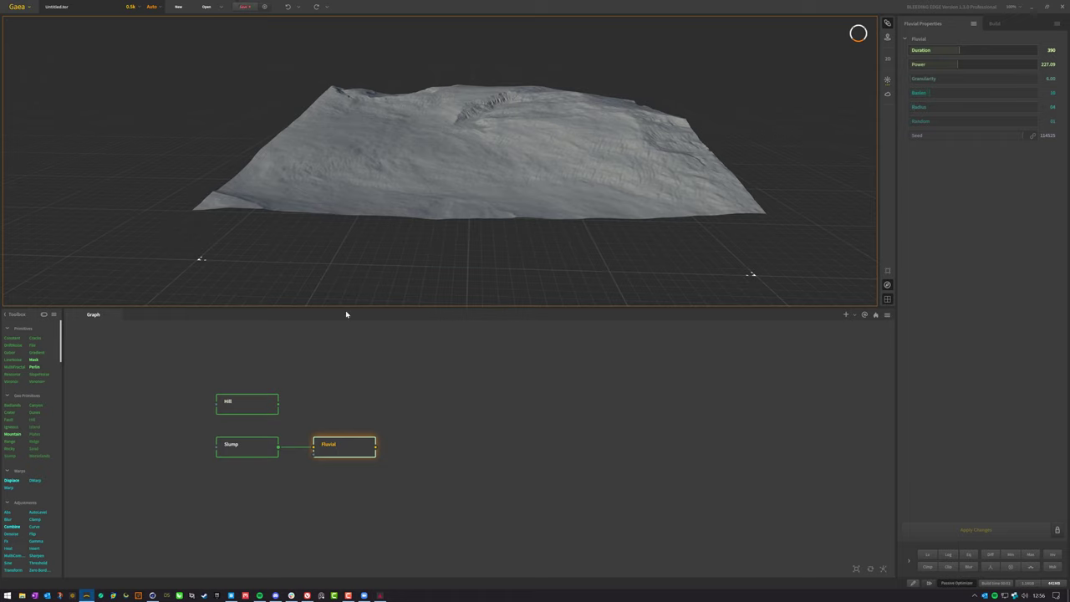
Answer the save prompt and open hmmm.tor from the Desktop
click(17, 7)
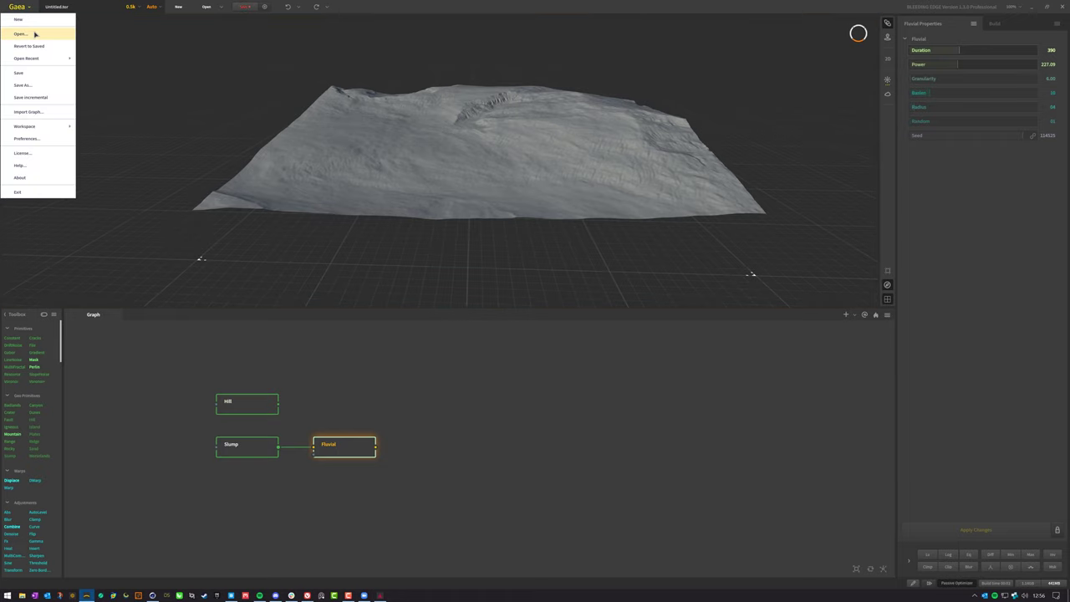
click(34, 34)
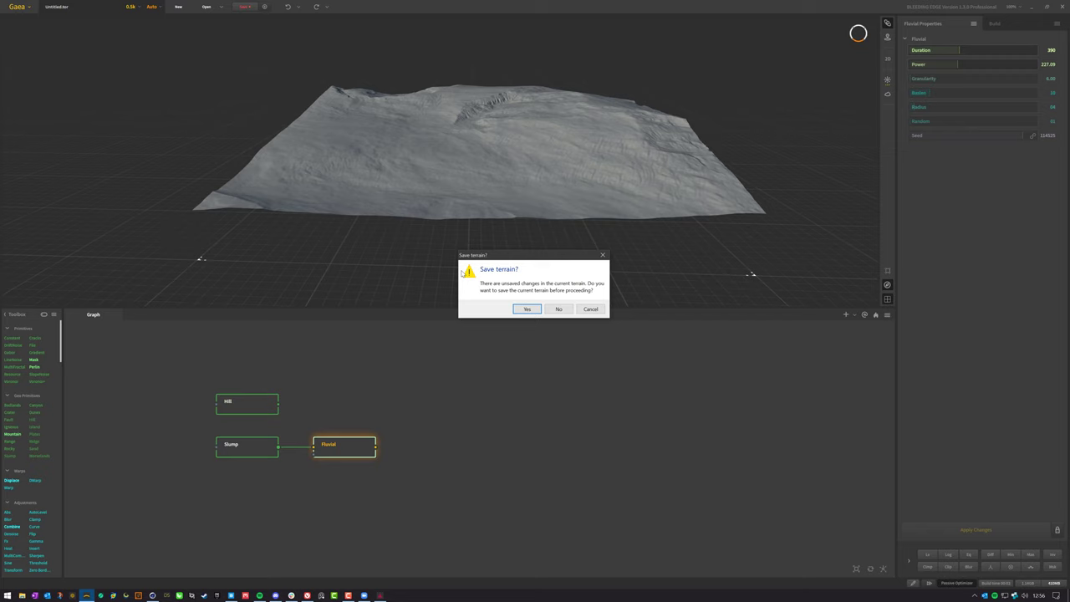
click(544, 309)
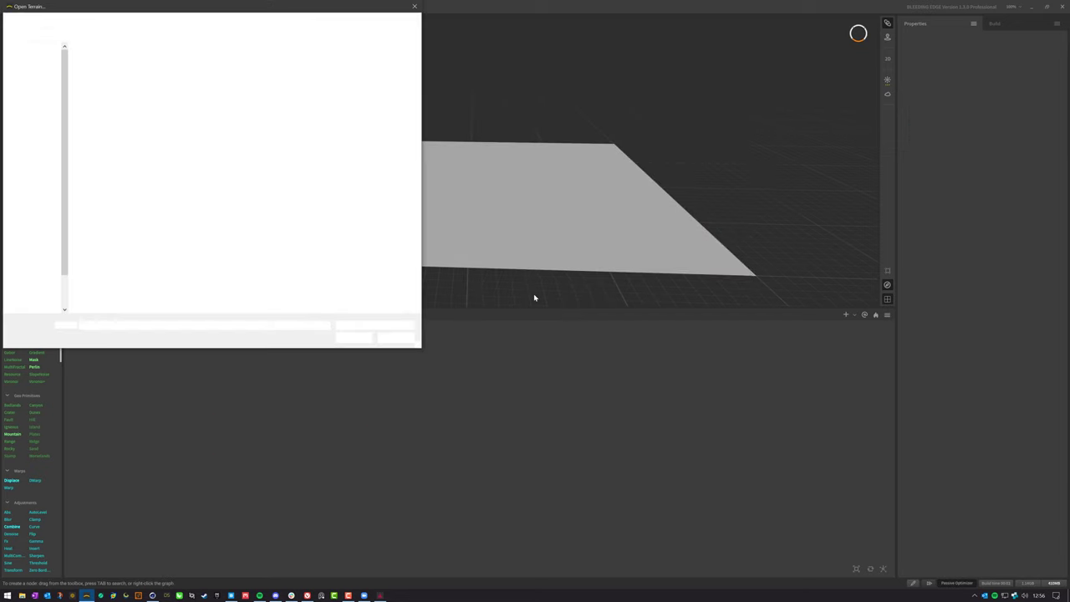
click(32, 66)
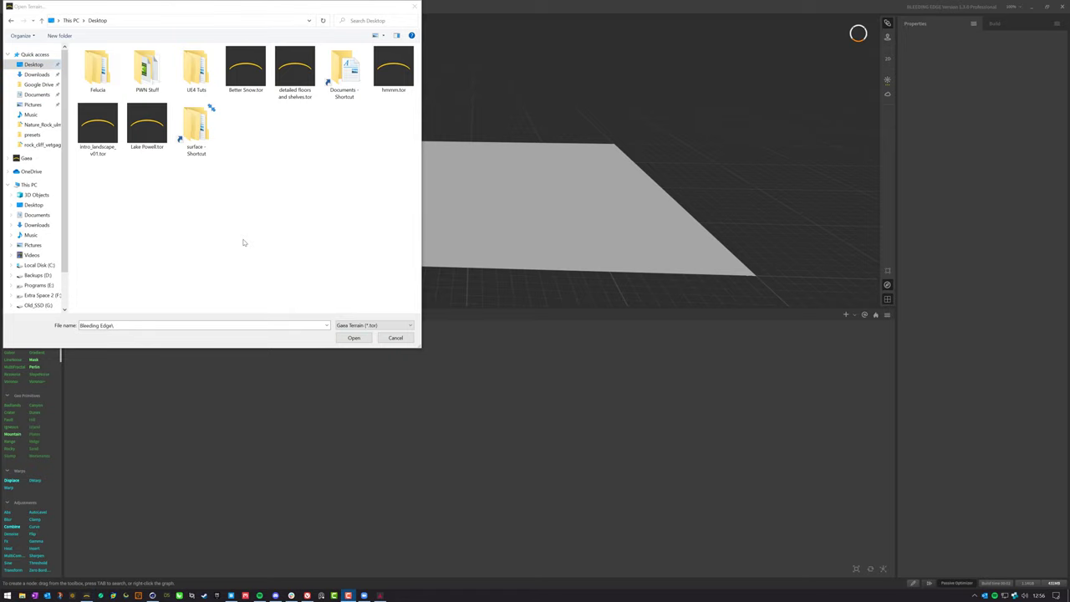
click(392, 71)
click(354, 338)
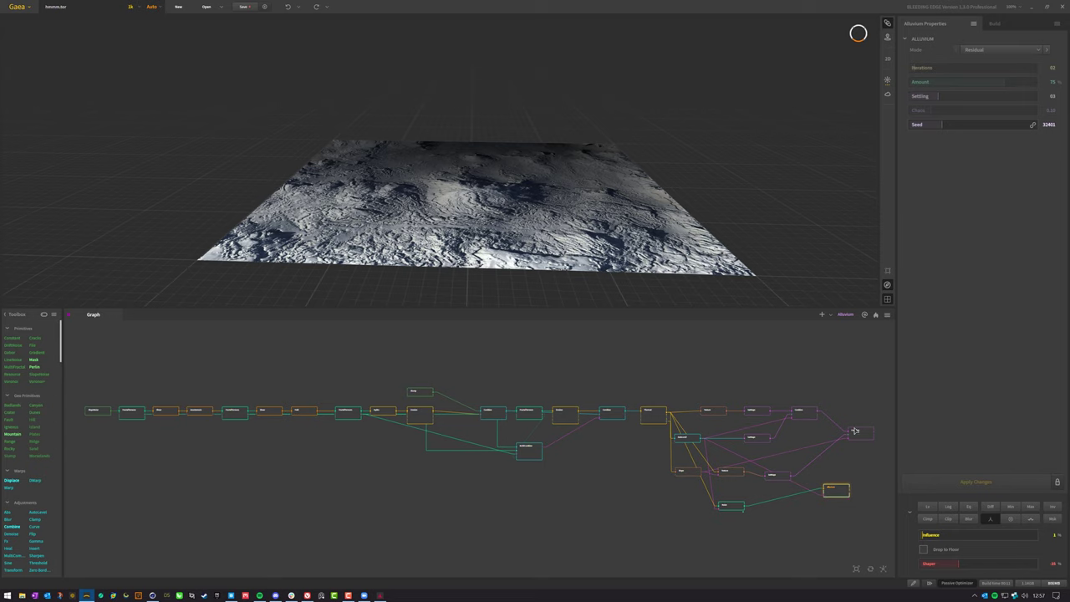
Preview the Thermal node's terrain, then the fully textured result at the final Combine node
click(646, 417)
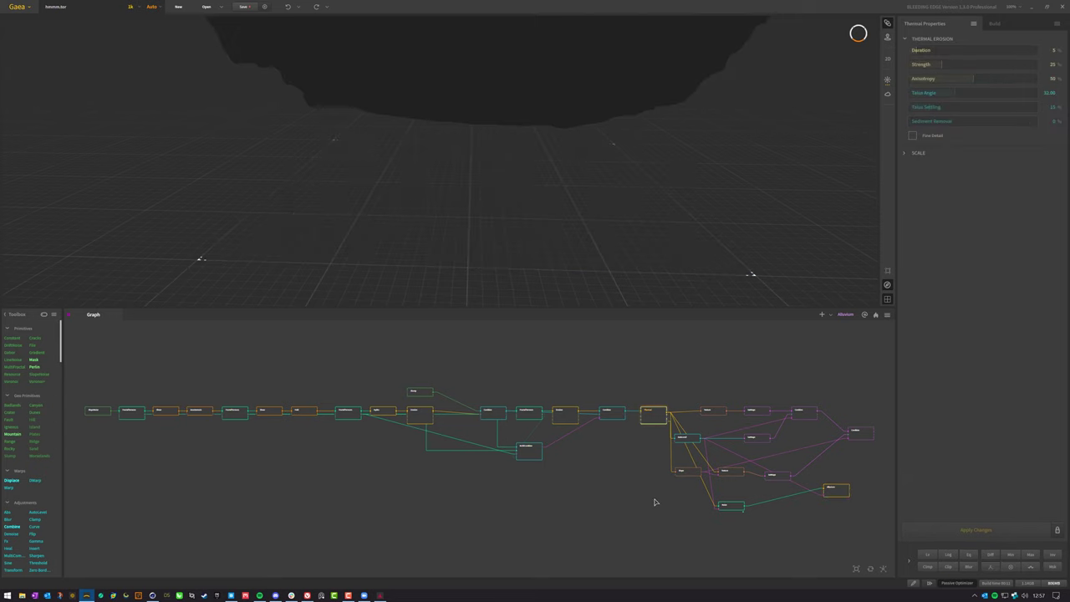
drag(654, 237, 543, 174)
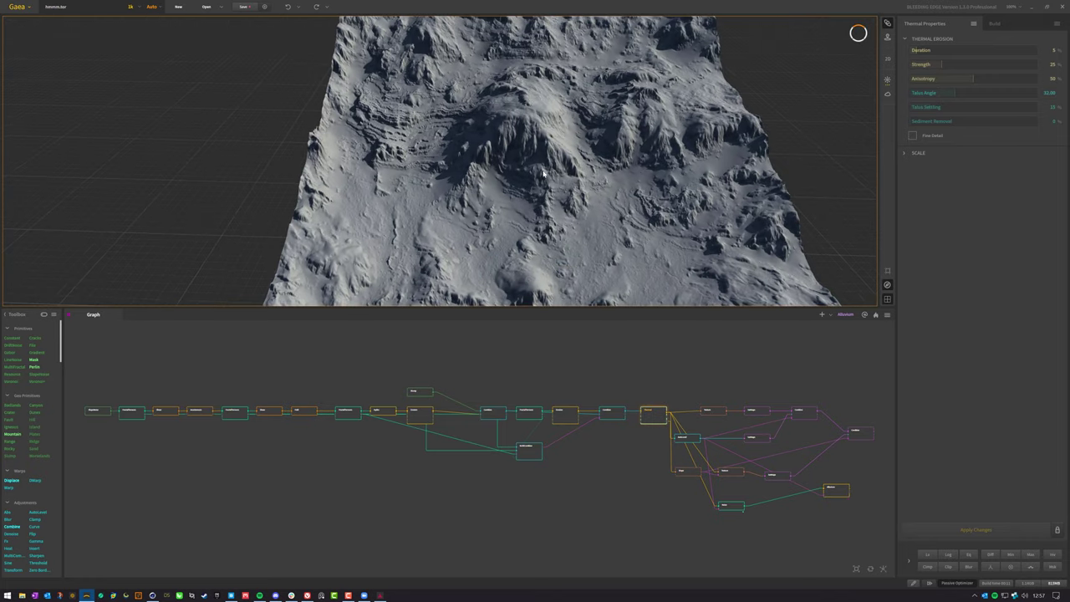
click(861, 440)
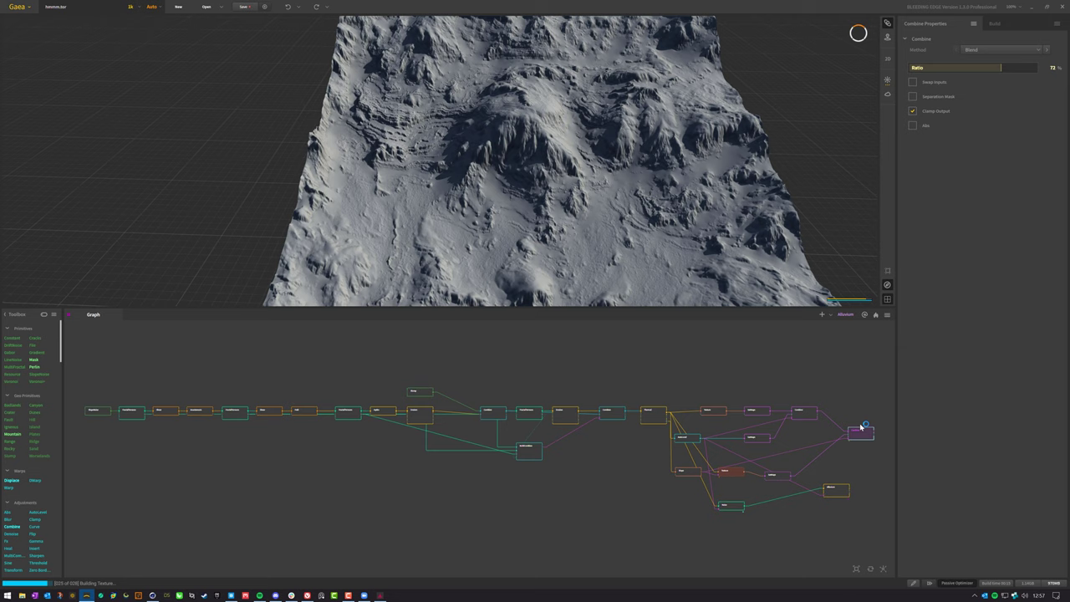
drag(502, 209, 546, 206)
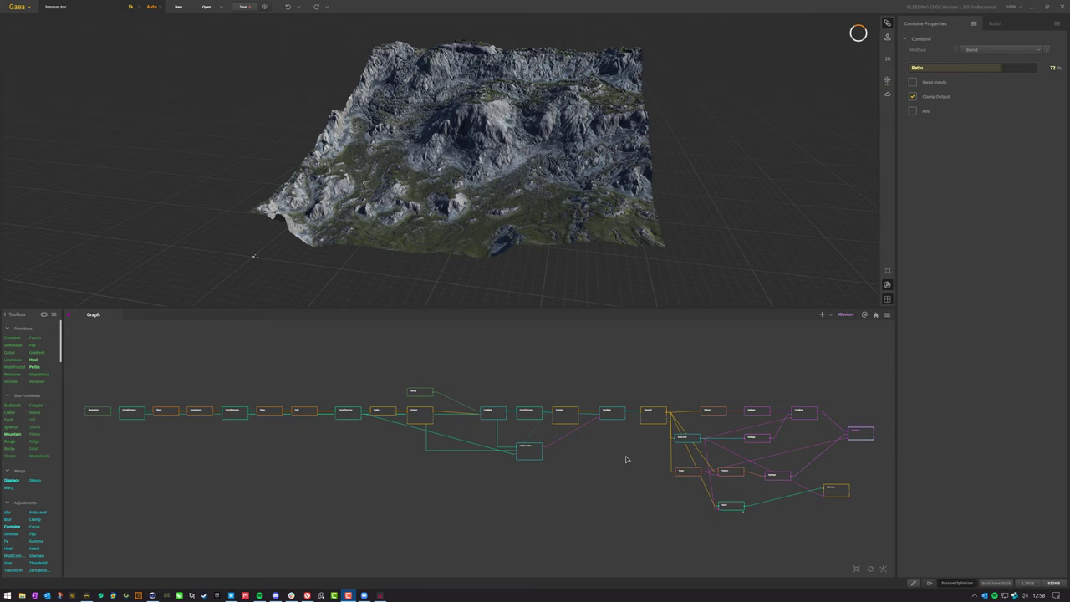
click(493, 415)
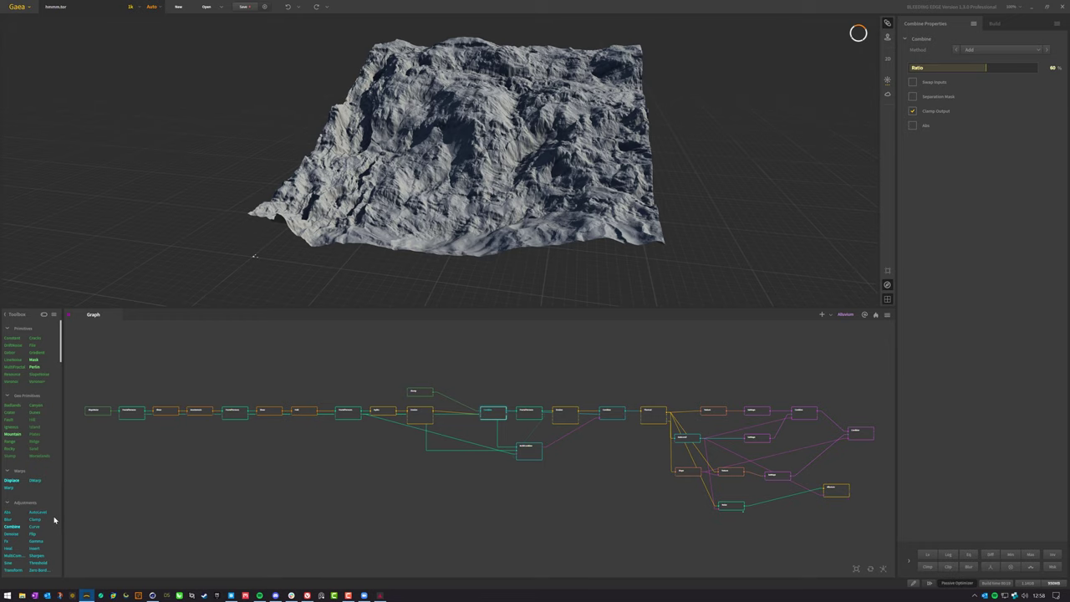
scroll(54, 519, down, 3)
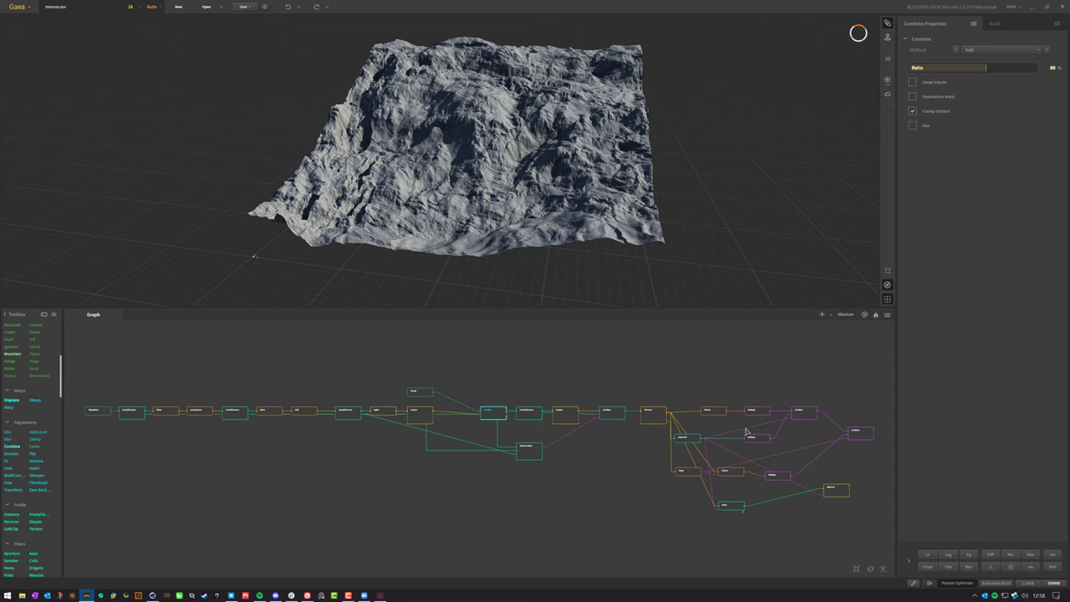
click(861, 432)
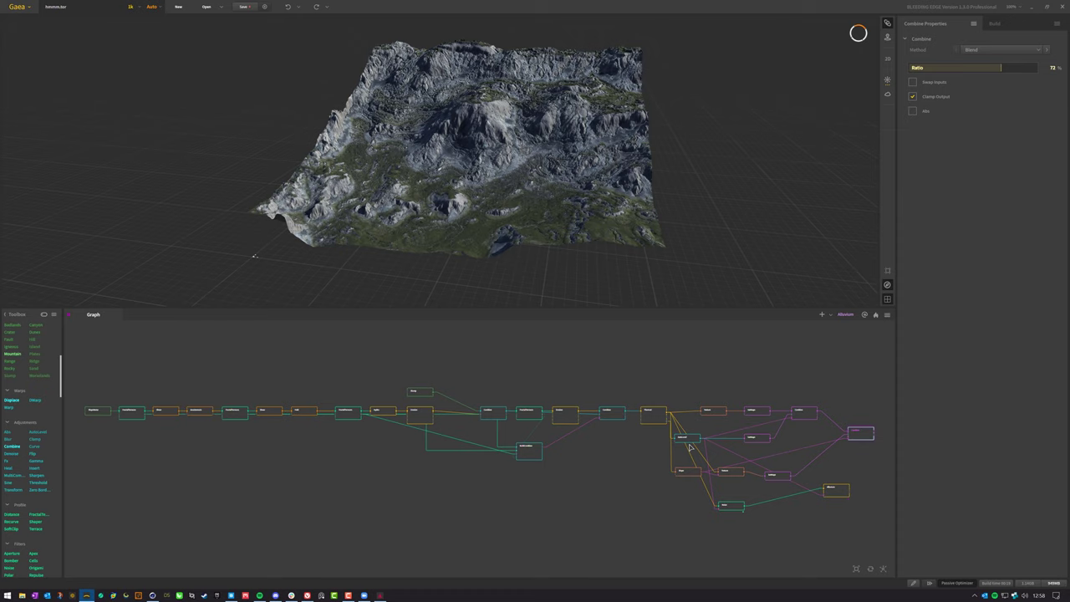
click(588, 503)
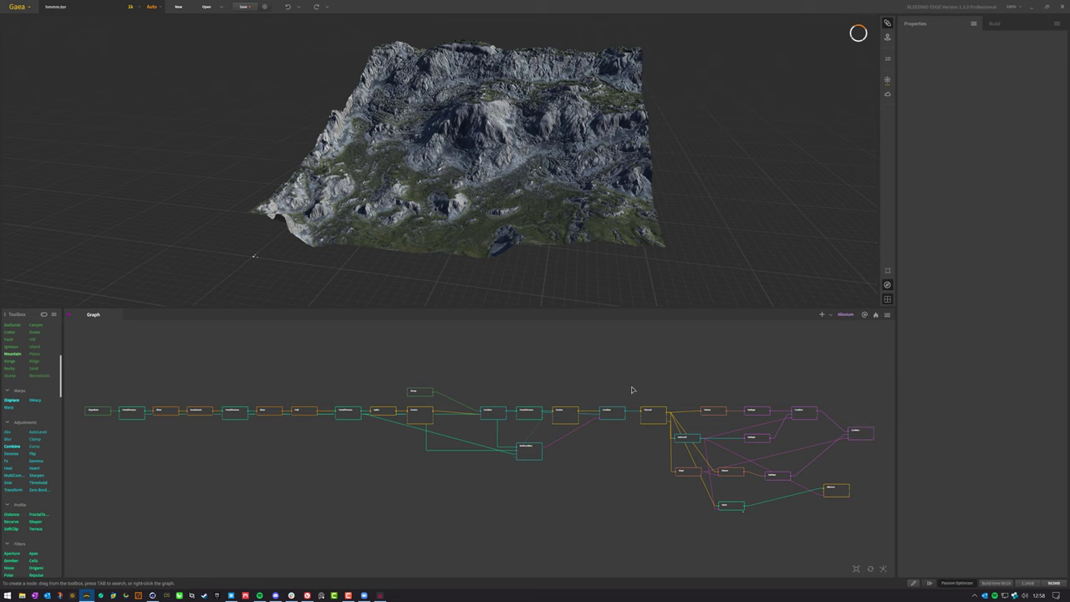
drag(552, 234, 487, 233)
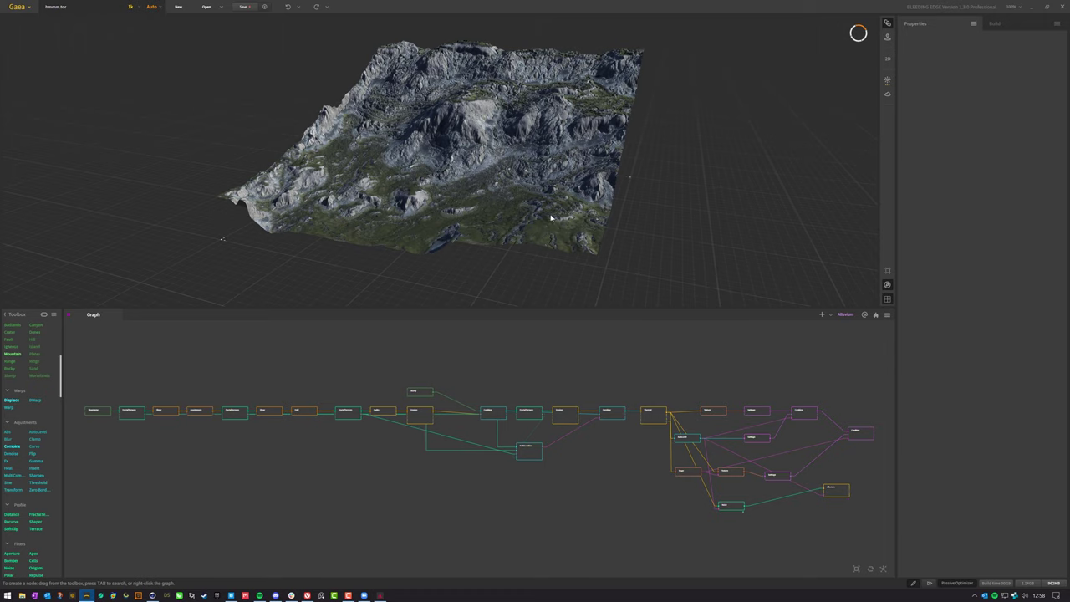
click(616, 66)
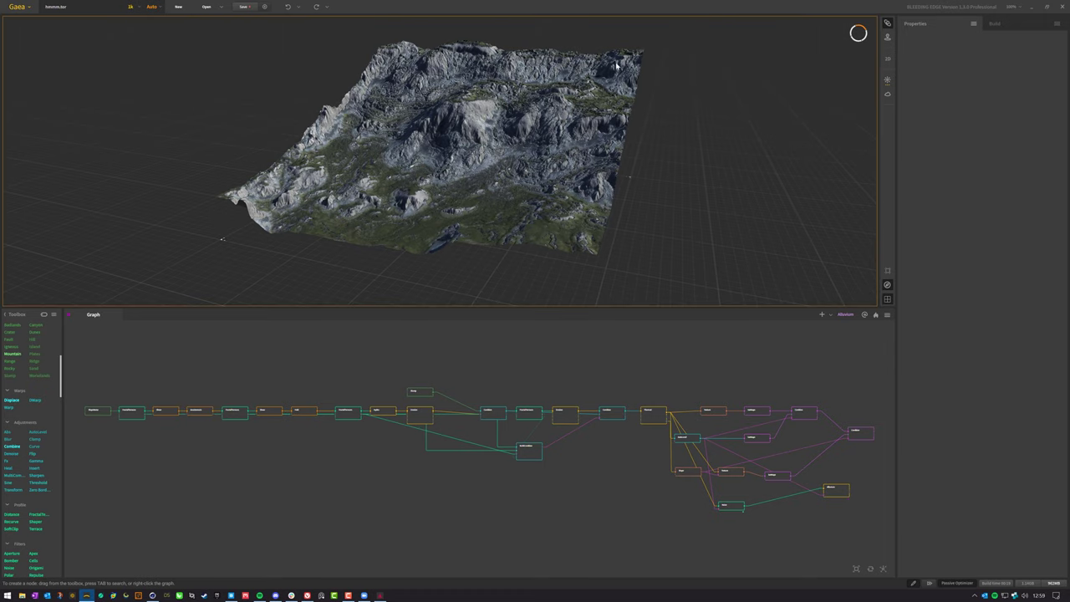
click(914, 584)
Answer the save prompt and start a new terrain from Landscape > Rolling Hills
click(29, 10)
click(38, 20)
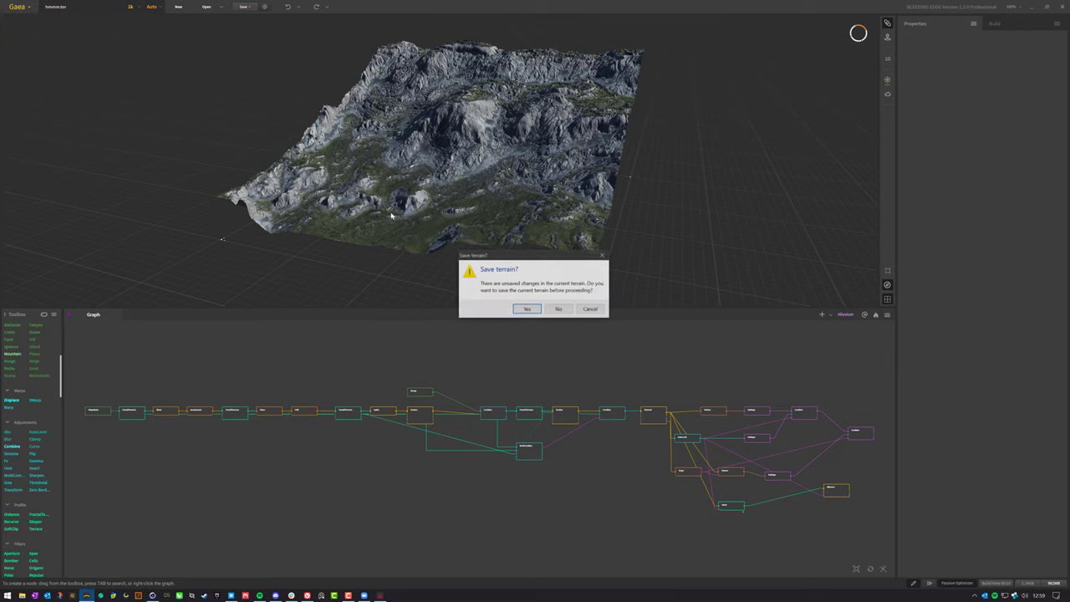
click(558, 306)
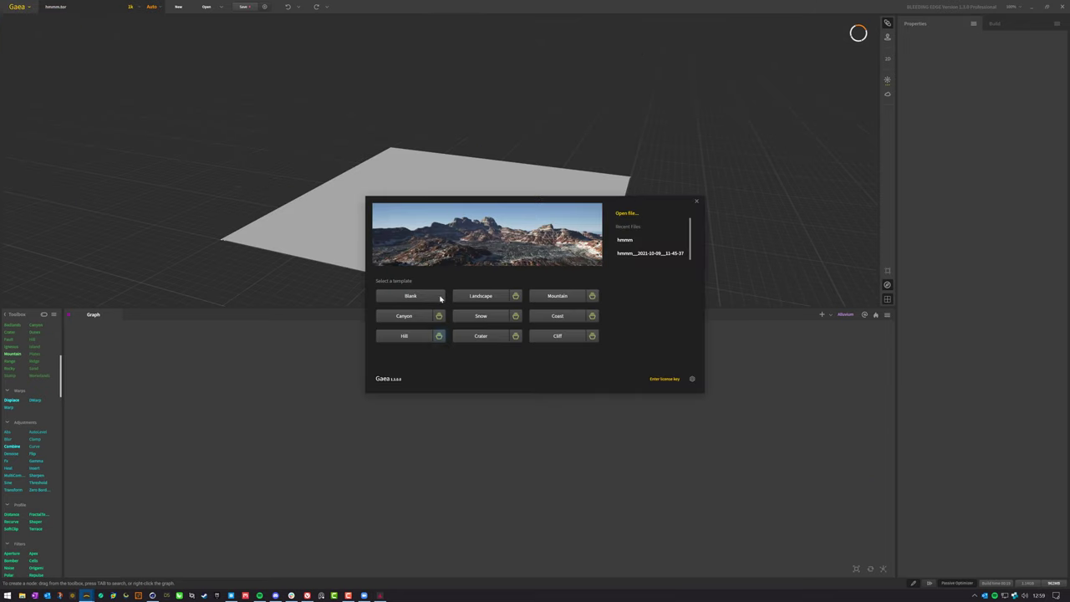
click(516, 296)
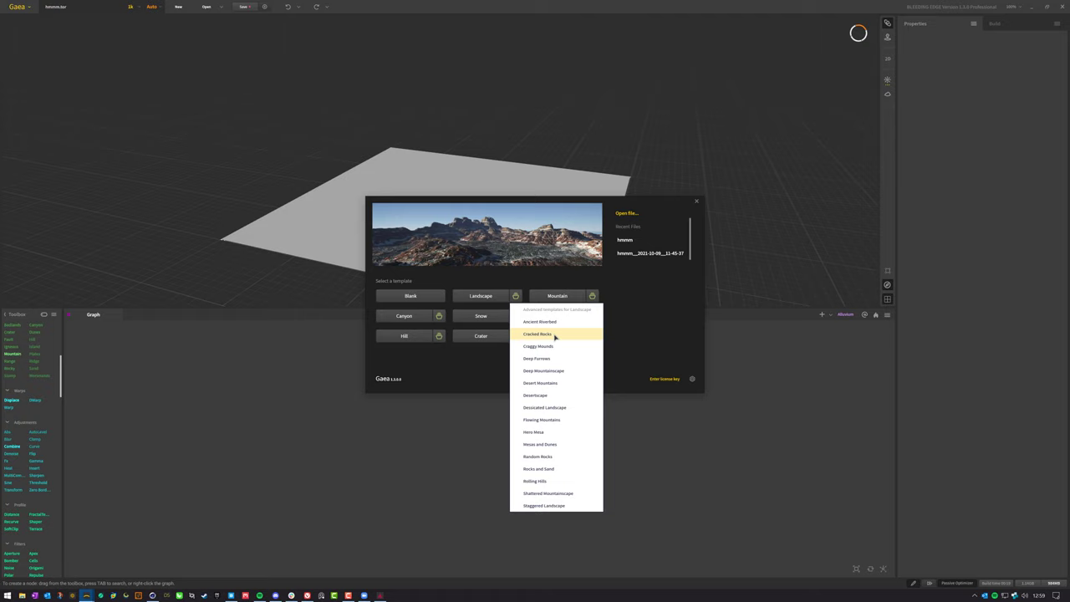
click(578, 481)
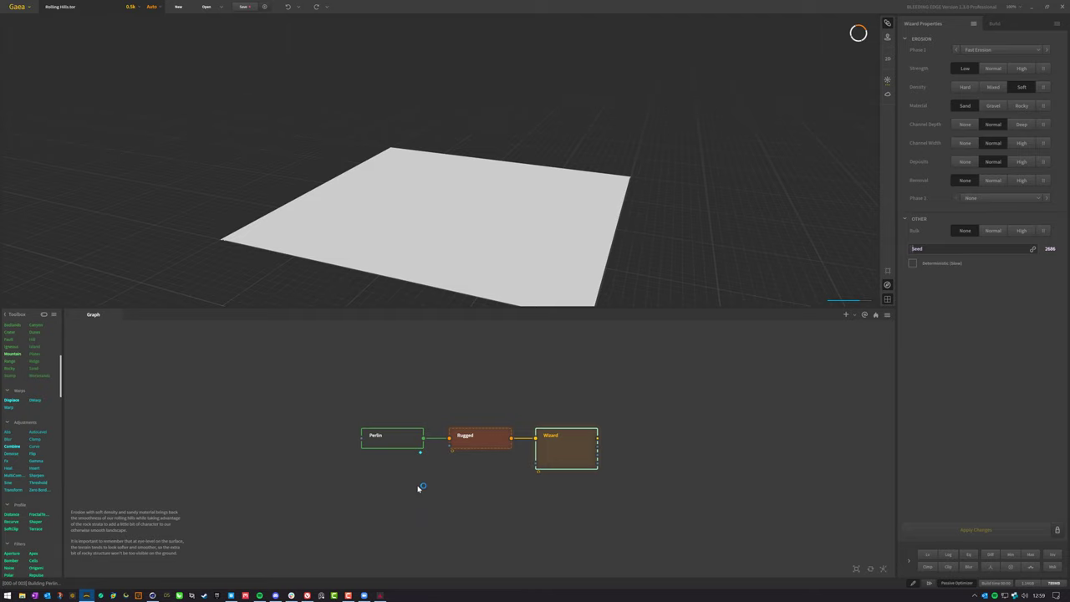
Orbit the built Rolling Hills terrain and enable height sampling for a metre readout
mouse_move(493, 182)
mouse_down()
mouse_move(485, 134)
mouse_move(475, 159)
mouse_move(499, 174)
mouse_up()
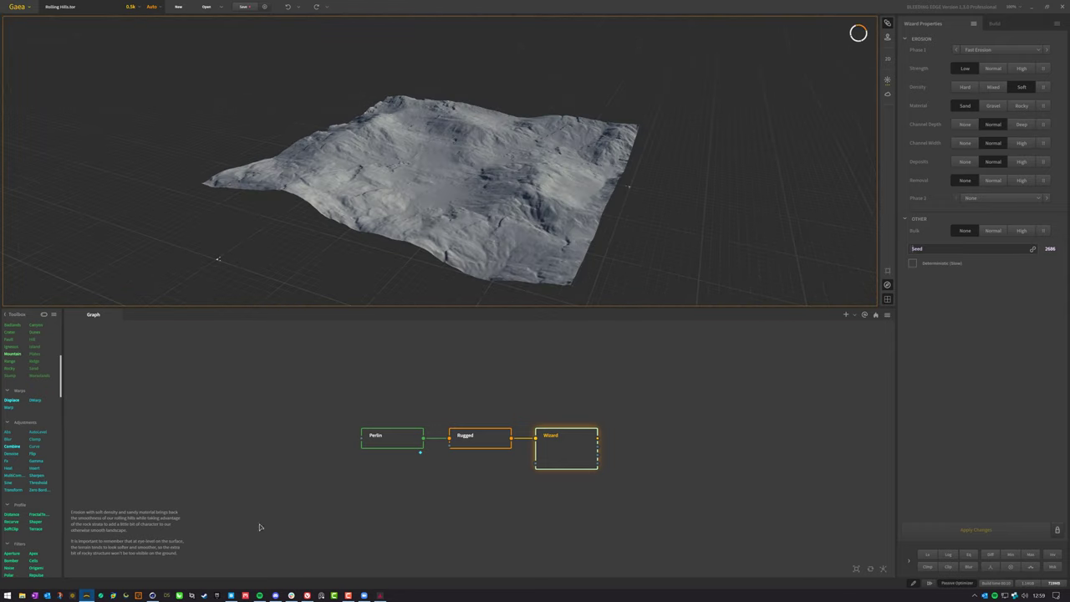
triple_click(118, 518)
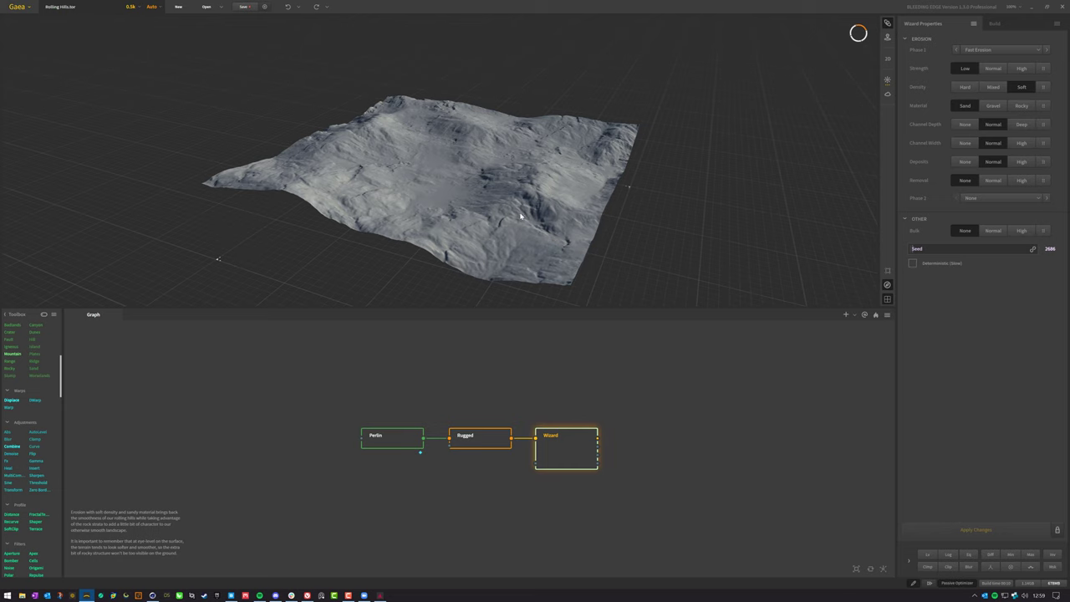
drag(502, 238, 542, 224)
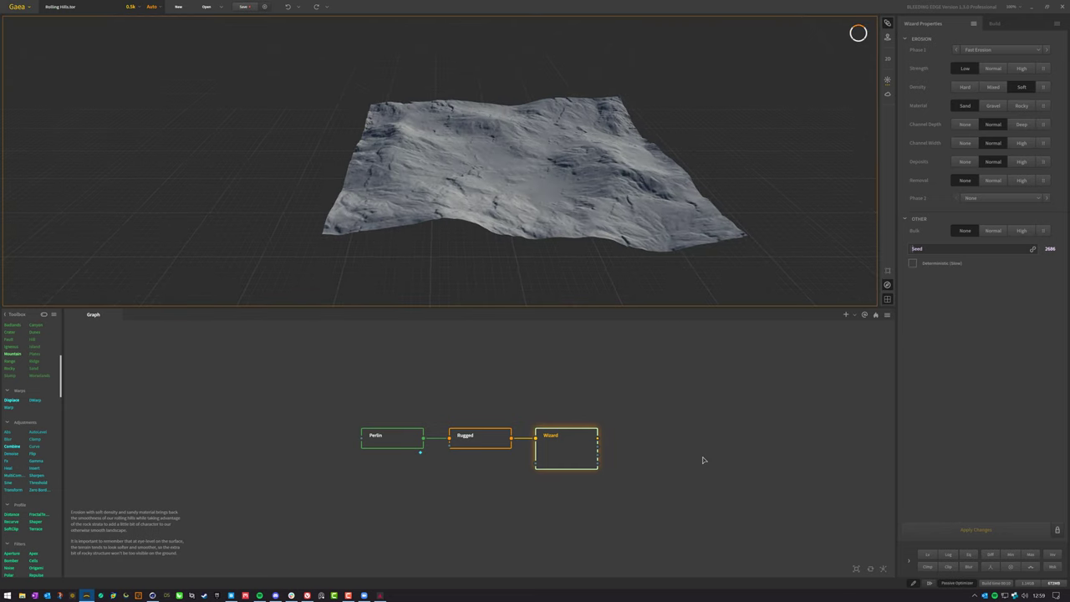
click(914, 582)
Sample the terrain height at one point, reading 1,070 m (41.2%), then close the result
ctrl+click(470, 122)
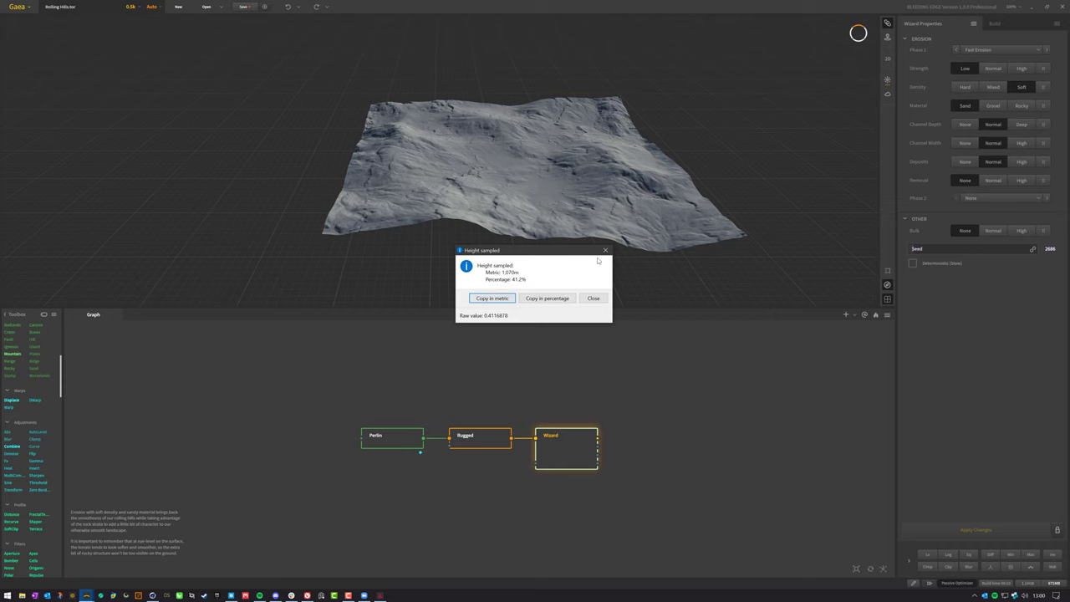
click(597, 300)
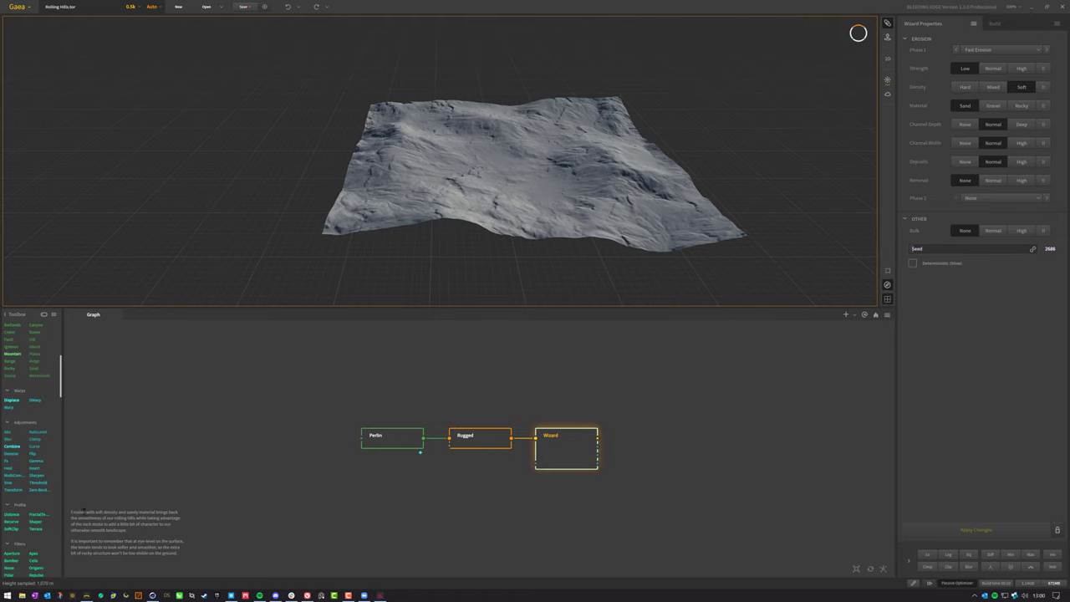
drag(131, 531, 71, 509)
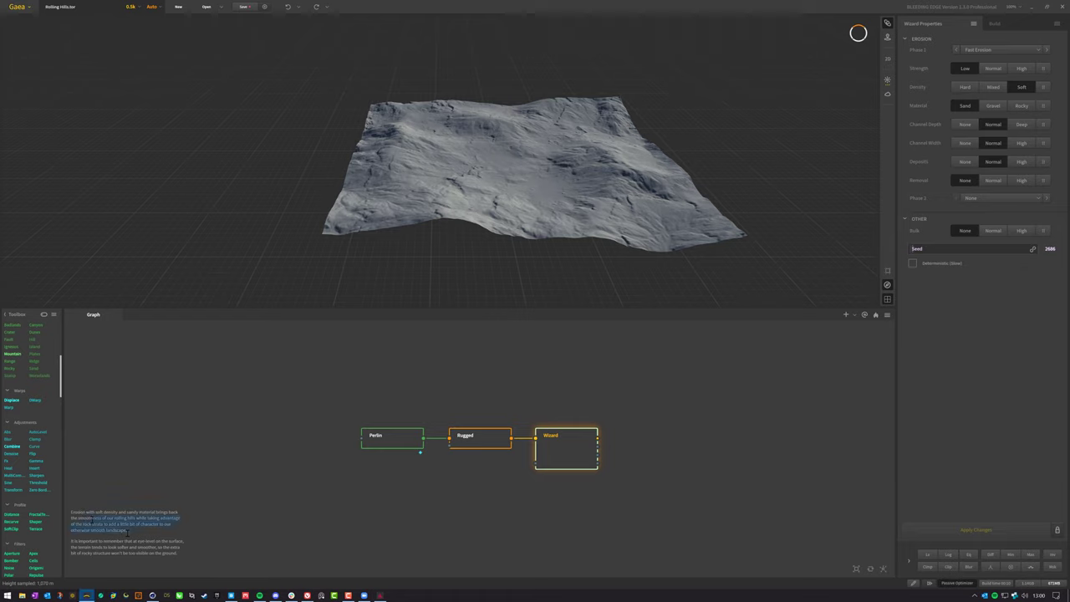
click(208, 502)
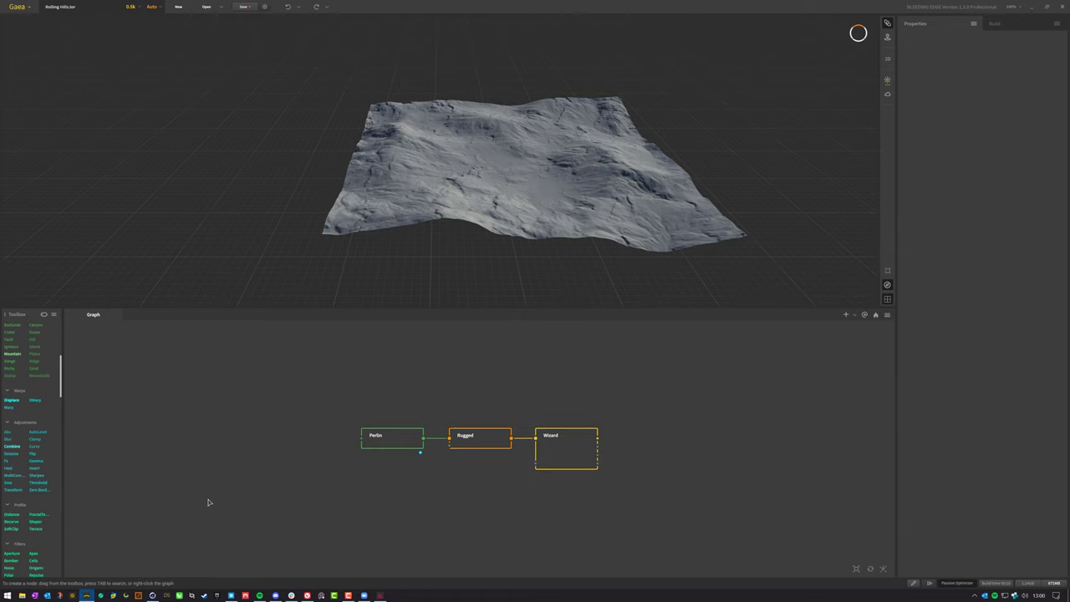
click(400, 445)
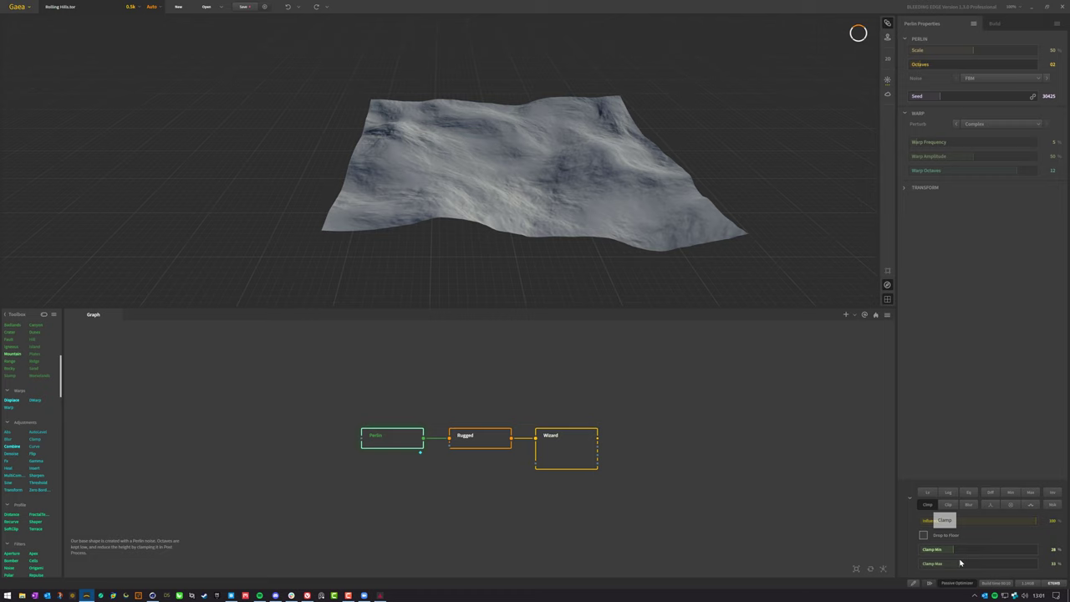
drag(586, 256, 531, 259)
click(481, 444)
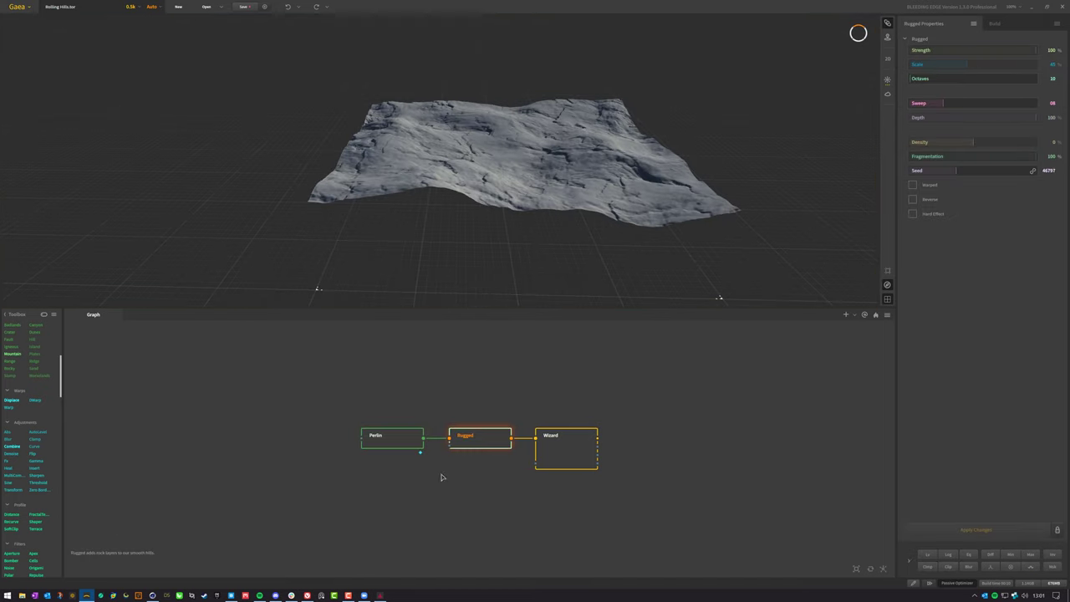
click(214, 551)
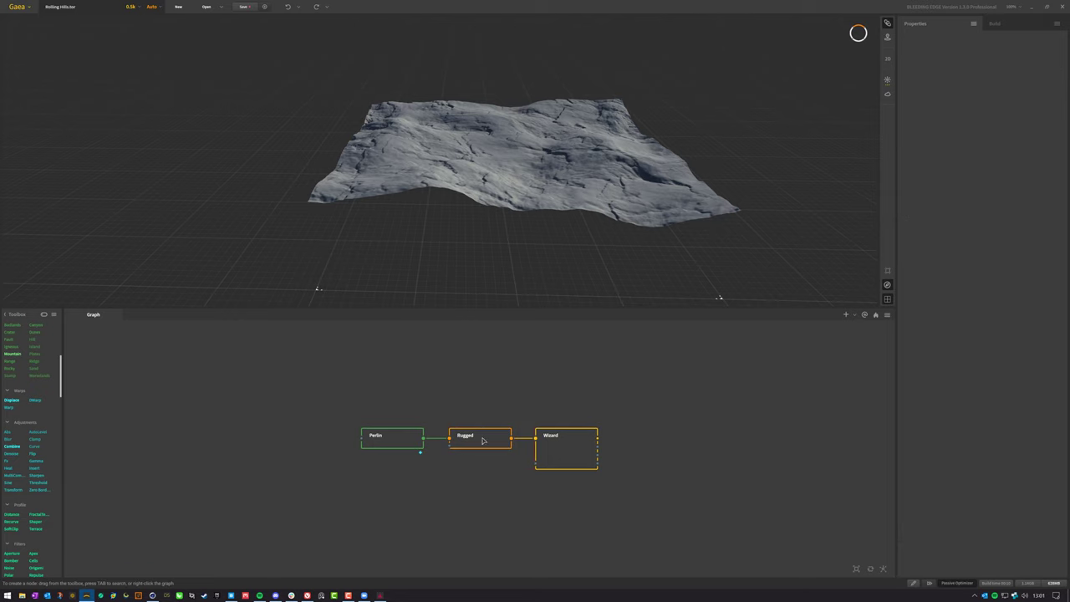
click(563, 451)
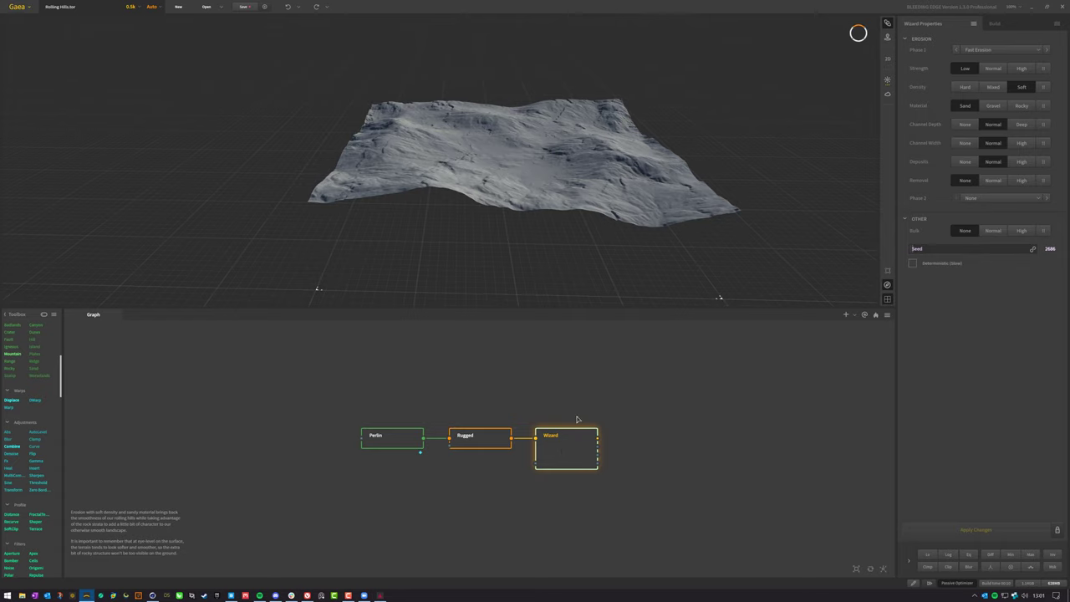
click(628, 384)
right_click(611, 400)
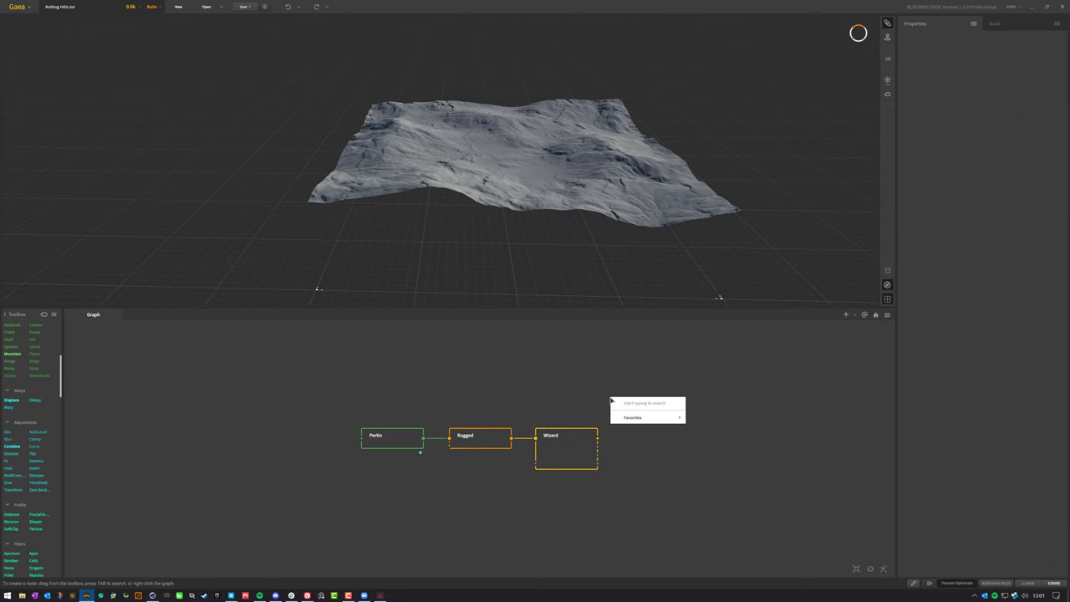
text(erosion)
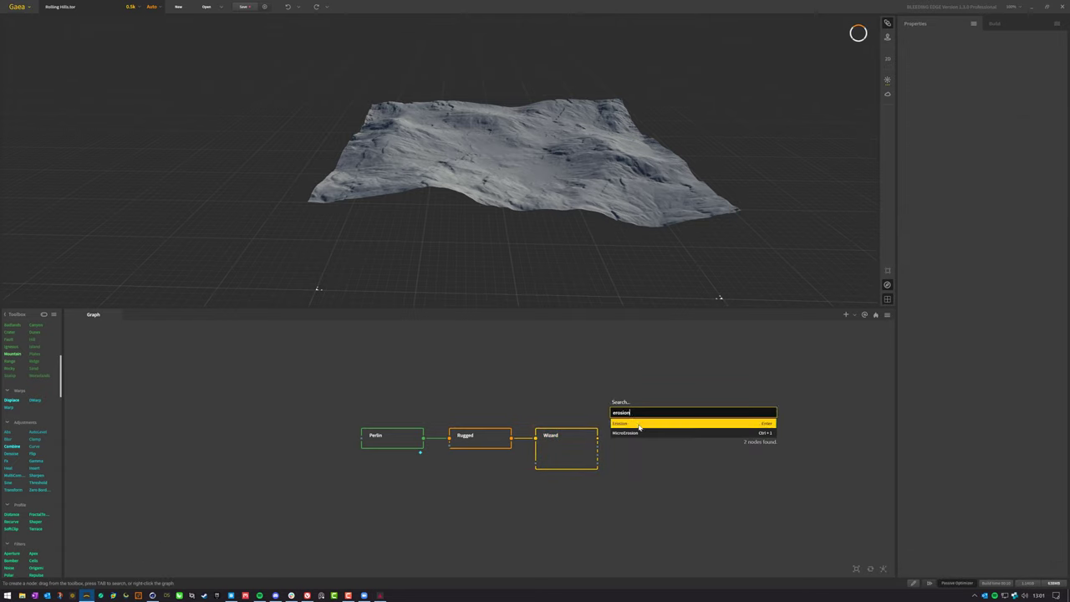
click(638, 423)
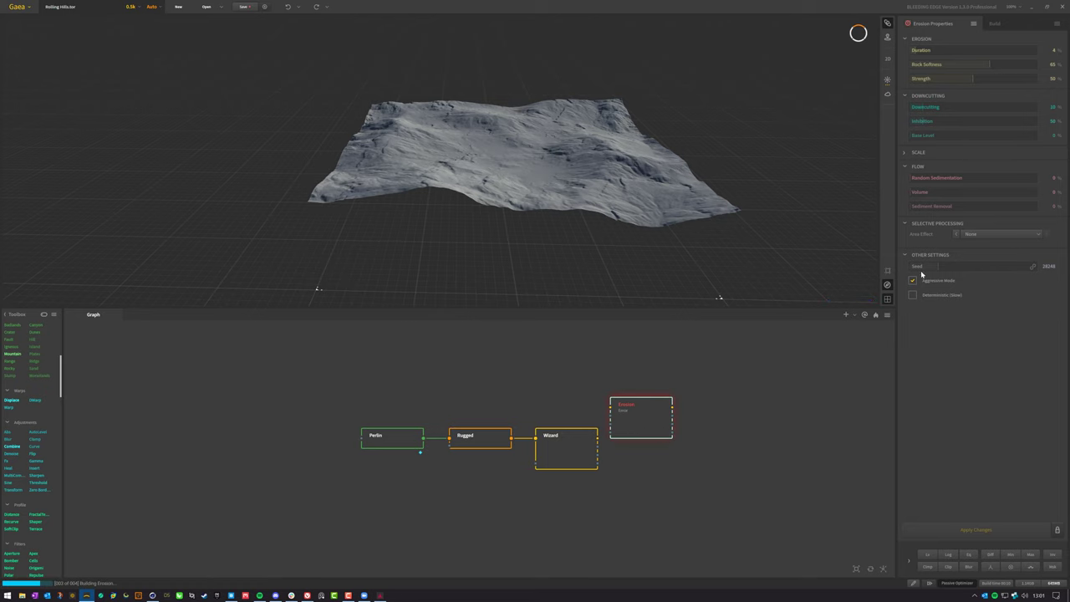
click(558, 461)
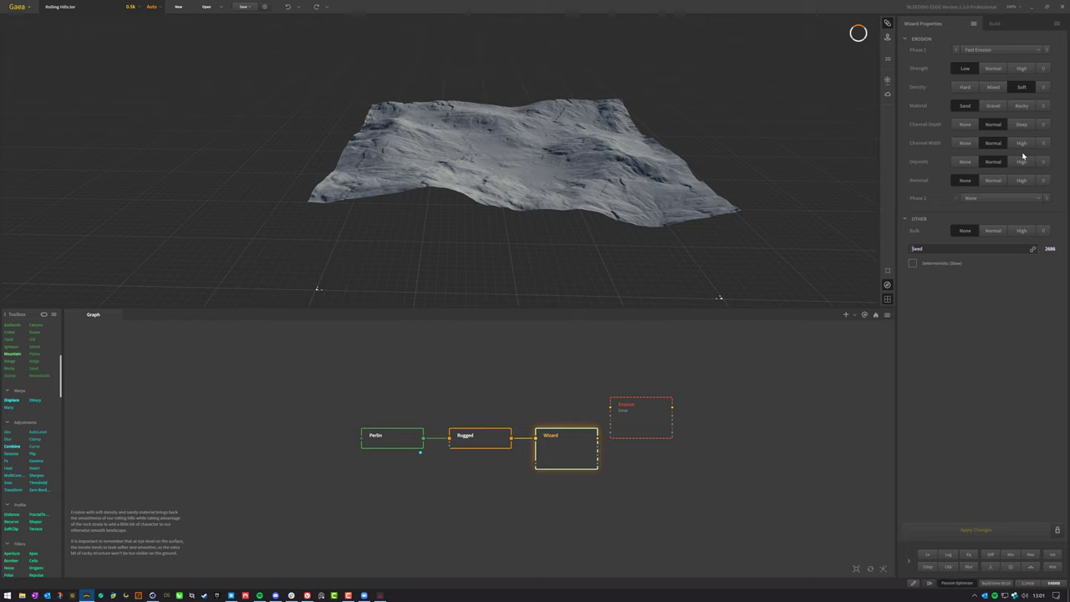
click(962, 180)
drag(699, 442, 606, 380)
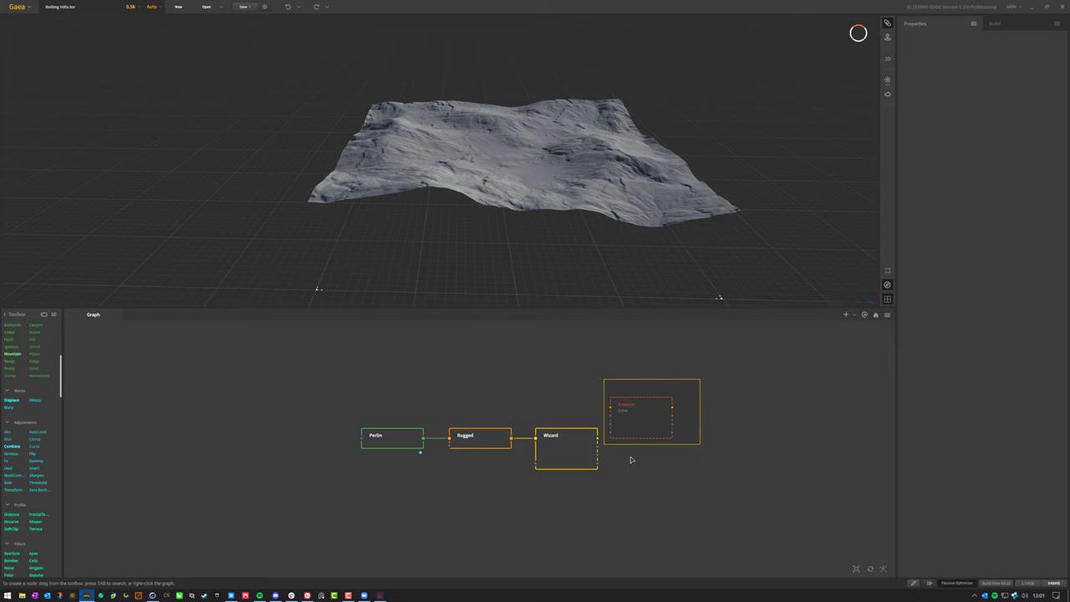
key(Delete)
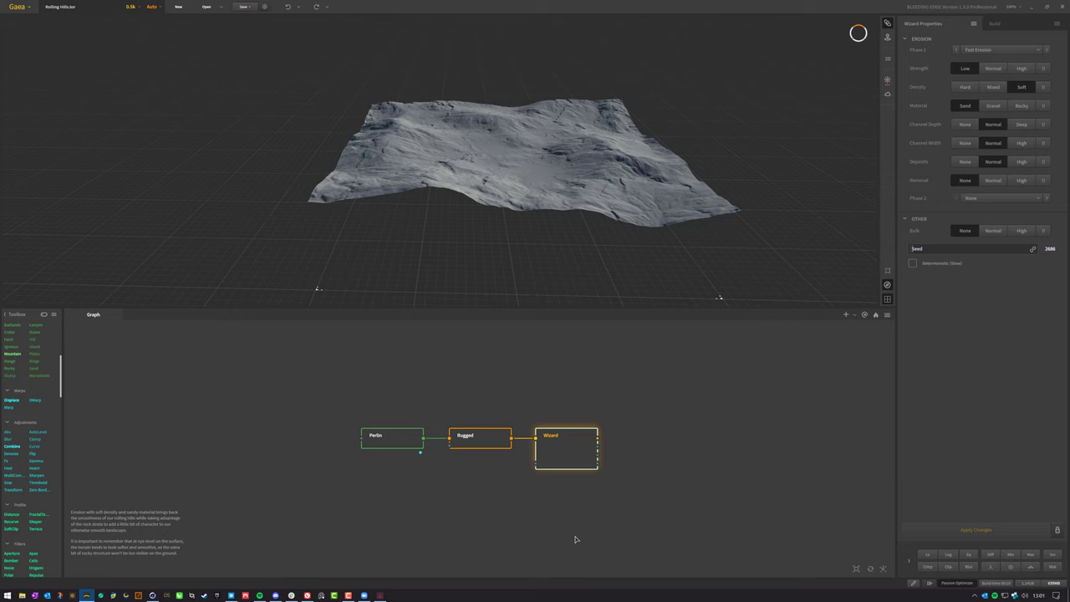
Set Wizard Phase 1 erosion to the Desiccated preset and apply to rebuild the terrain
drag(593, 108, 587, 184)
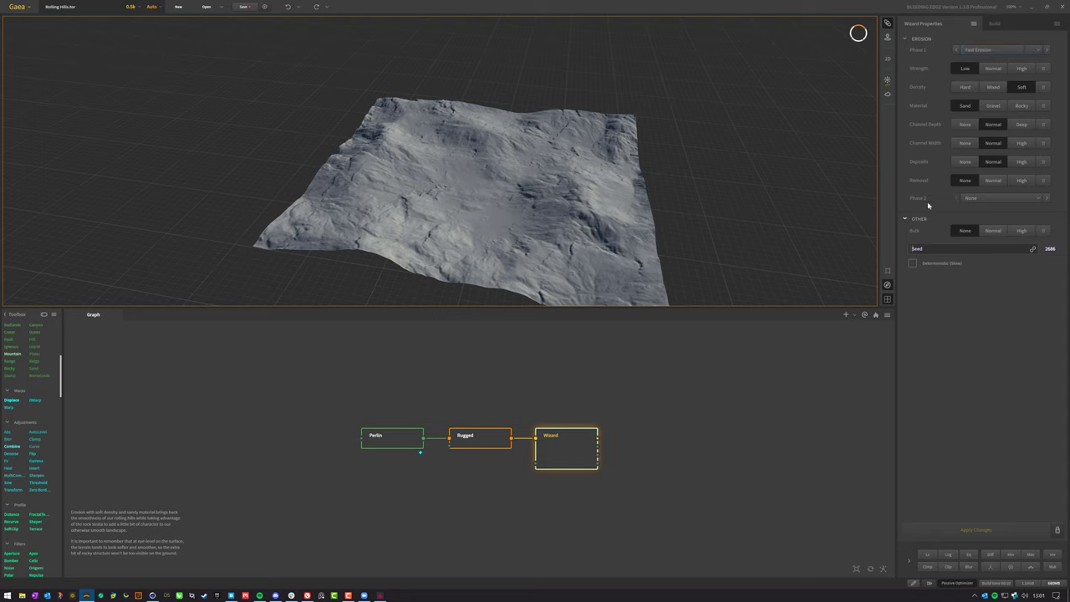
click(1005, 51)
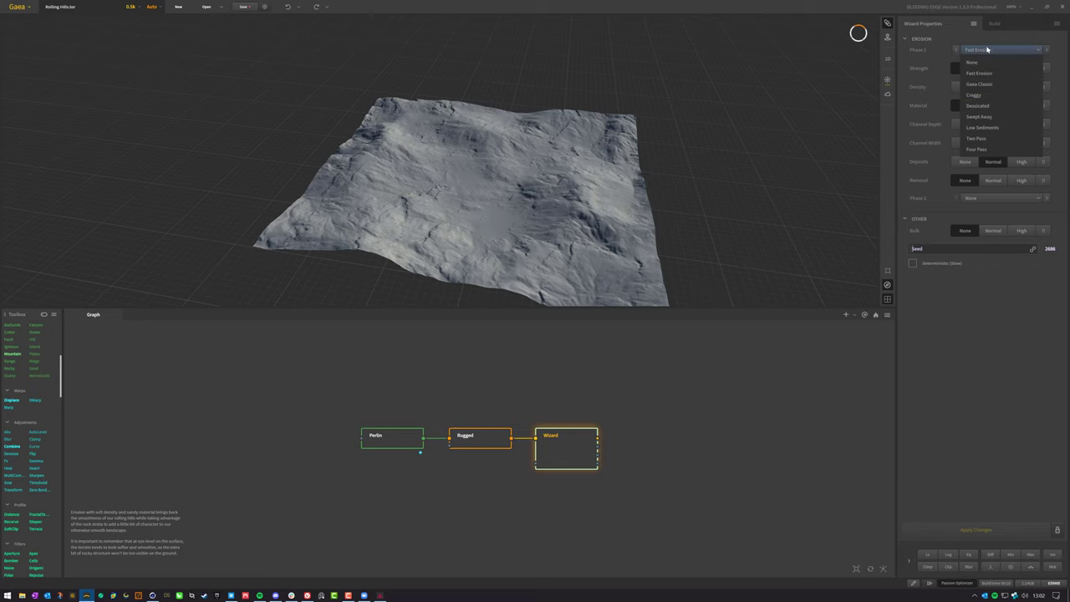
click(978, 106)
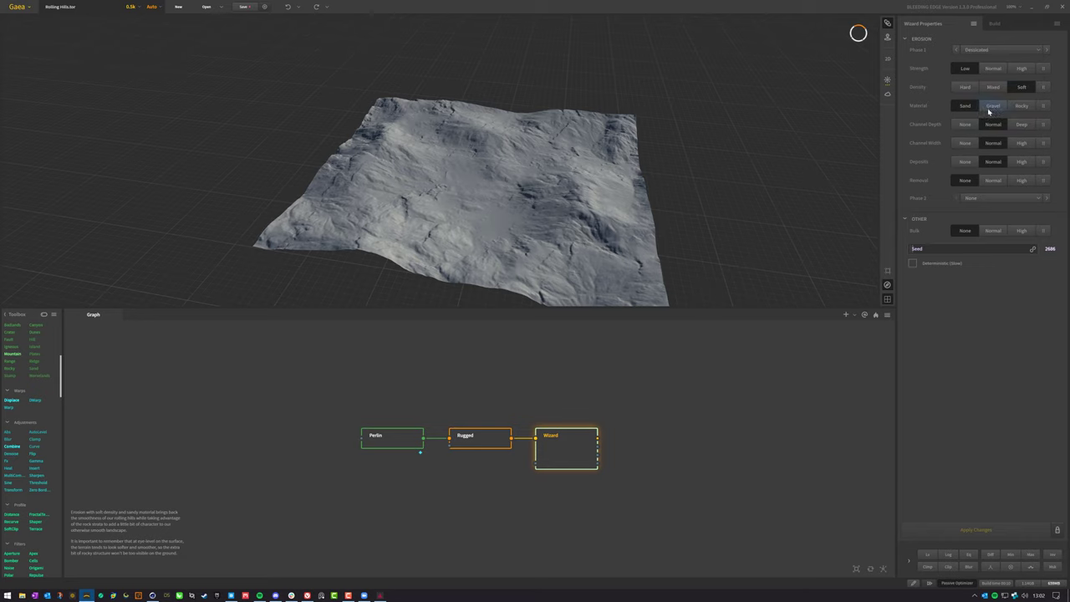
click(976, 529)
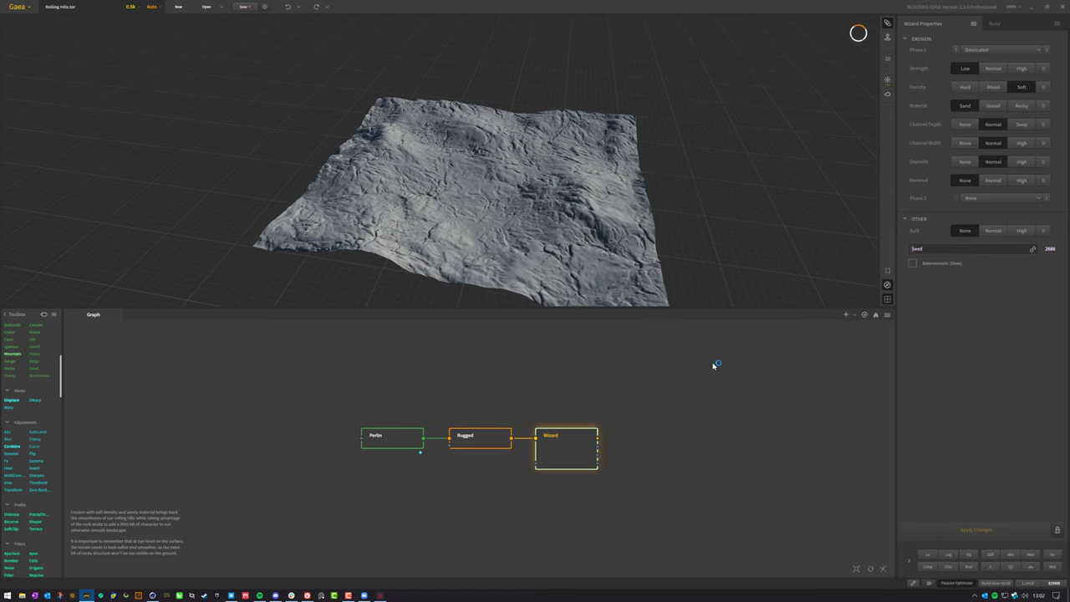
drag(569, 209, 614, 185)
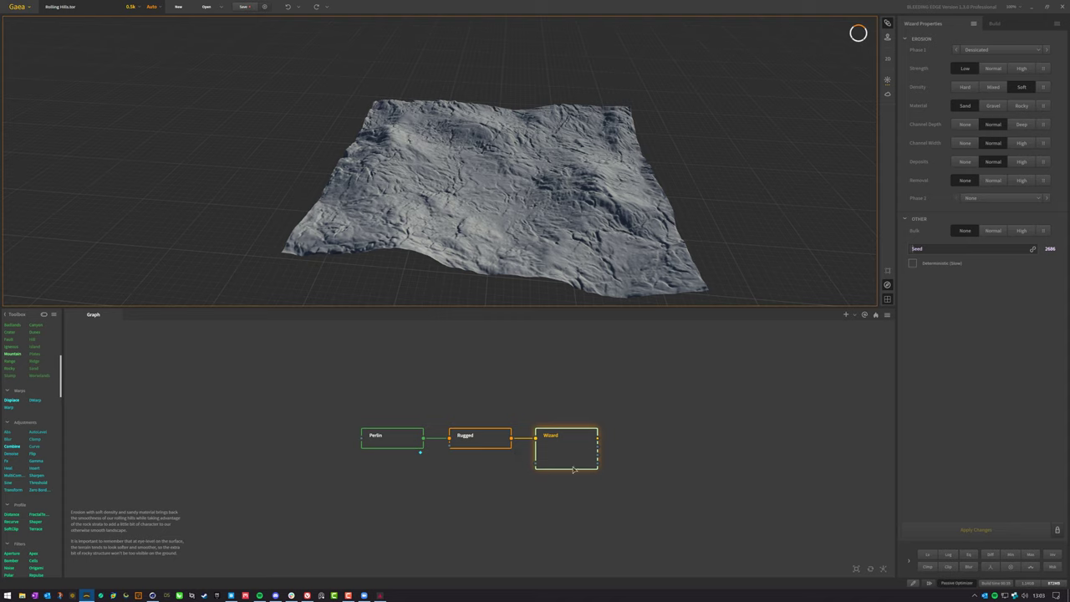
mouse_move(564, 459)
drag(666, 500, 530, 404)
click(619, 506)
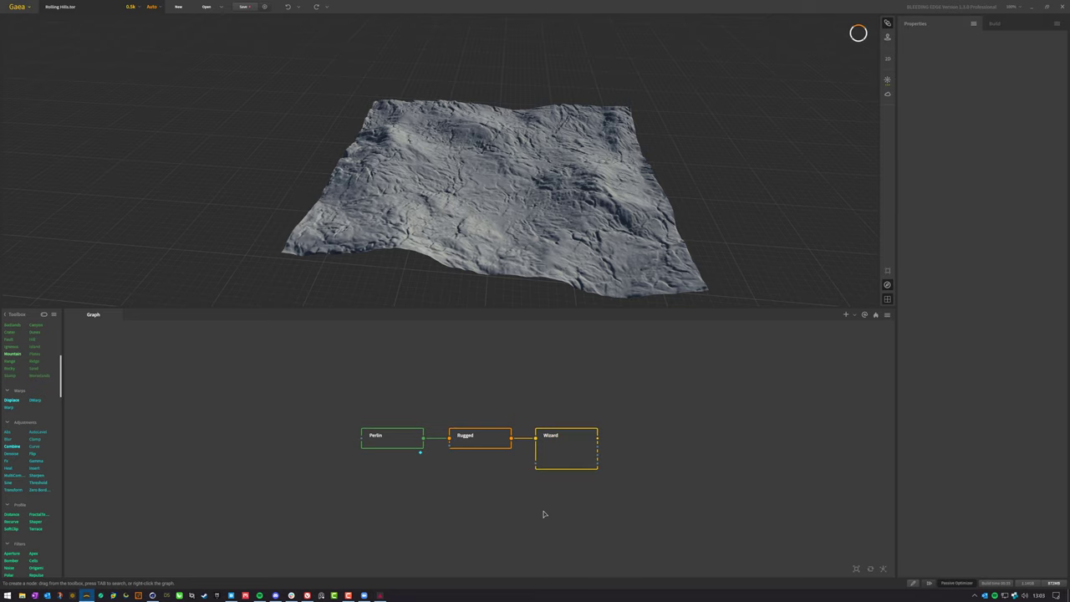
click(551, 465)
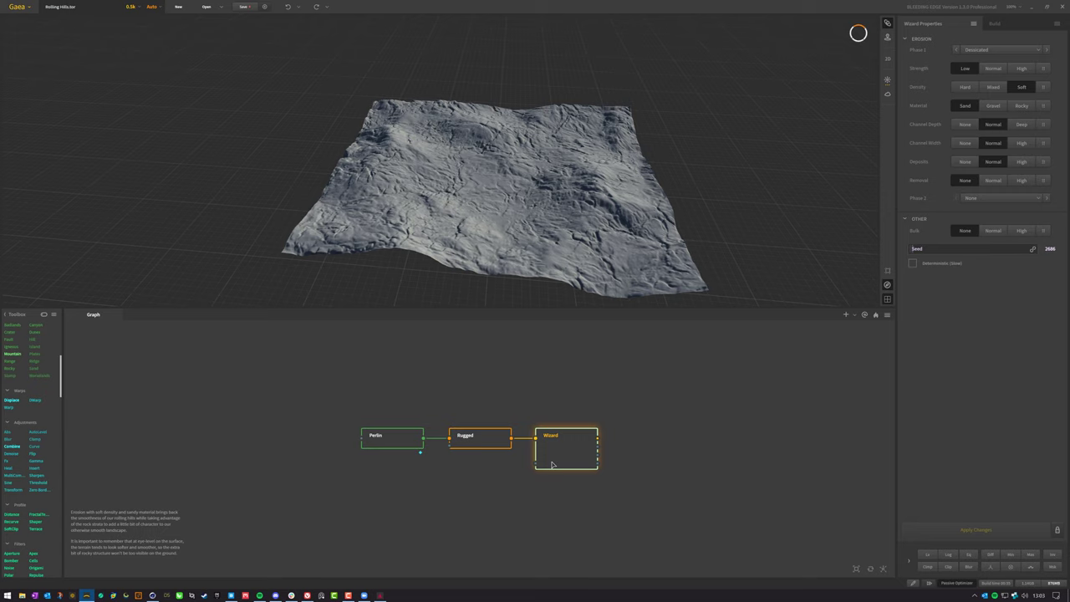
right_click(551, 464)
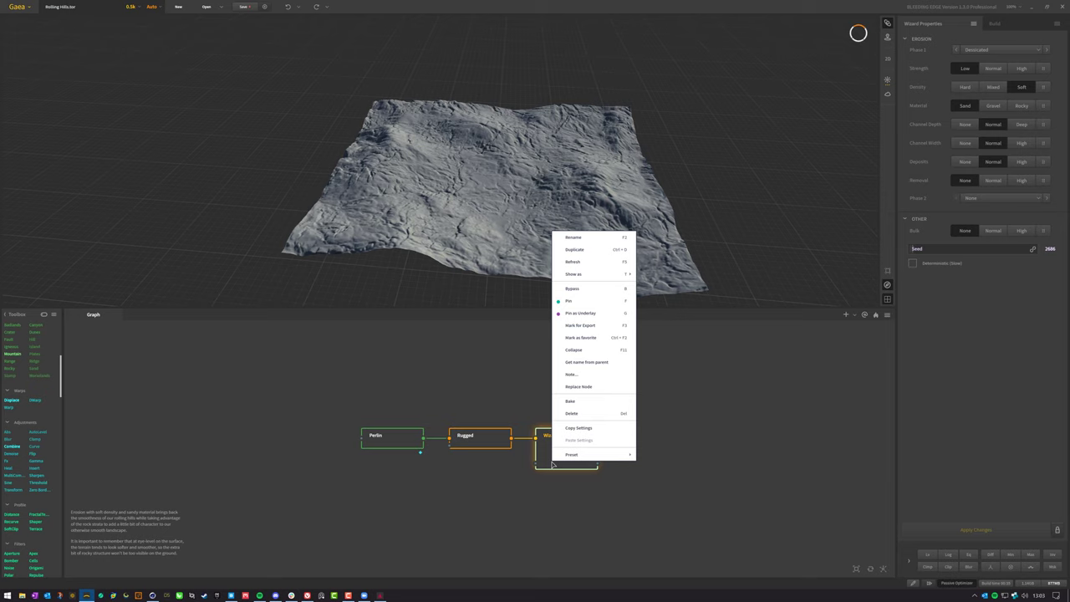
click(575, 374)
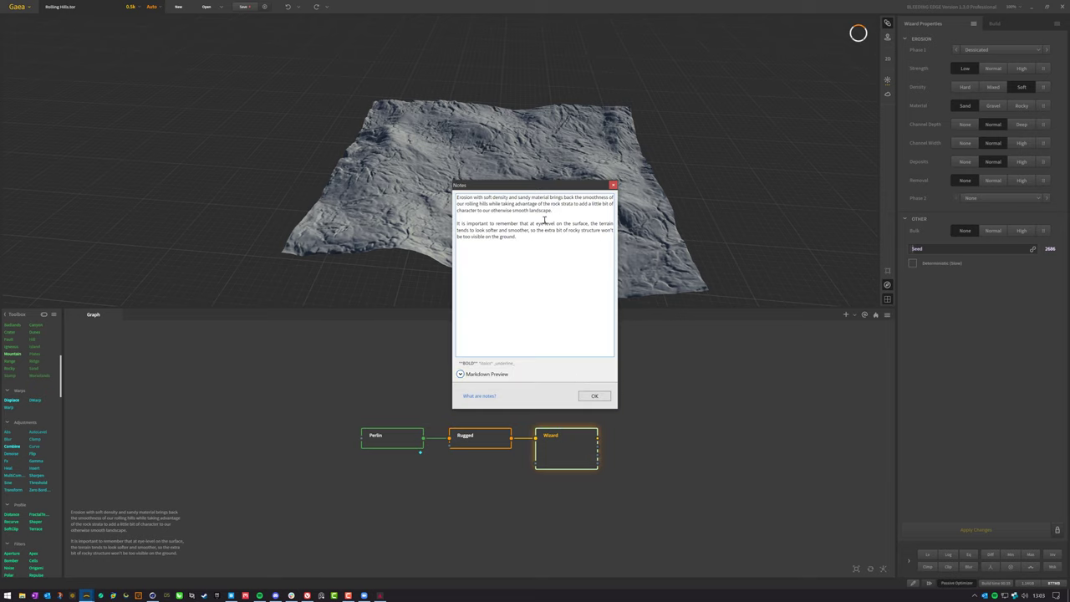
key(ctrl+a)
click(545, 314)
key(ctrl+a)
click(528, 299)
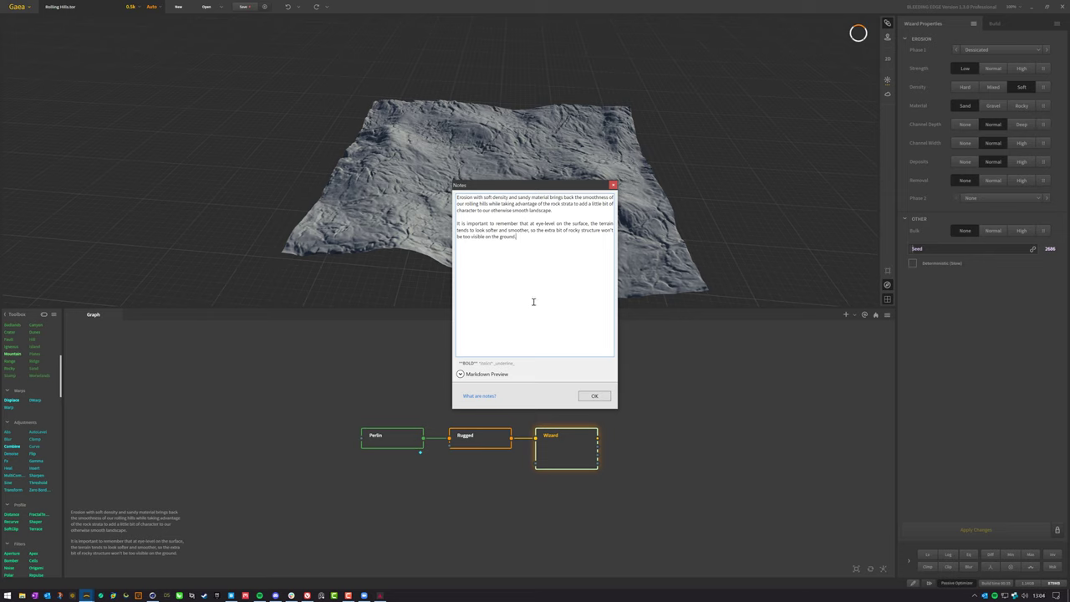
click(461, 373)
drag(468, 370, 448, 331)
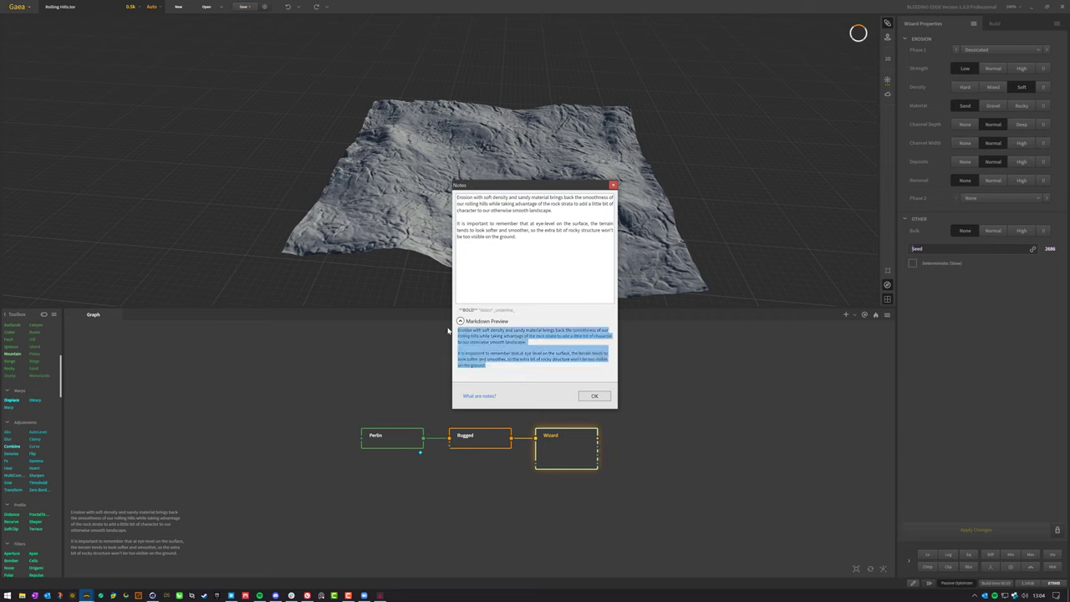
click(496, 376)
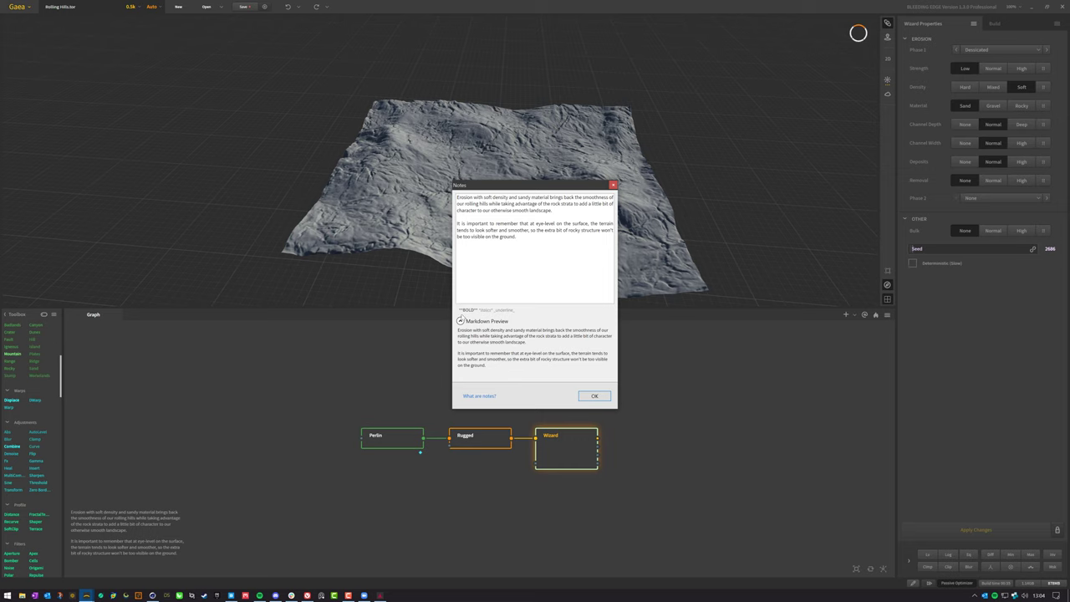
click(594, 396)
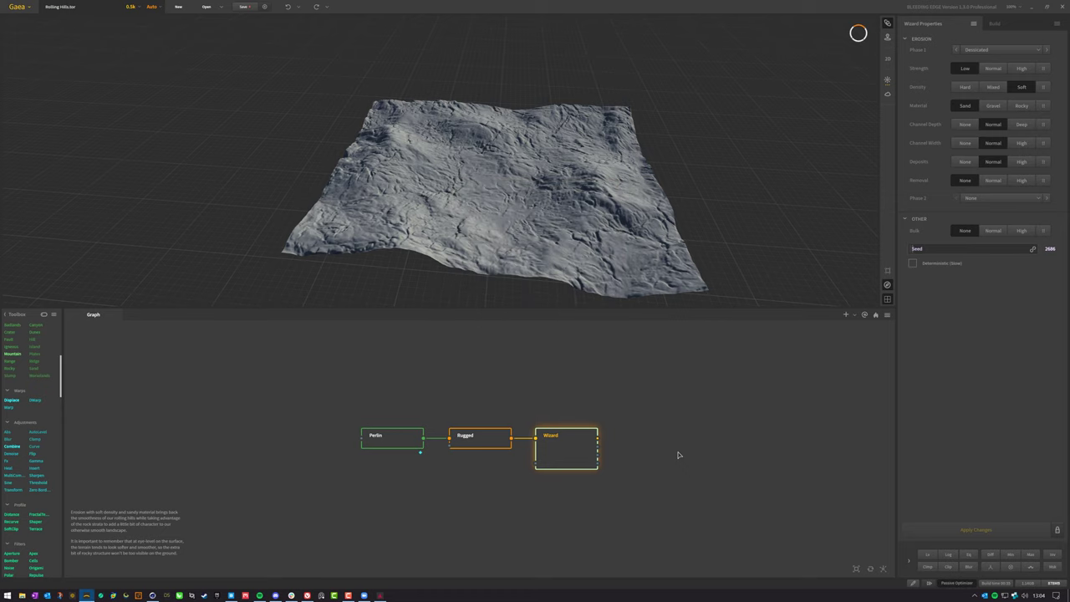
click(678, 453)
click(384, 445)
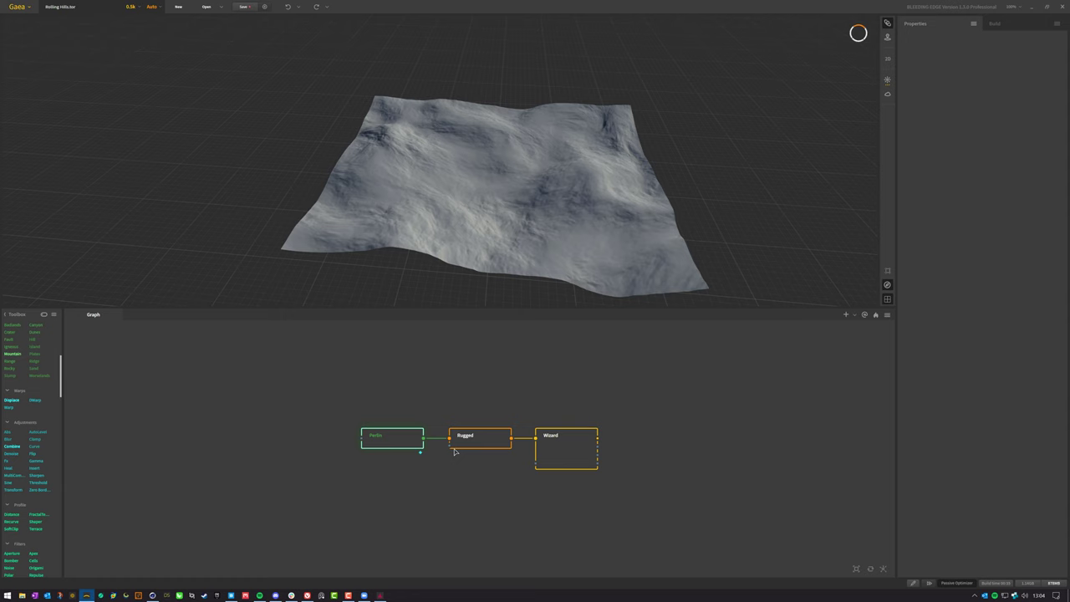
click(480, 439)
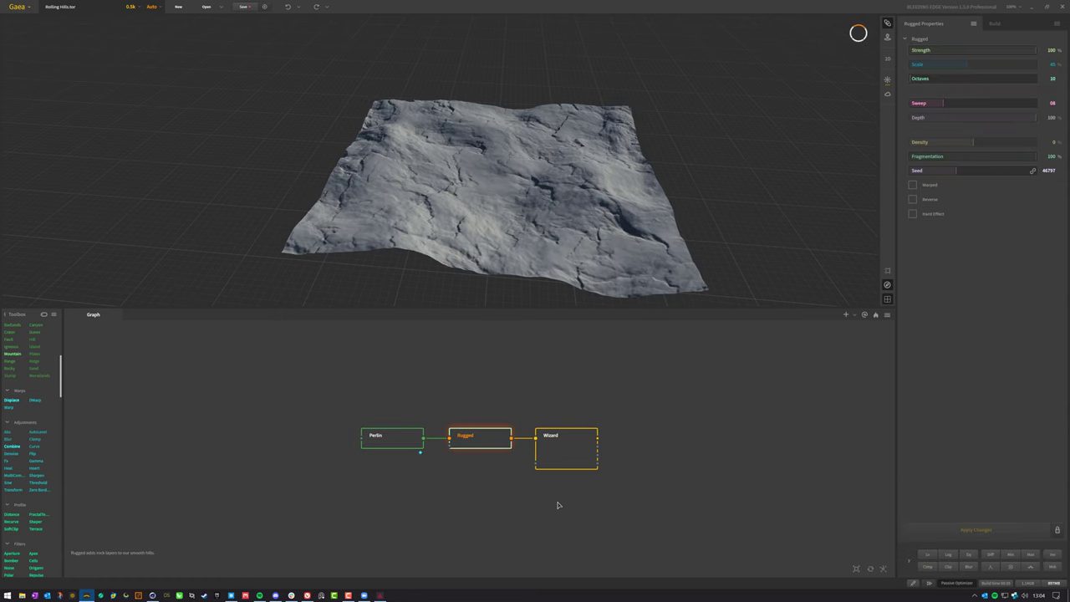
click(568, 451)
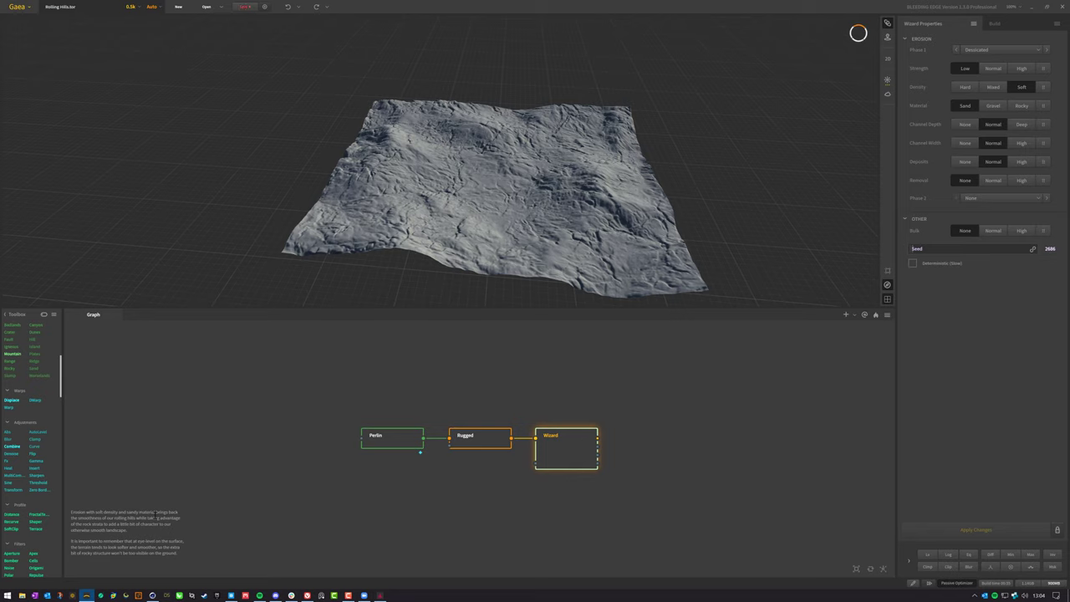
click(528, 543)
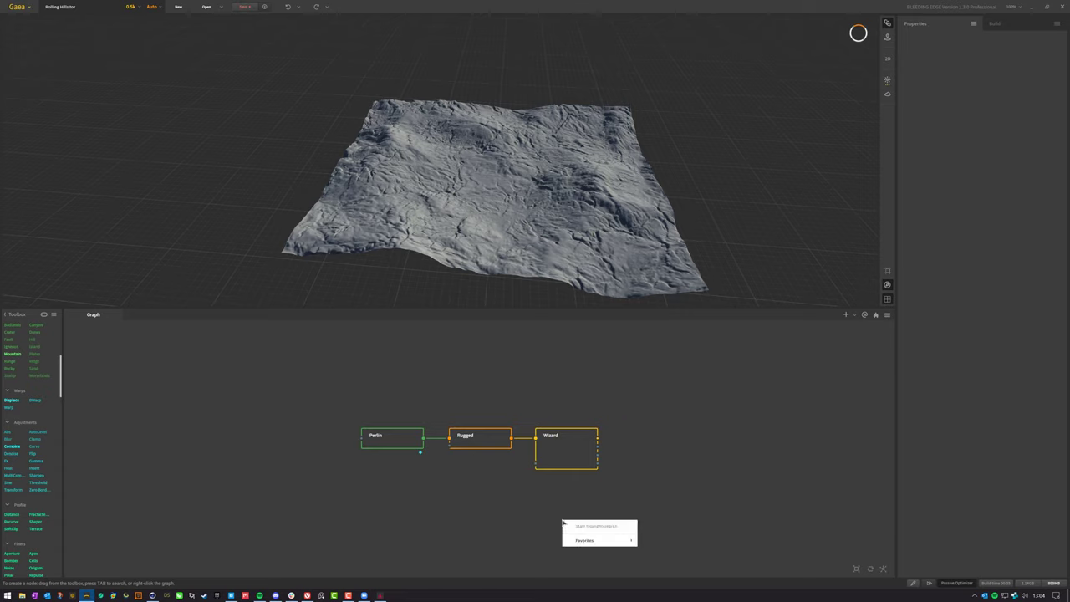
key(Tab)
text(fx)
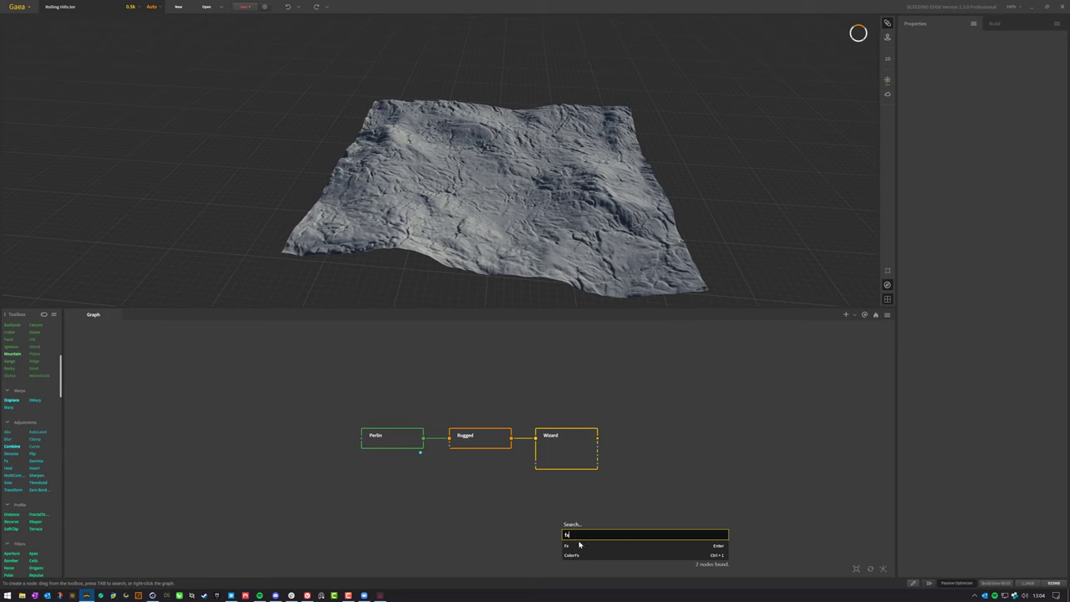
click(580, 546)
drag(572, 530, 638, 439)
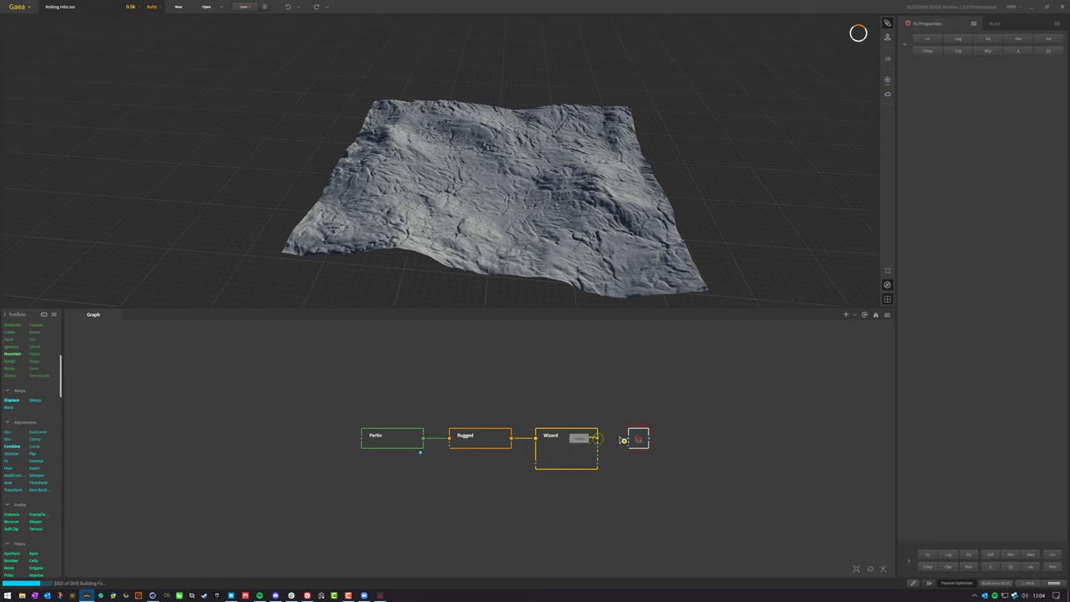
drag(597, 437, 637, 439)
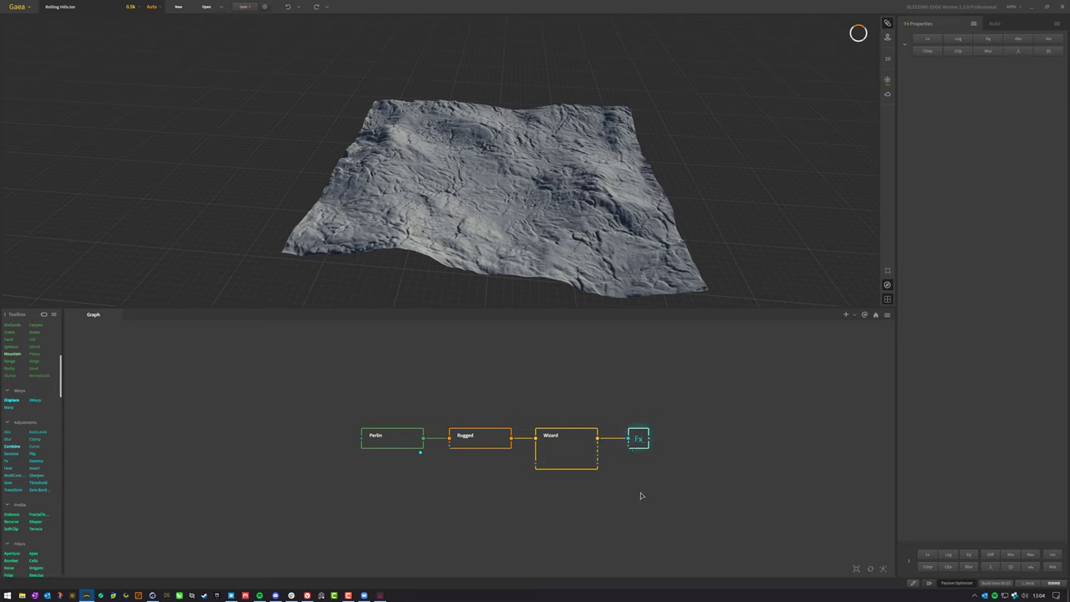
click(1048, 38)
drag(502, 201, 568, 223)
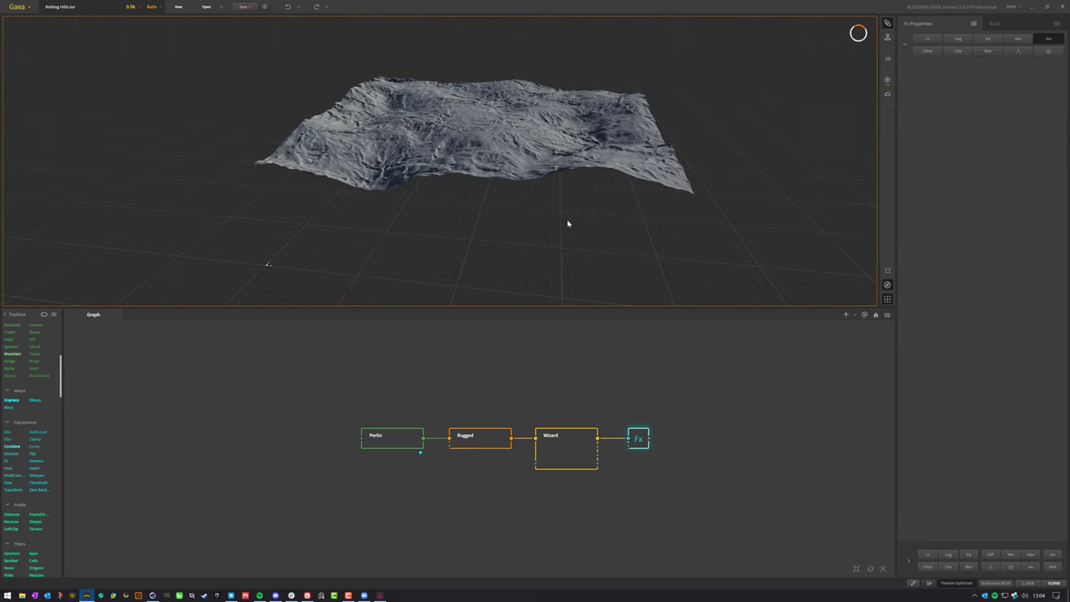
click(1048, 38)
drag(702, 480, 620, 413)
Delete the Fx node, then turn off Inv on the Wizard node and apply the changes
key(Delete)
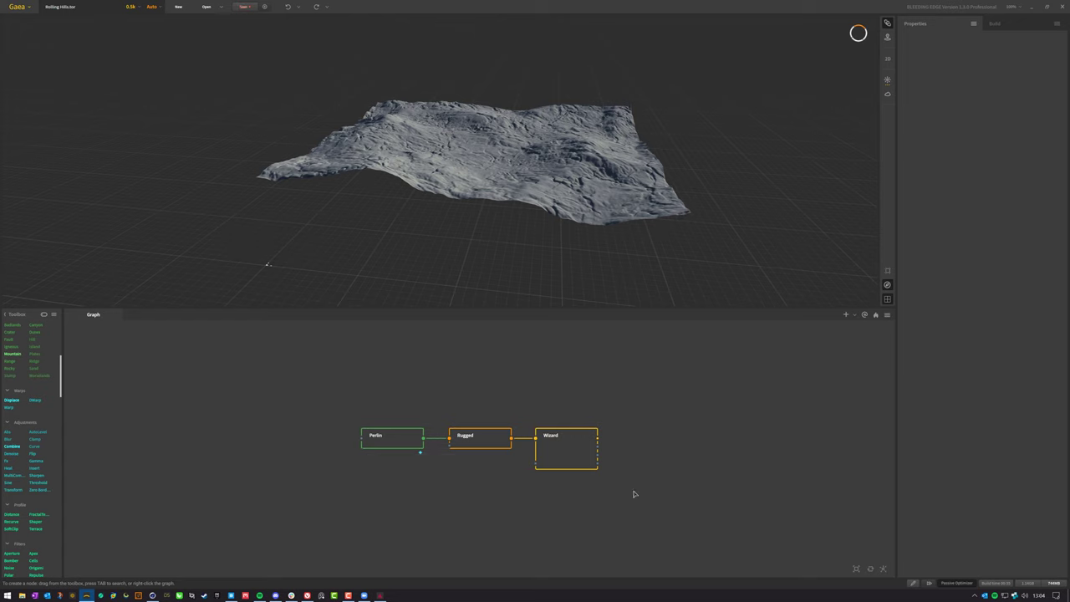
click(566, 450)
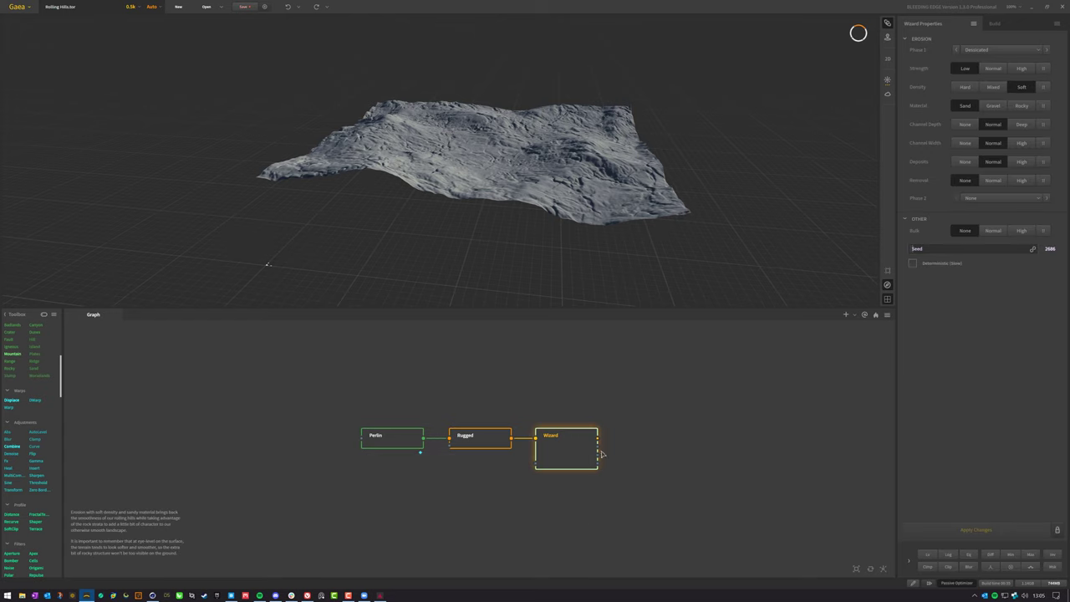
click(1052, 554)
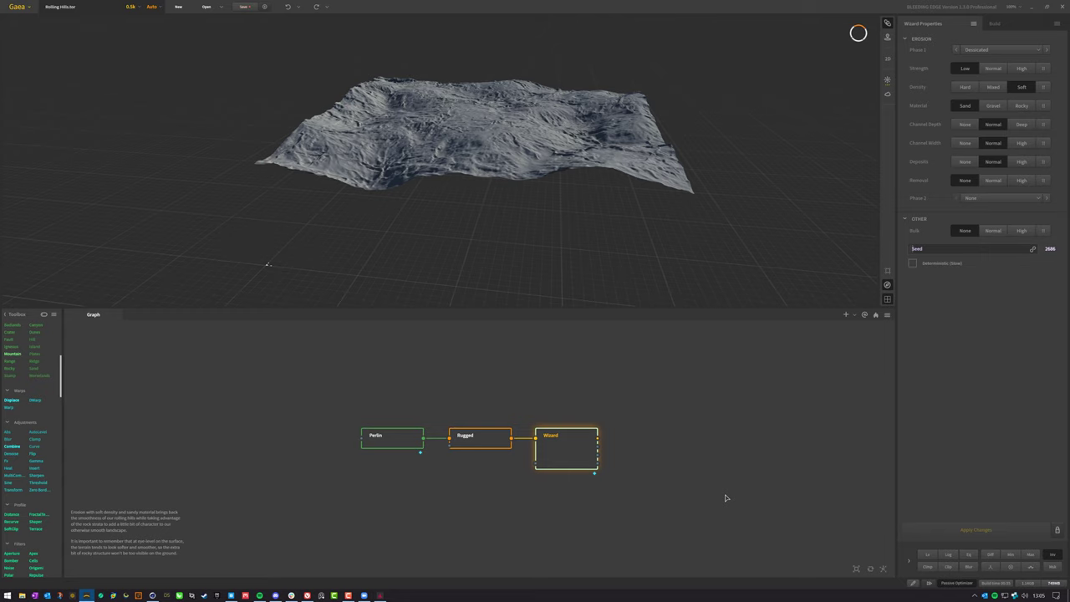
scroll(27, 457, down, 5)
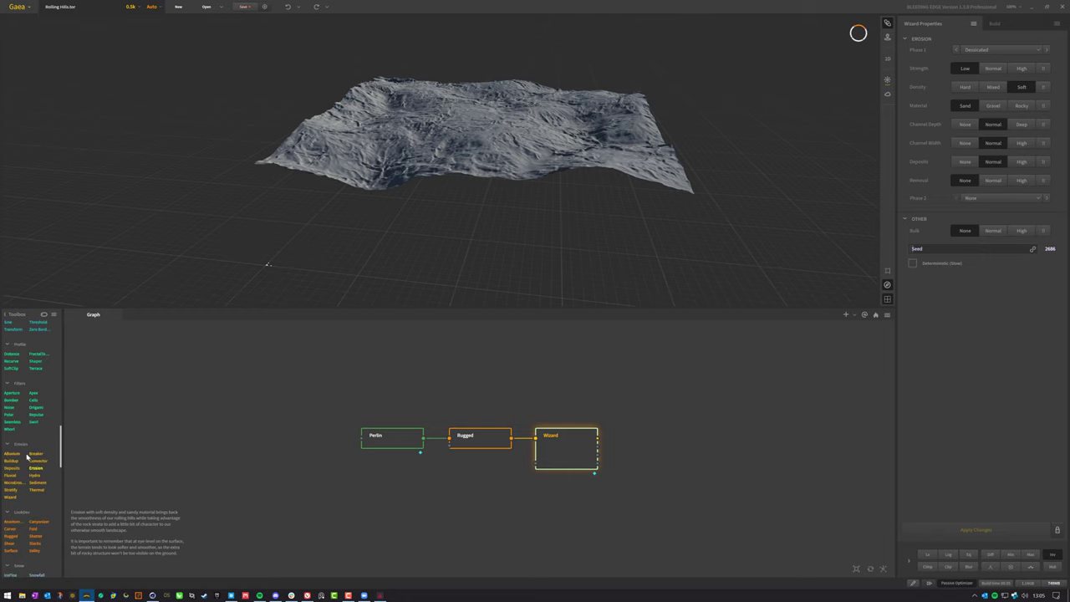
scroll(27, 457, up, 8)
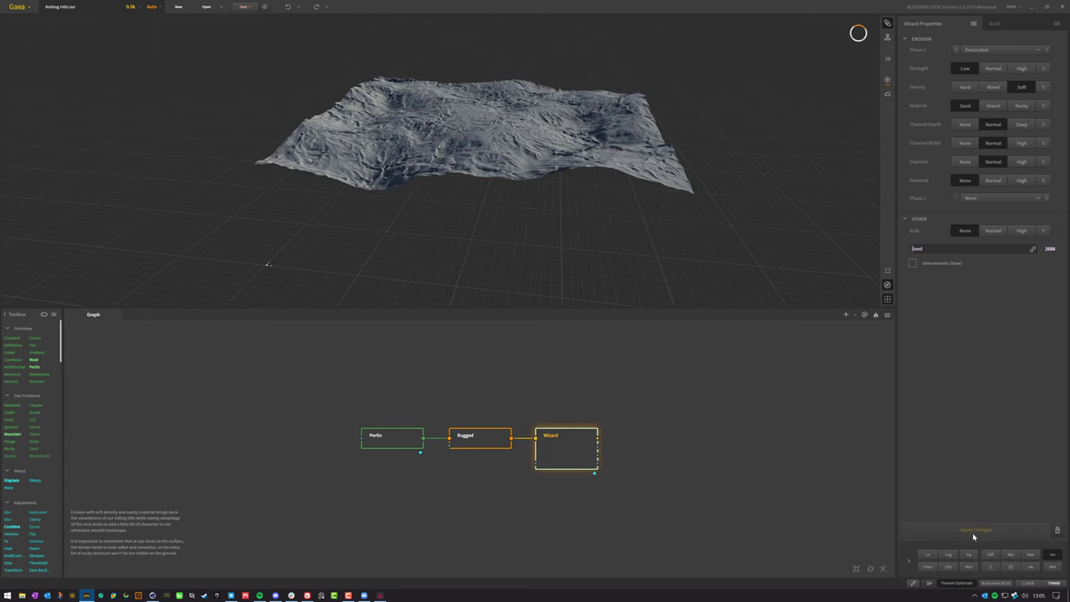
click(1053, 558)
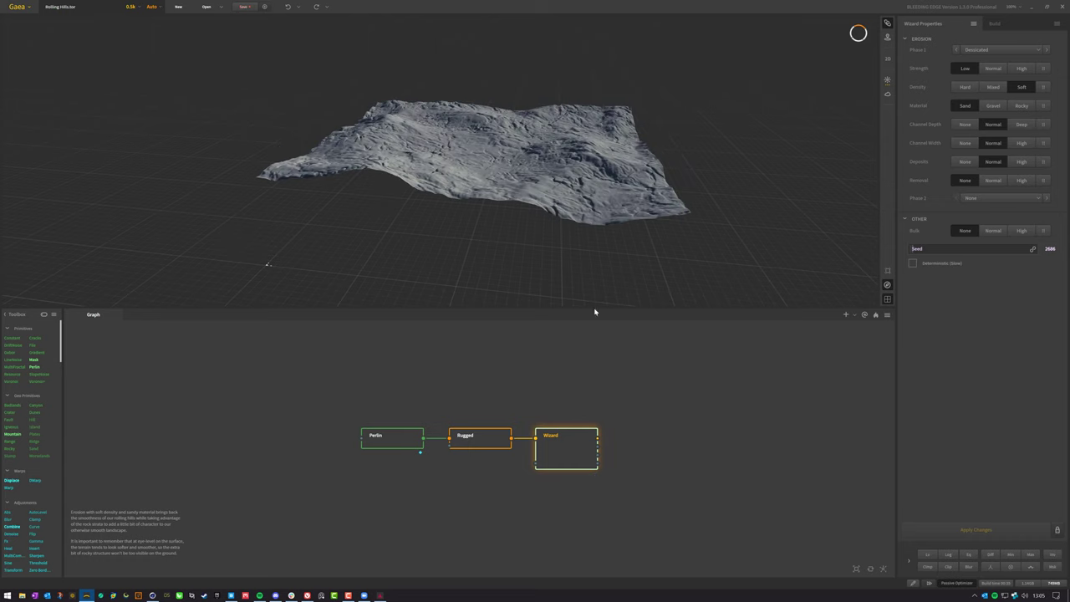
Toggle a modifier on the Wizard output and make Wizard the only selected node
drag(592, 303, 553, 204)
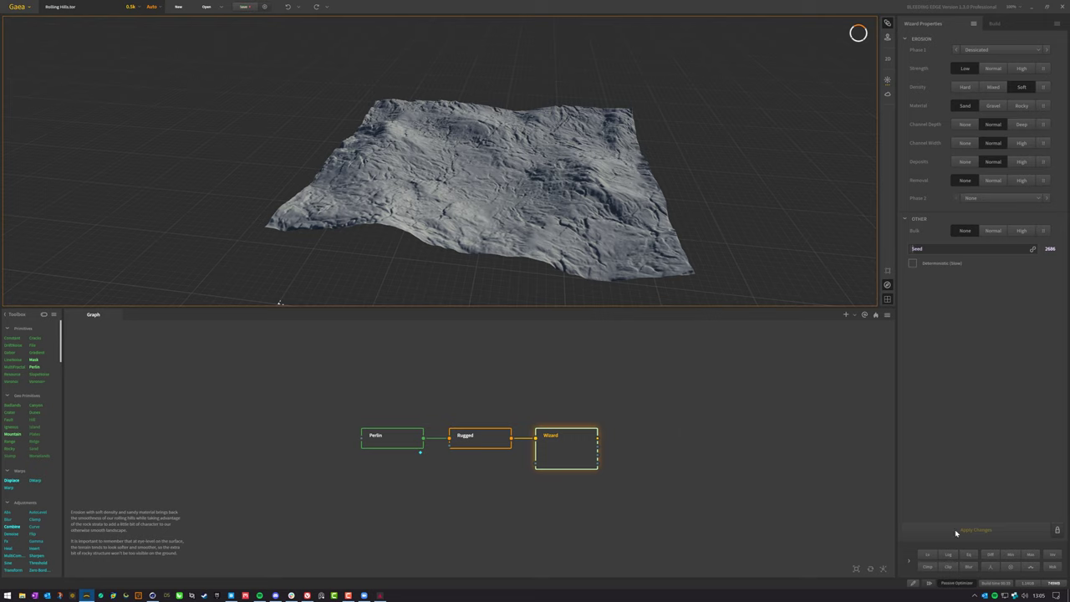
click(926, 555)
drag(693, 476, 314, 373)
click(566, 454)
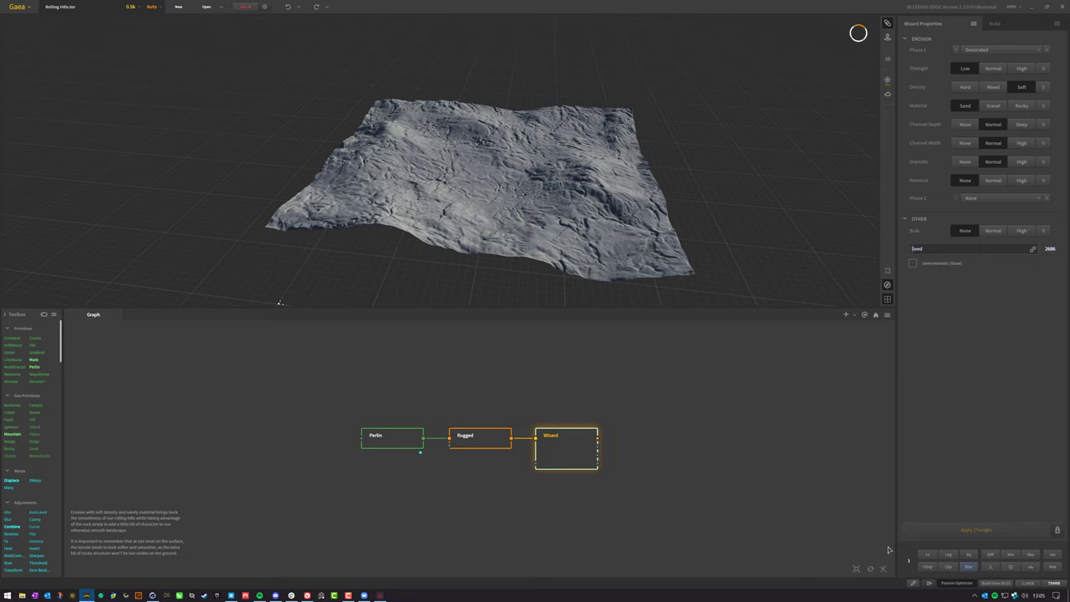
Drag a Sea node from the Toolbox's Water section into the graph after the Wizard node
click(750, 514)
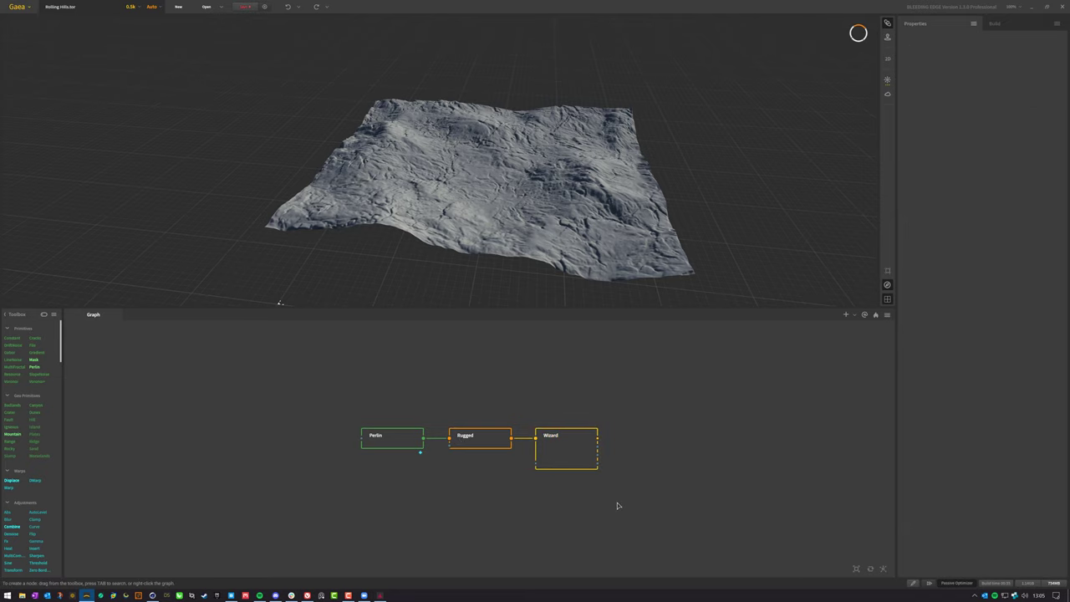
scroll(45, 491, down, 2)
scroll(45, 496, down, 2)
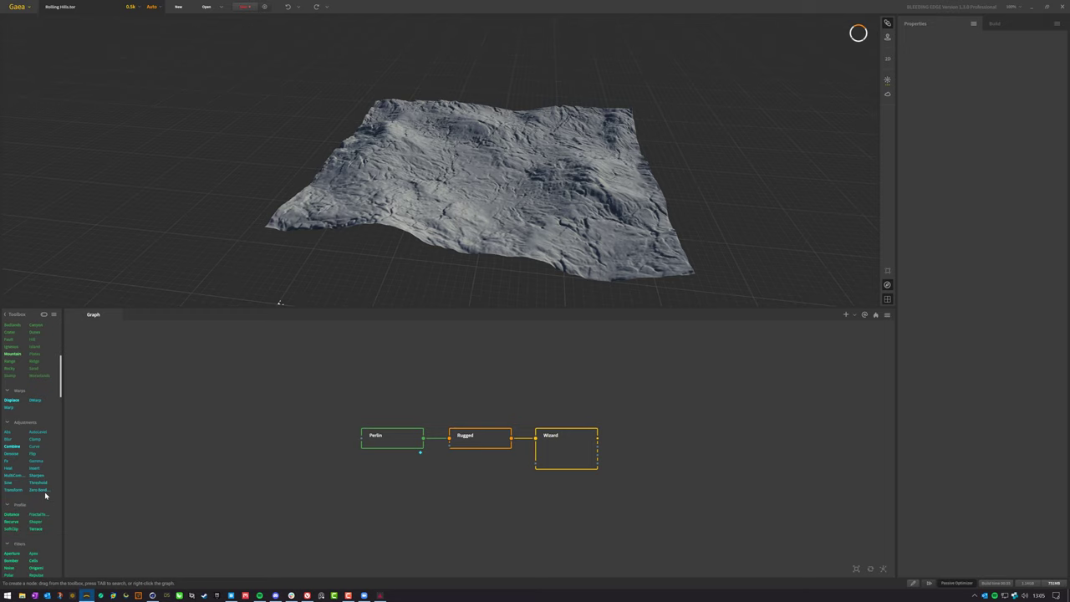
scroll(48, 495, up, 3)
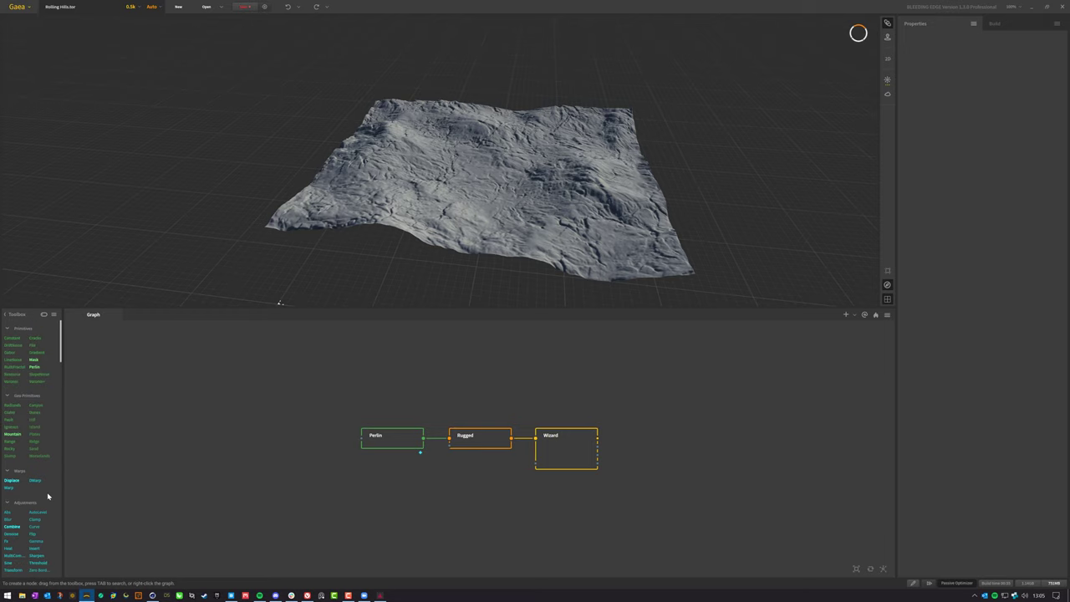
scroll(47, 495, down, 2)
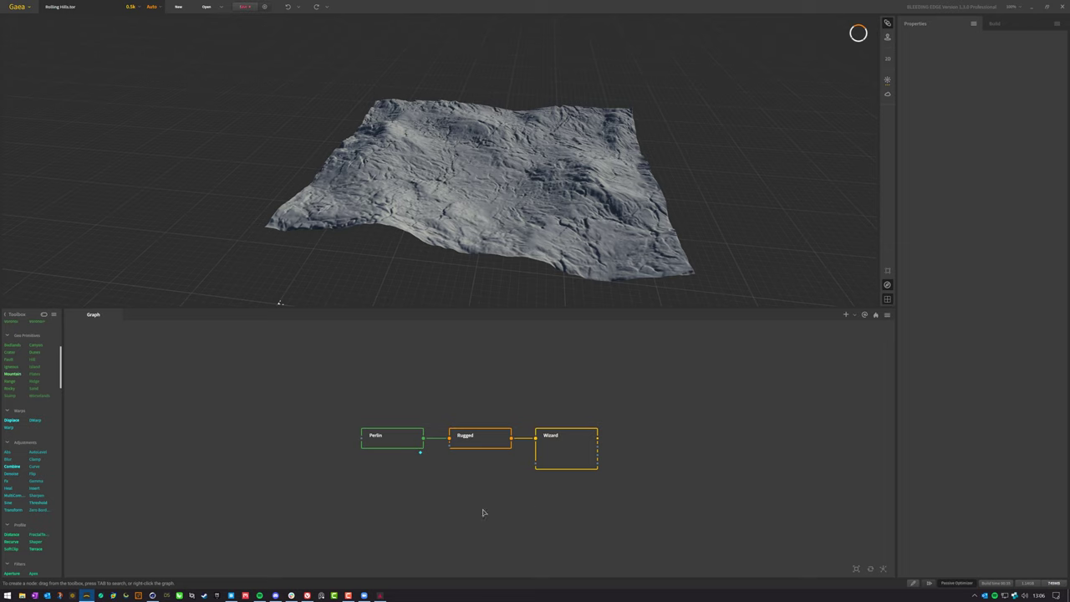
scroll(51, 523, down, 3)
scroll(48, 523, down, 10)
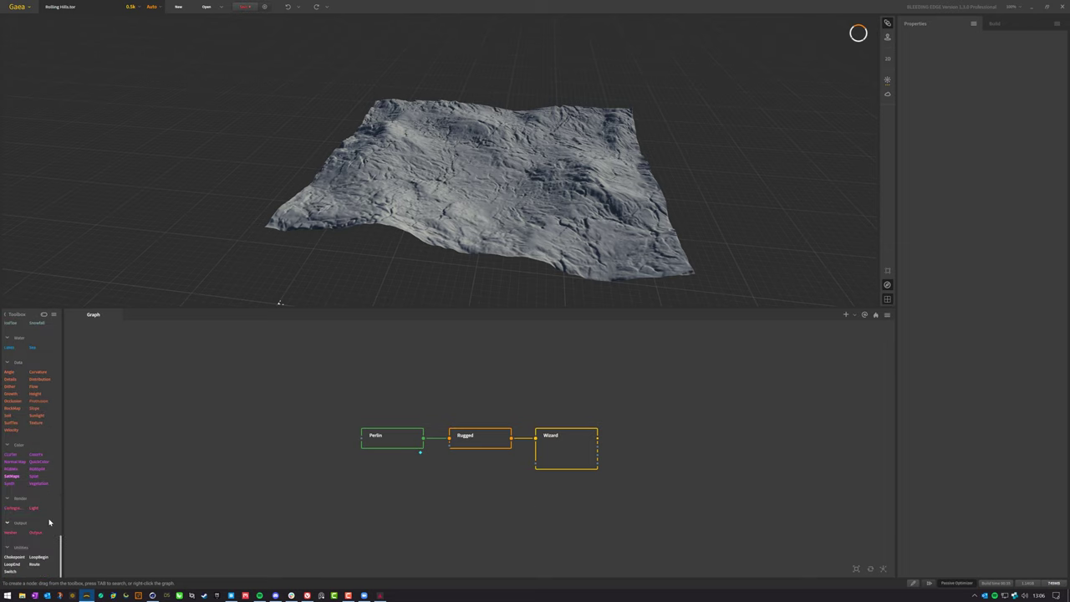
scroll(42, 459, down, 1)
drag(34, 408, 644, 452)
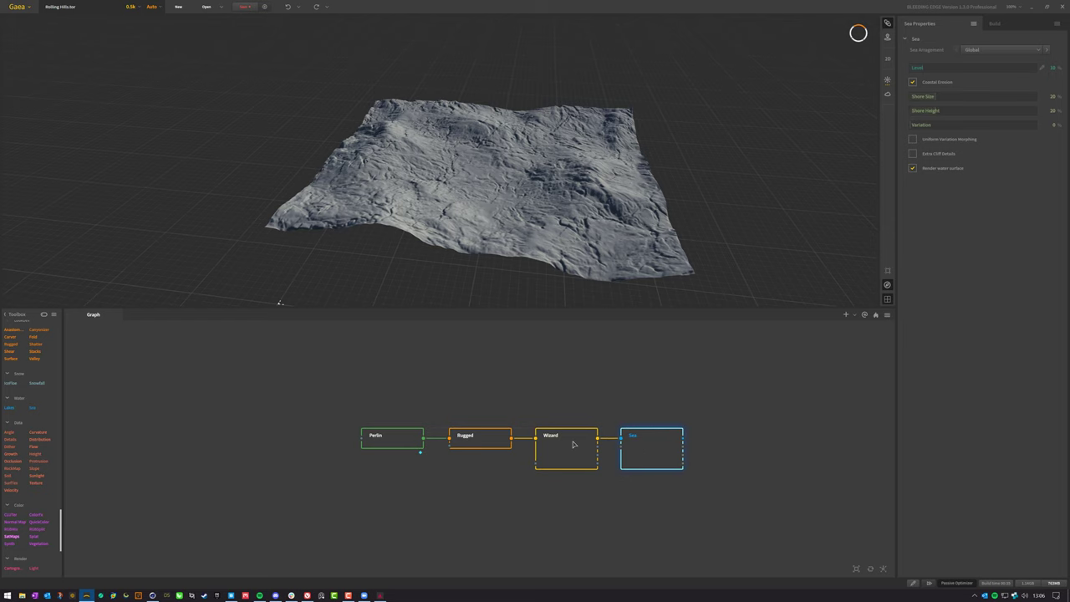
Orbit the terrain and cancel an unused connection from the Sea output
drag(661, 284, 657, 368)
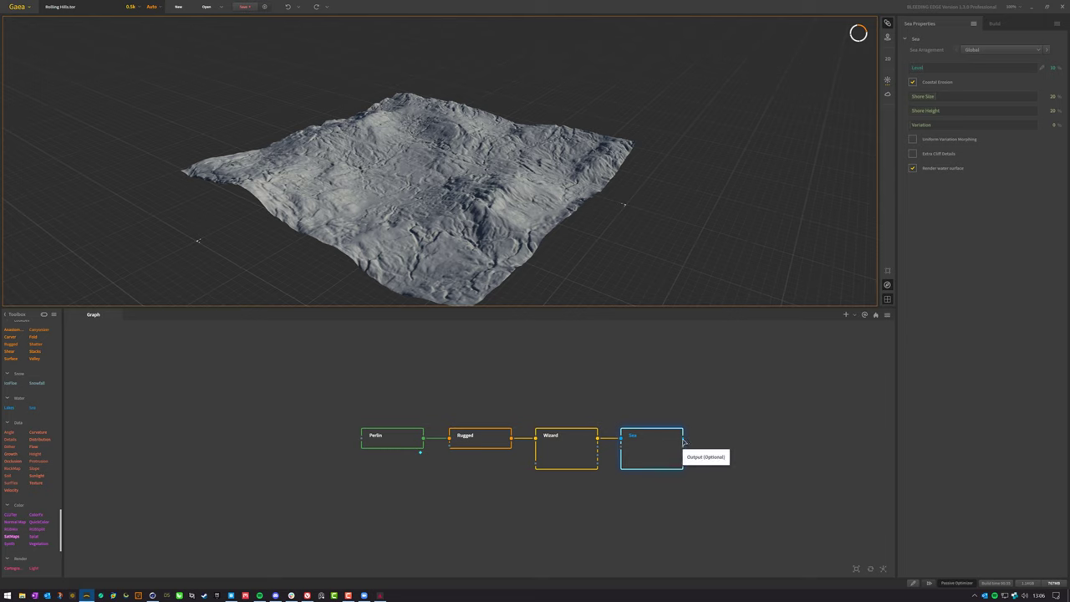
drag(684, 442, 724, 443)
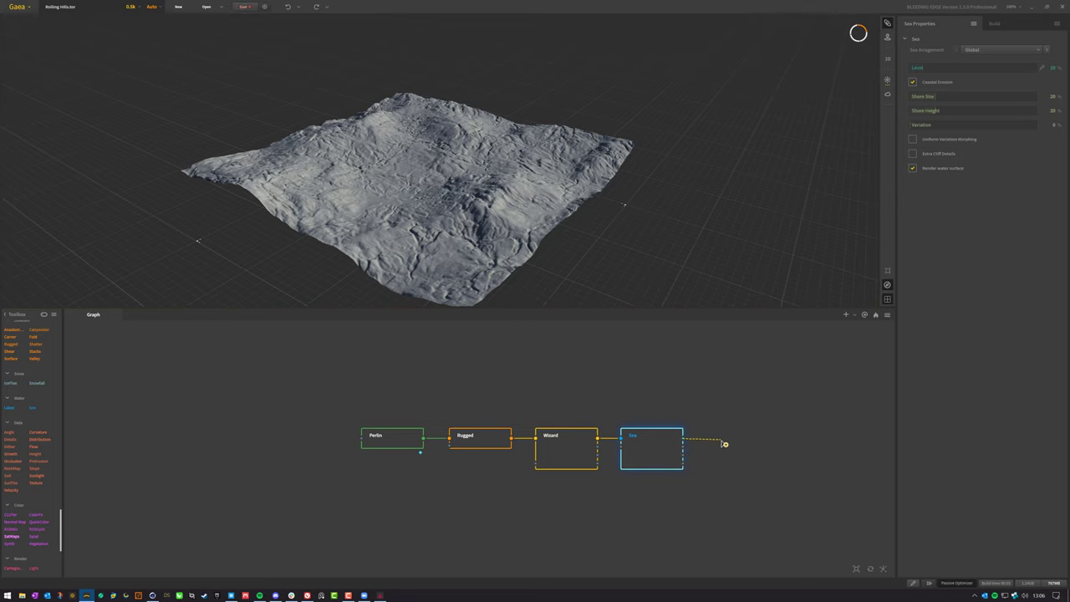
drag(725, 443, 699, 492)
Set the Sea Level slider to 42%
drag(918, 68, 943, 69)
click(970, 71)
click(961, 68)
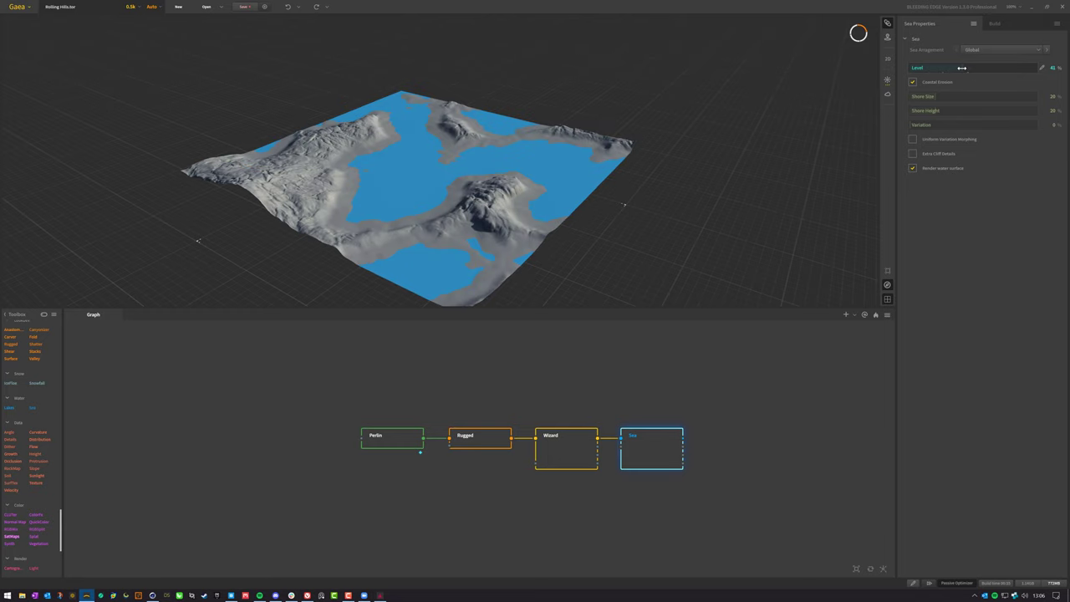
click(962, 69)
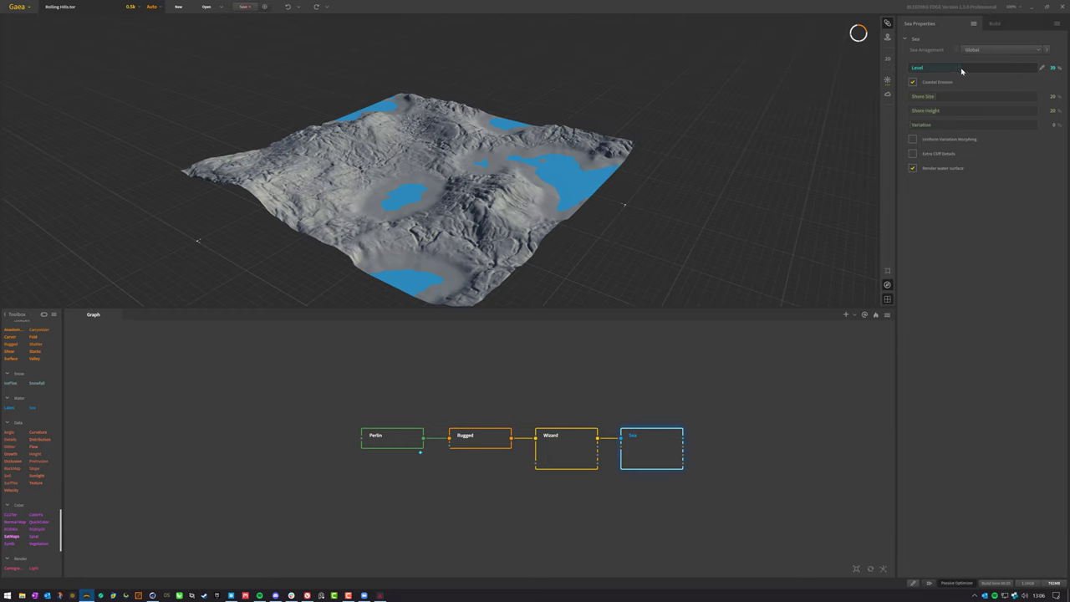
click(962, 69)
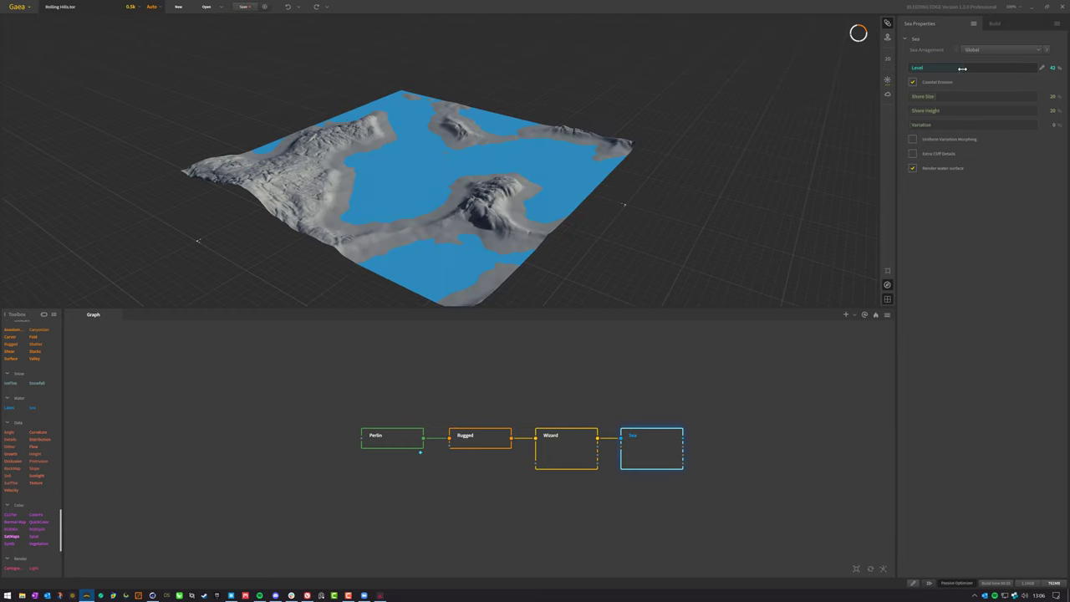
Orbit and zoom to inspect the flooded shoreline and the ridge across the bay
drag(579, 182, 468, 225)
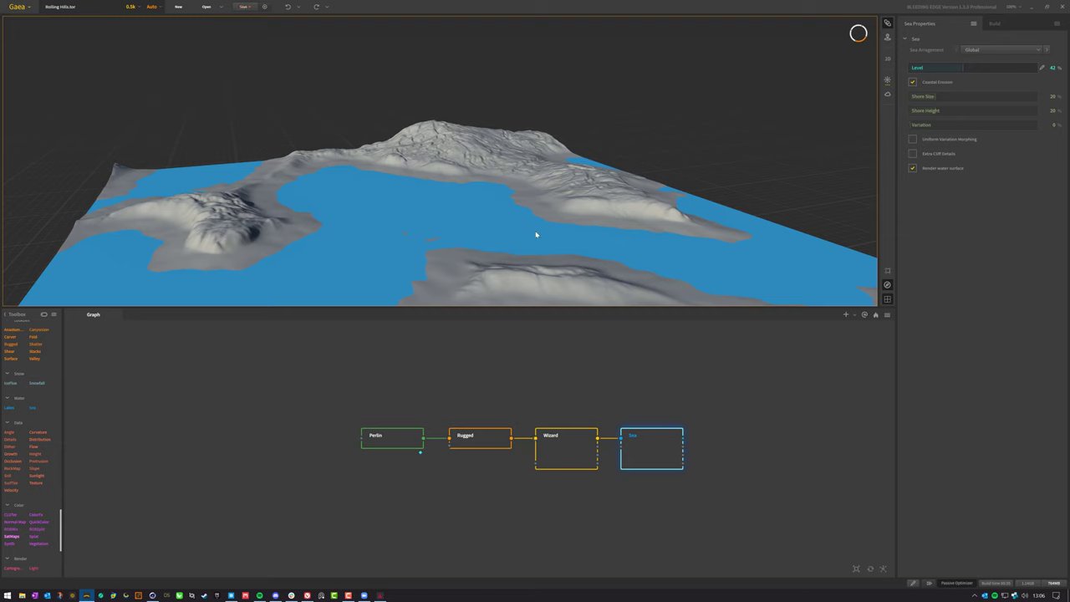
scroll(535, 235, down, 8)
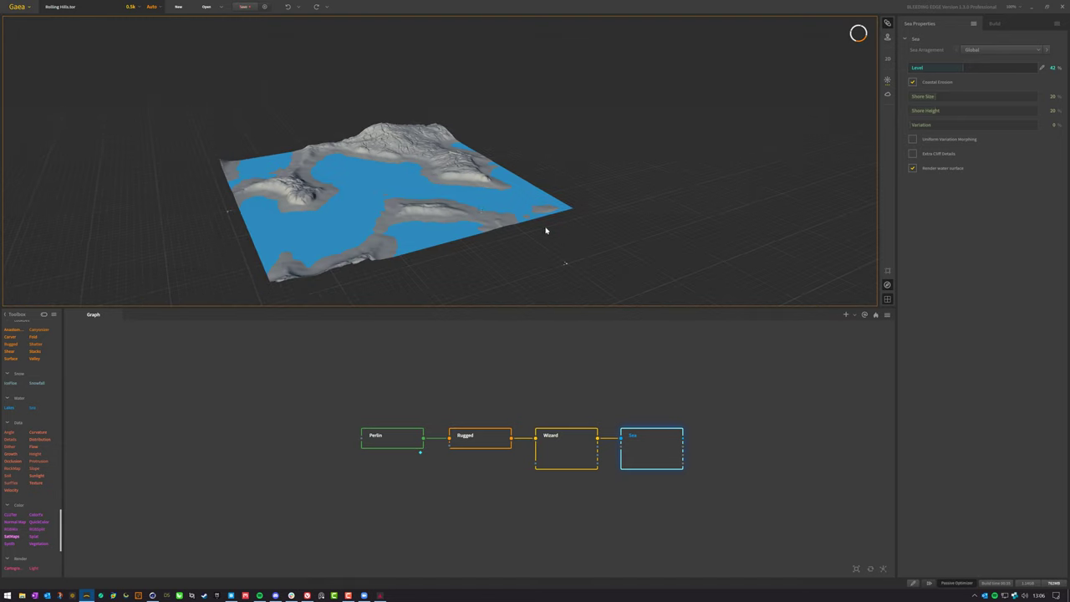
scroll(546, 230, up, 10)
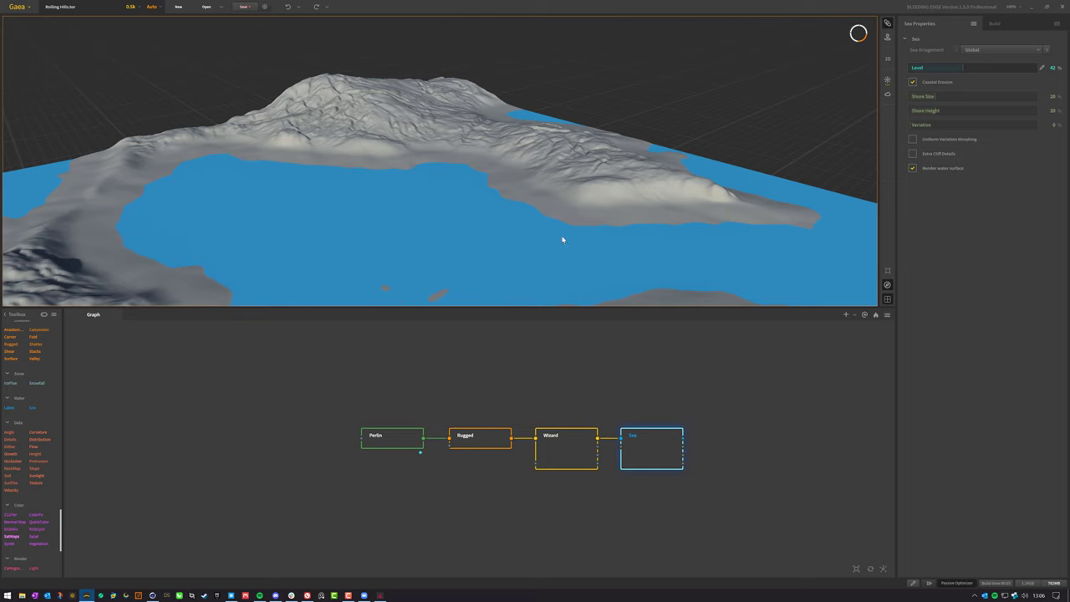
mouse_move(562, 240)
mouse_down()
mouse_move(559, 229)
mouse_move(568, 256)
mouse_up()
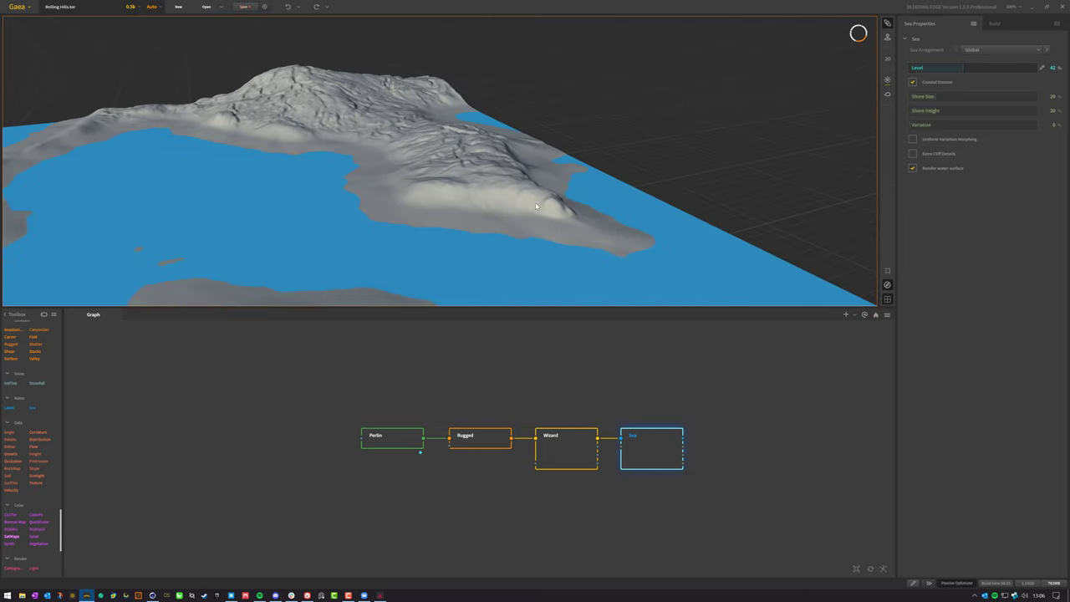
drag(536, 205, 569, 236)
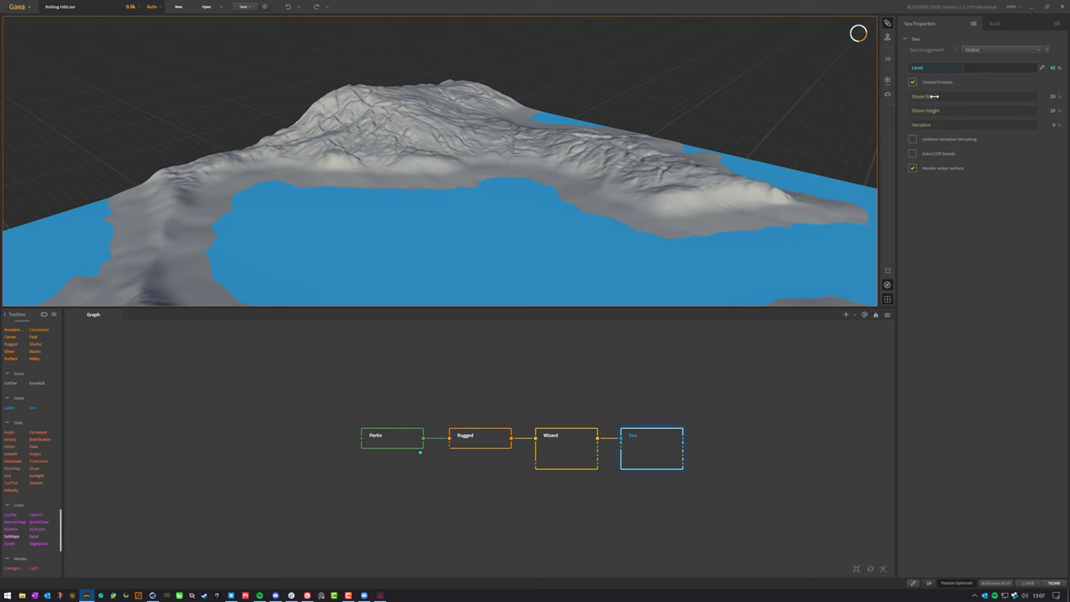
Widen Shore Size to 55% and compare the result against the Wizard node preview
drag(933, 96, 978, 96)
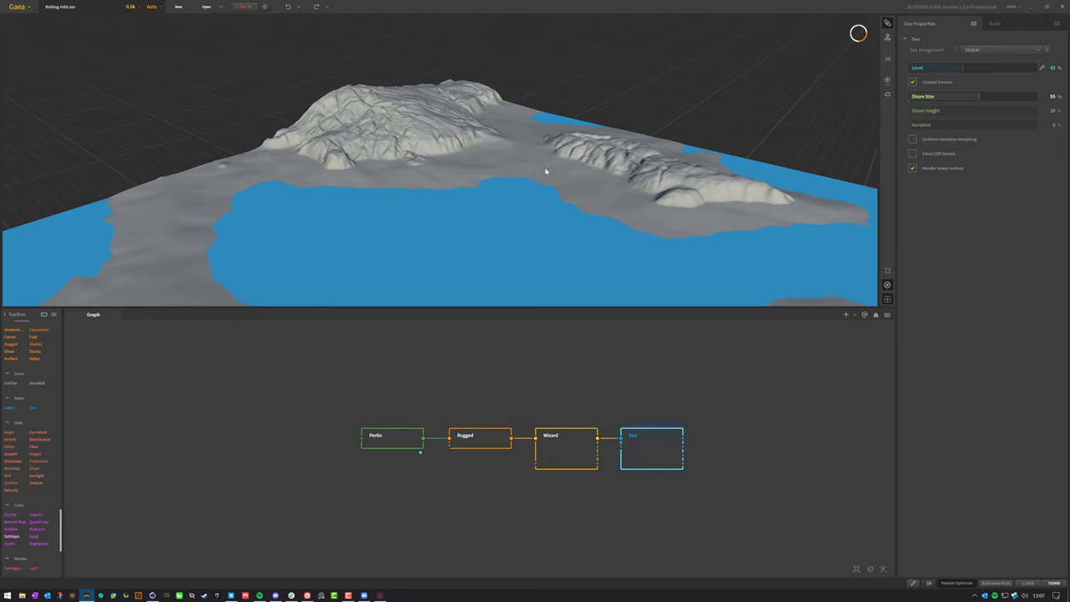
drag(338, 201, 437, 132)
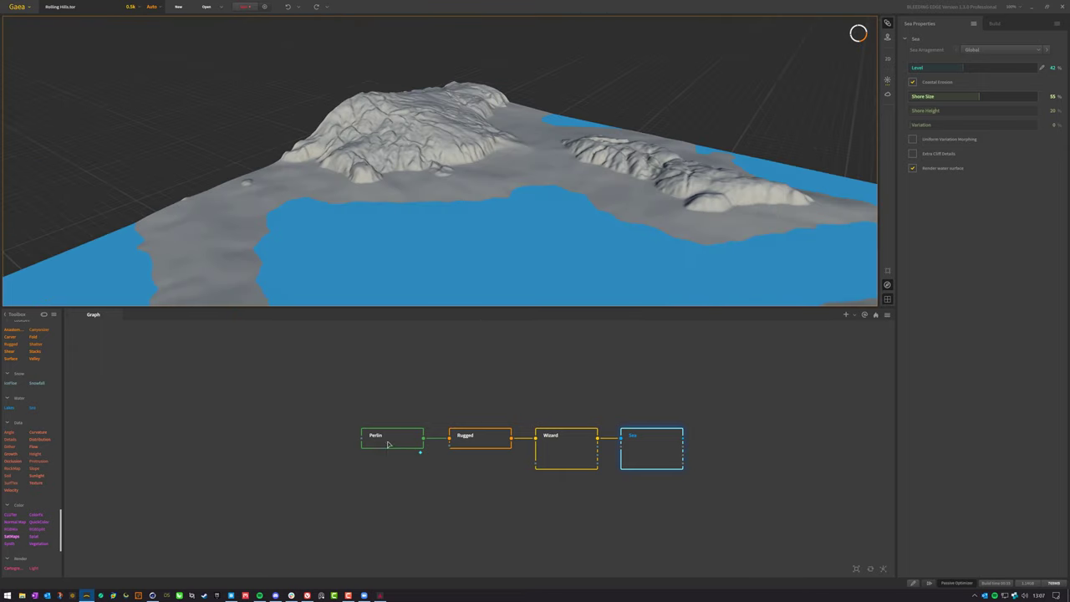
click(542, 448)
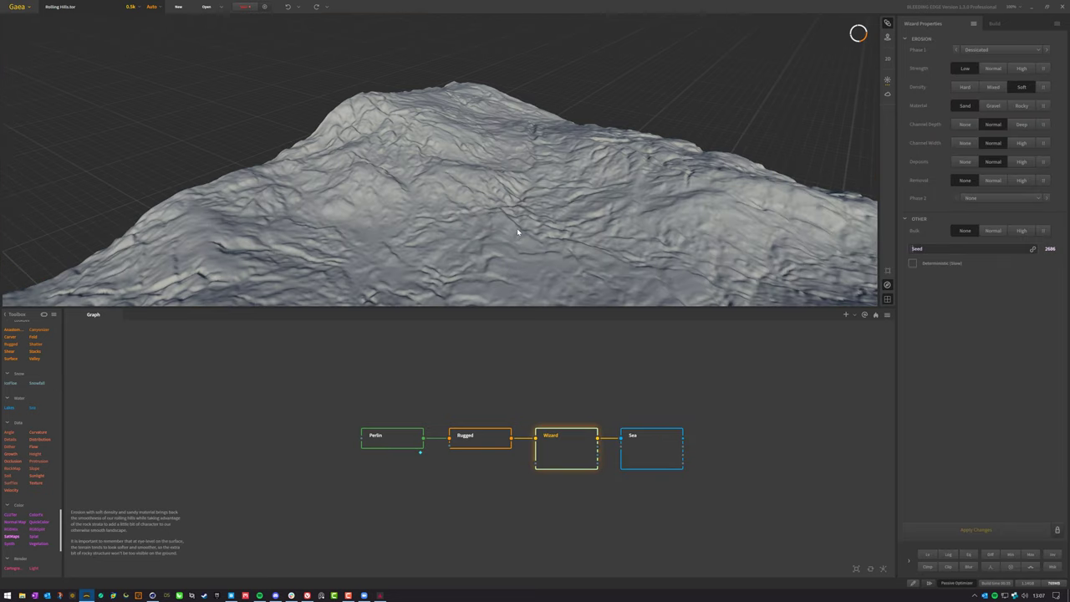
click(639, 455)
drag(564, 240, 577, 292)
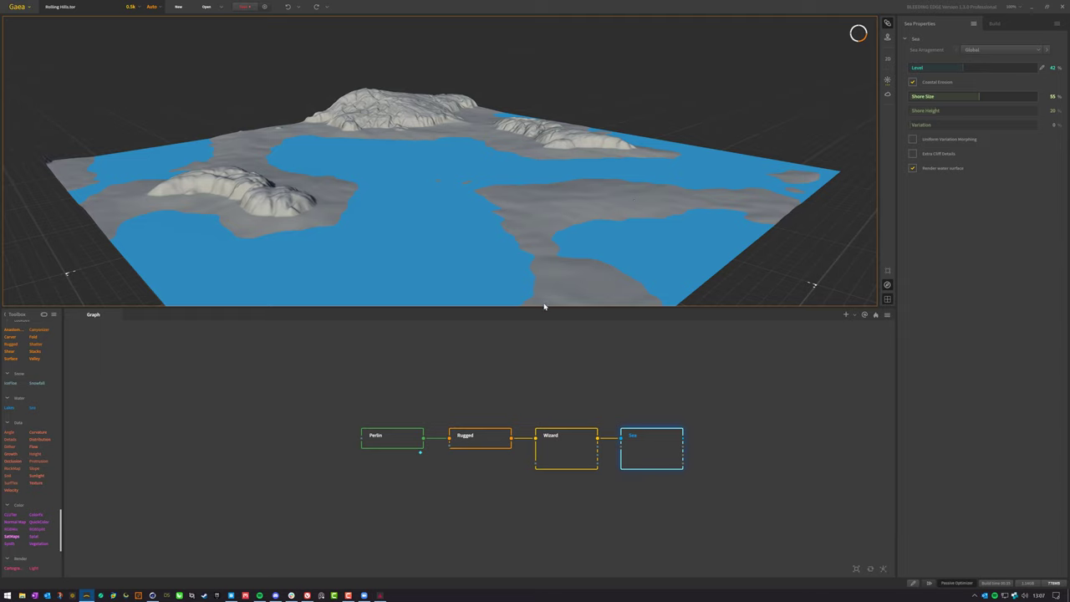
drag(480, 204, 396, 245)
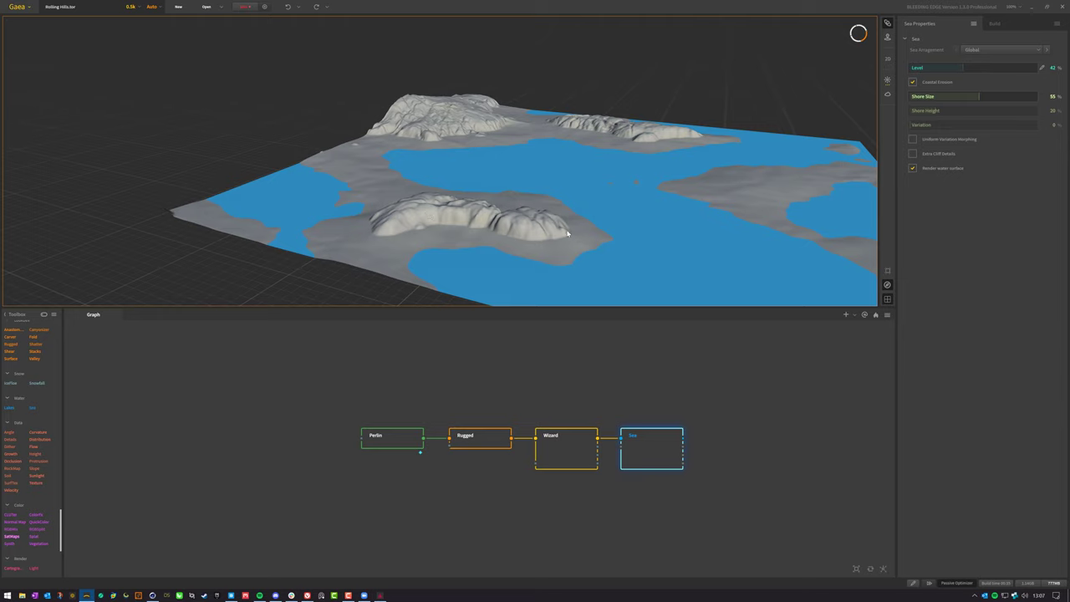
drag(412, 238, 481, 185)
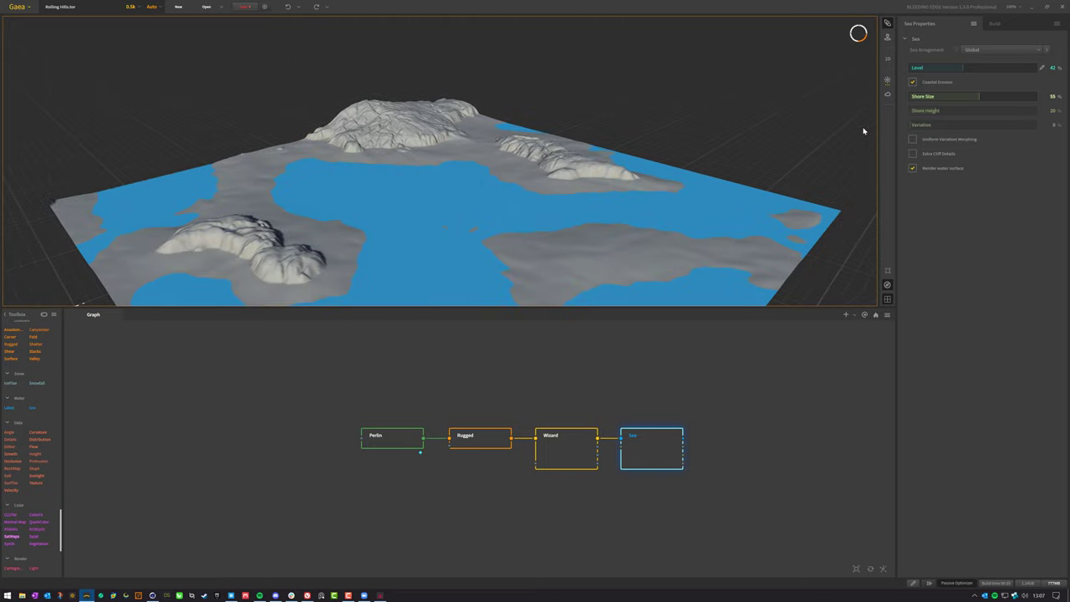
Set the Sea's Shore Size to 62% and Shore Height to 6%
click(990, 110)
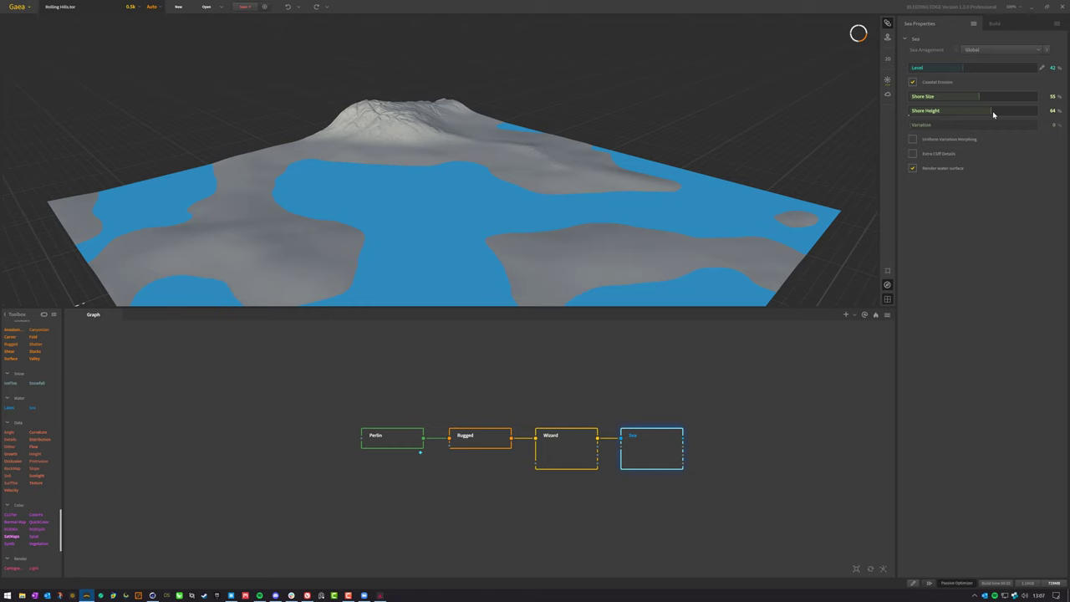
drag(992, 112, 898, 109)
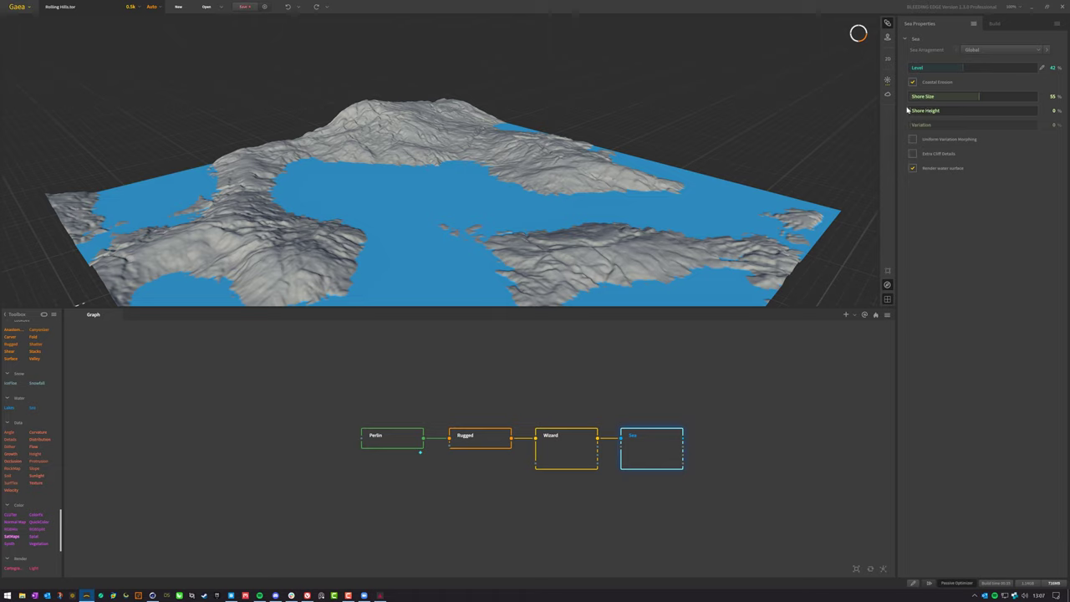
click(964, 96)
click(988, 99)
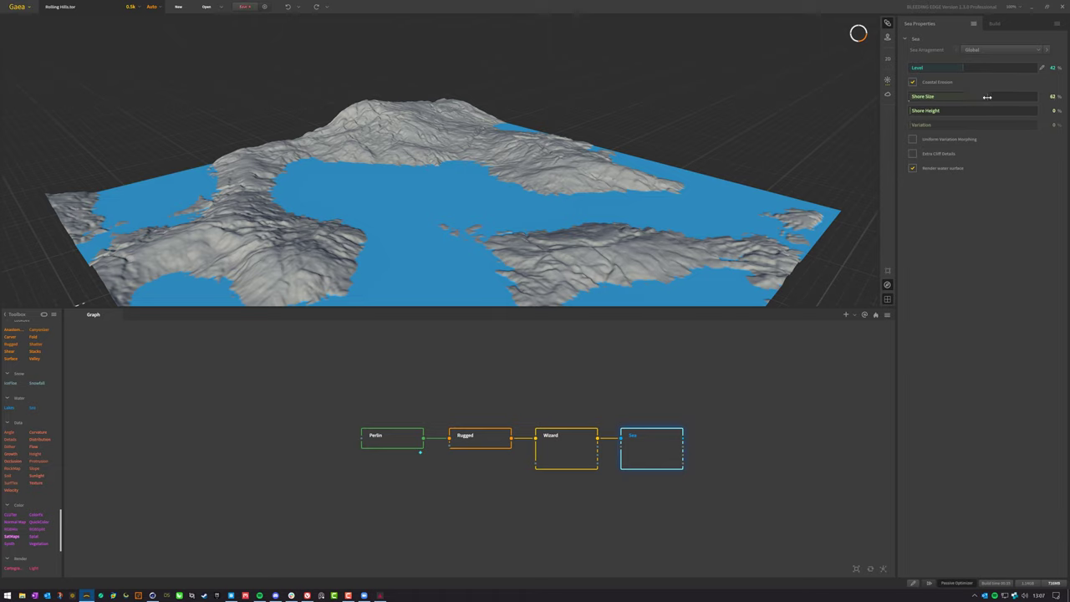
click(918, 113)
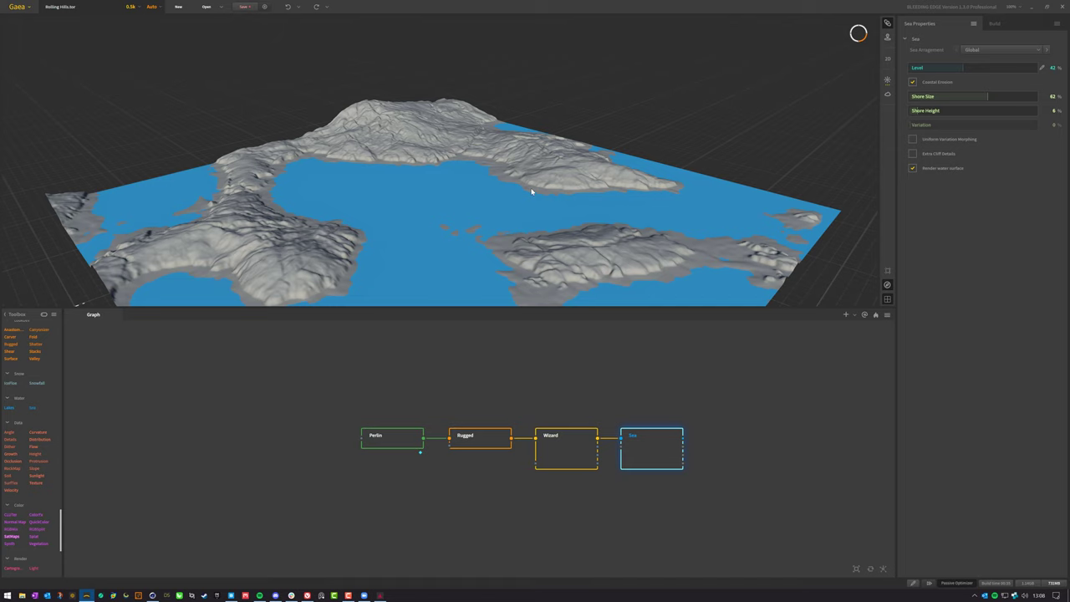
drag(530, 191, 535, 209)
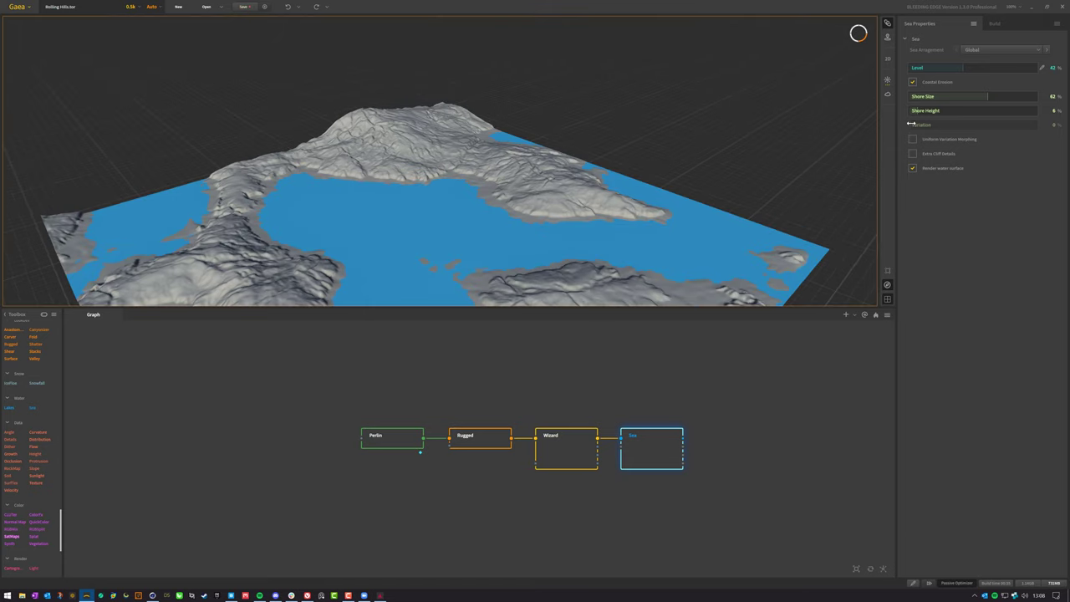
click(958, 126)
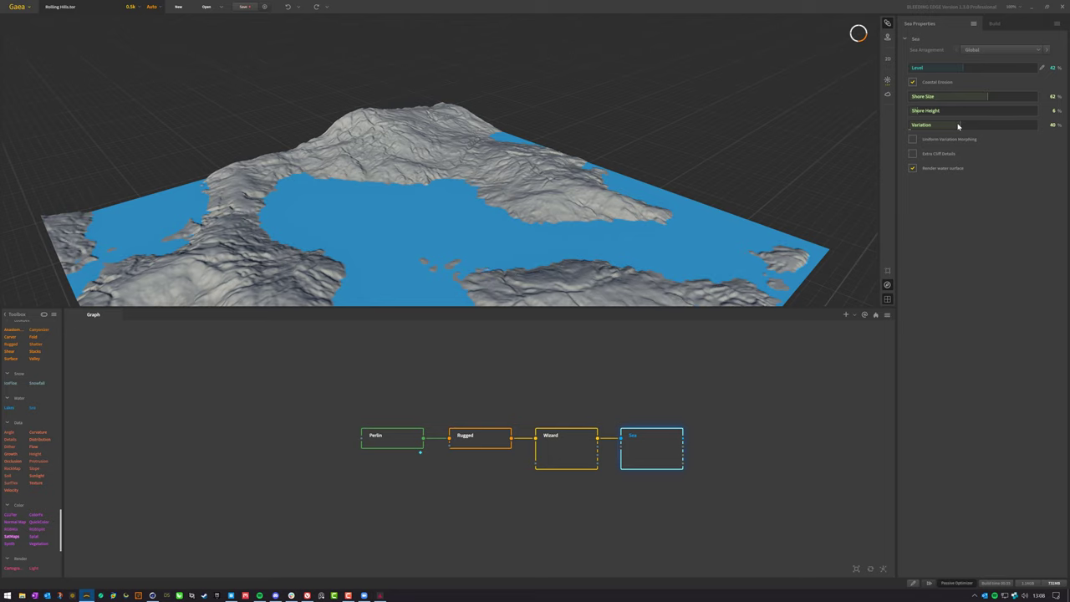
drag(958, 125, 917, 126)
scroll(526, 240, up, 5)
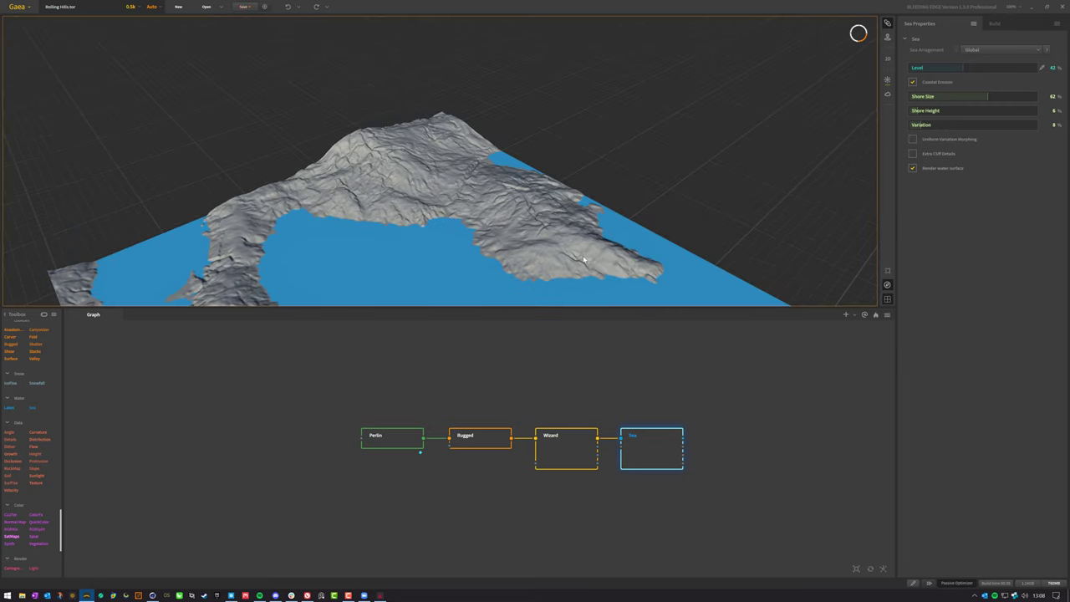
scroll(526, 240, up, 3)
drag(526, 240, 510, 211)
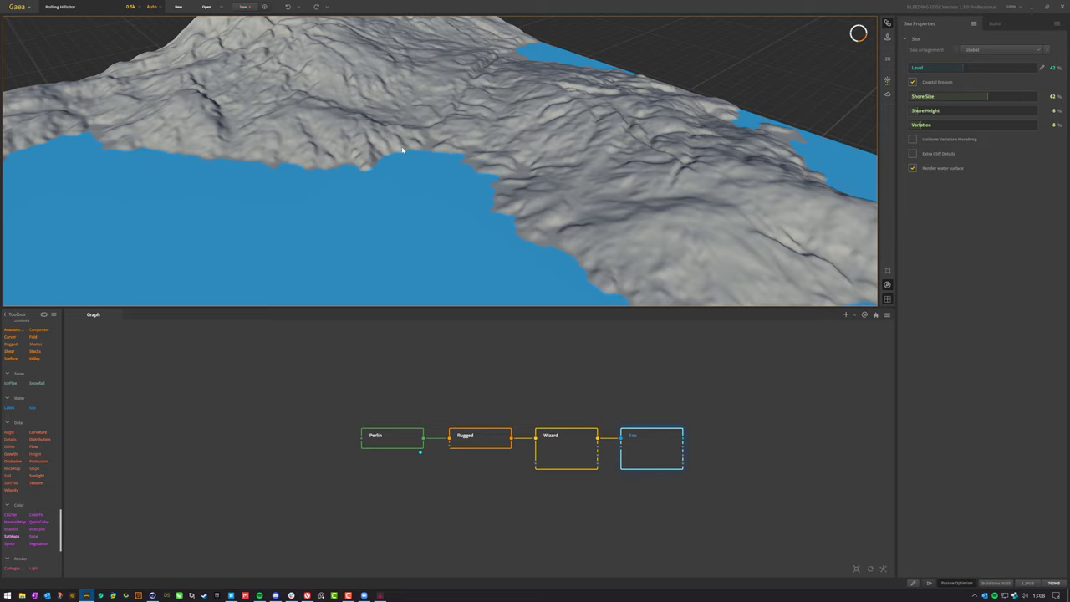
click(915, 124)
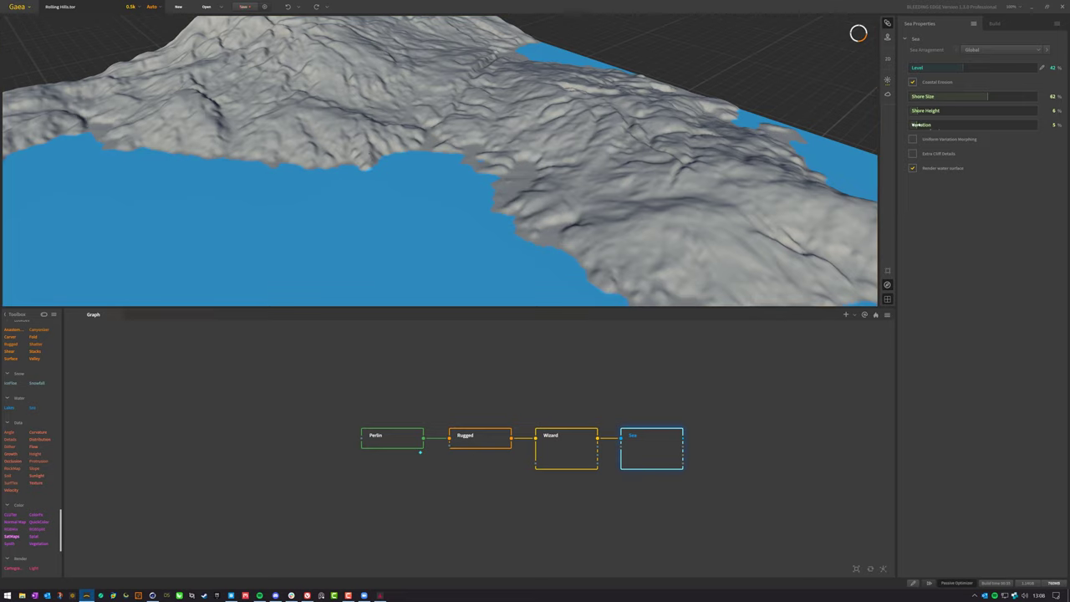
click(913, 124)
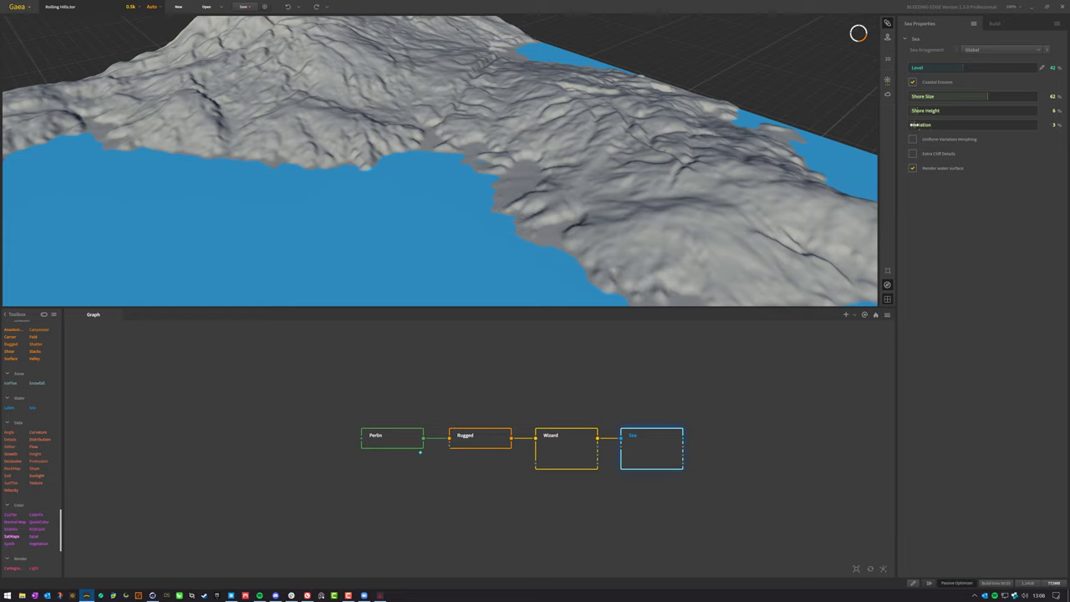
drag(913, 124, 895, 121)
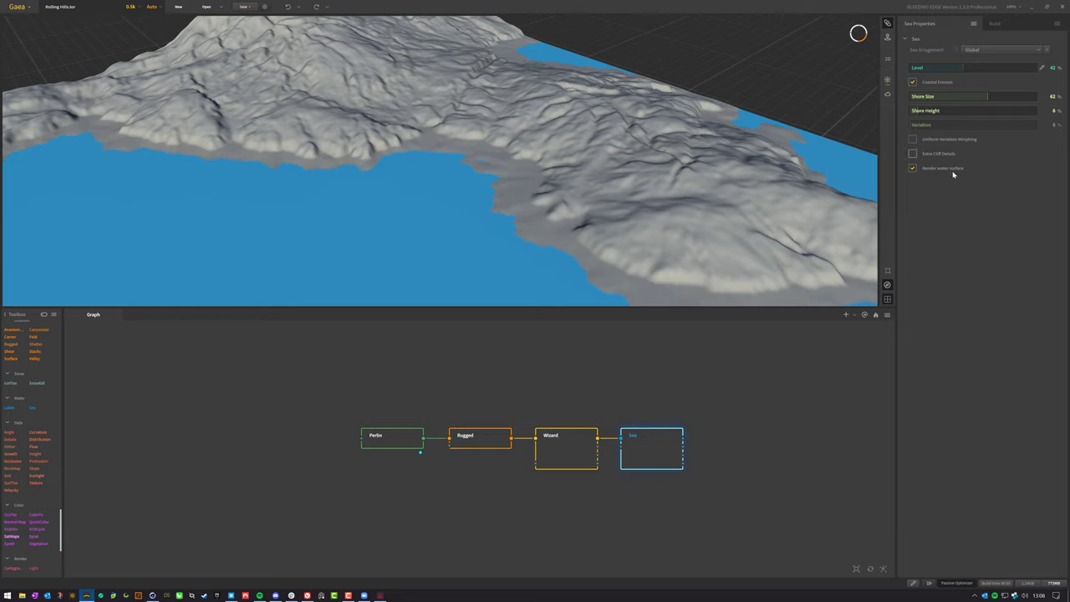
Turn on Uniform Variation Morphing and set the shoreline Variation to 3%
click(933, 142)
click(923, 125)
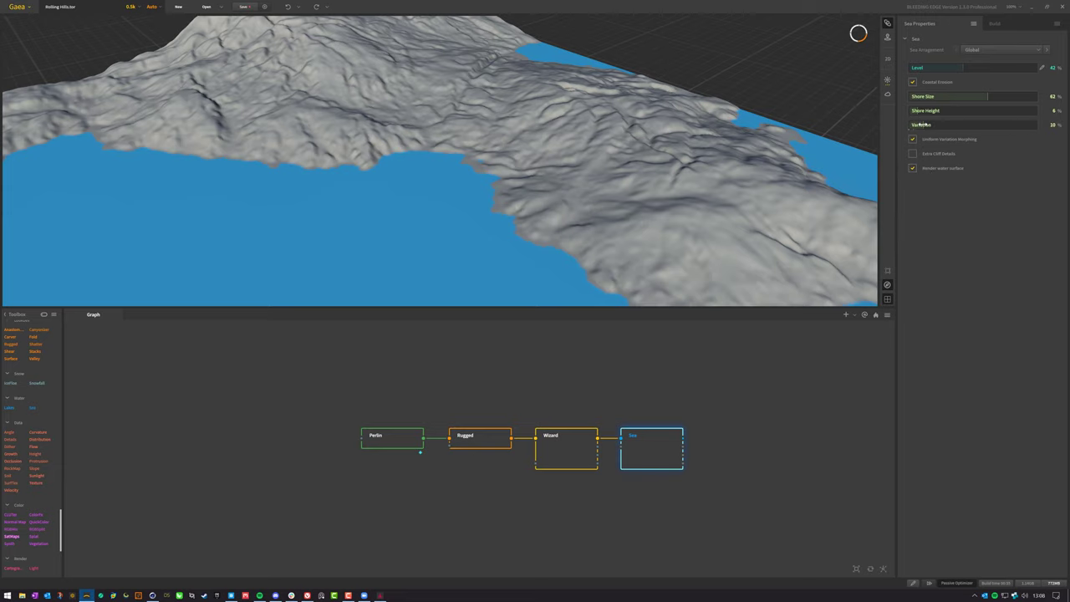
click(924, 125)
click(922, 124)
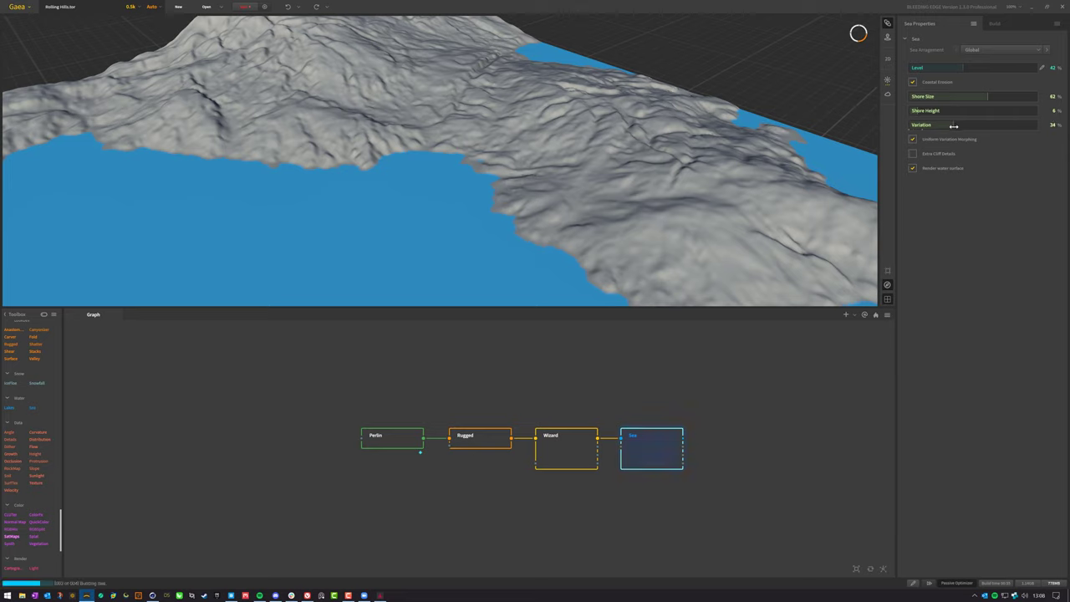
drag(922, 124, 911, 125)
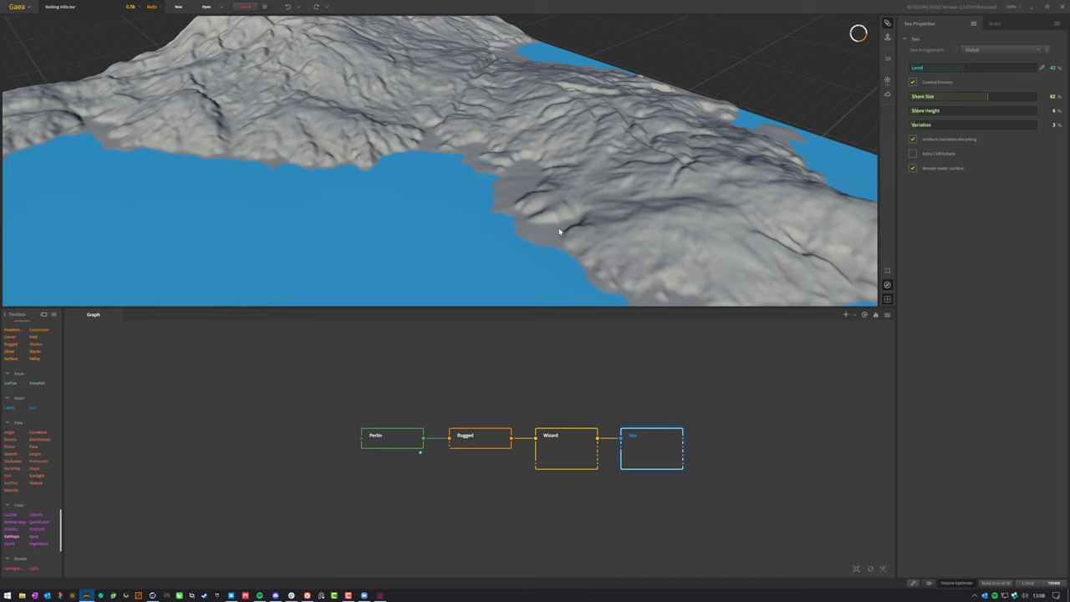
Turn off Uniform Variation Morphing and enable Extra Cliff Details
drag(559, 232, 388, 200)
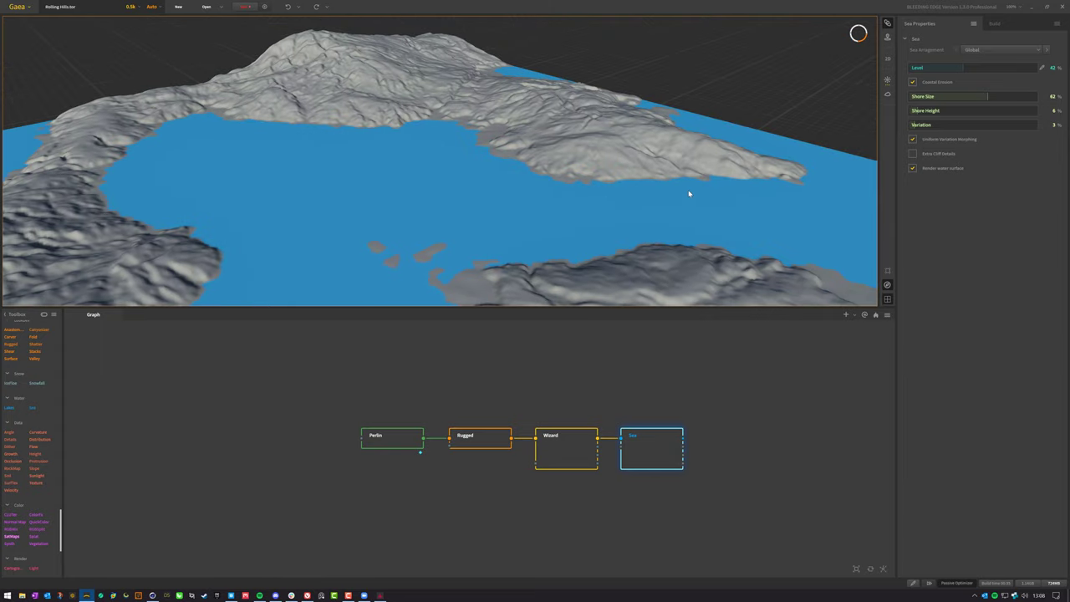
click(913, 140)
click(913, 154)
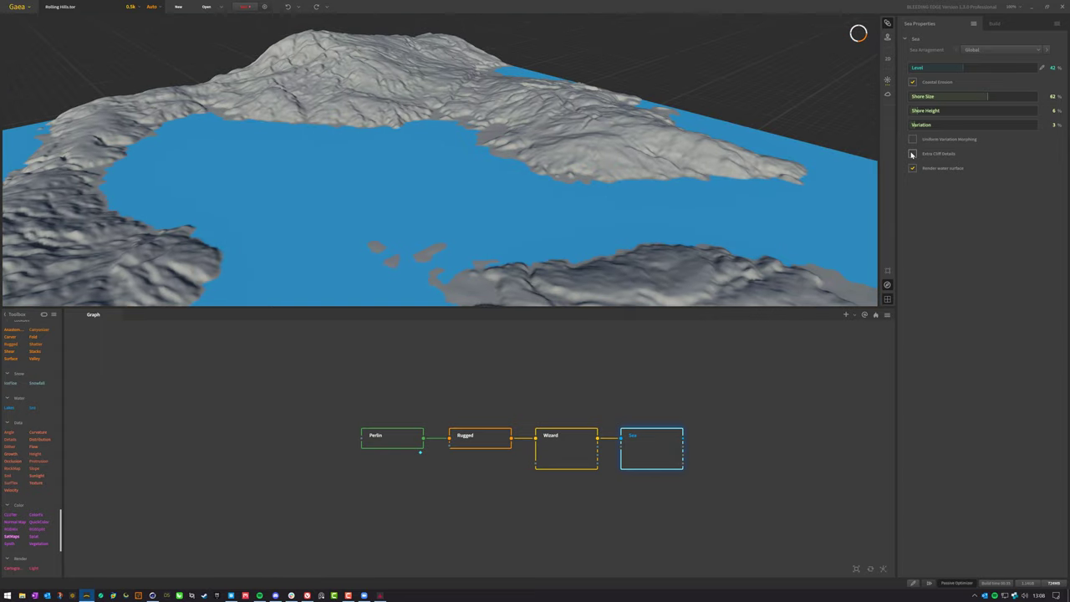
drag(560, 217, 474, 187)
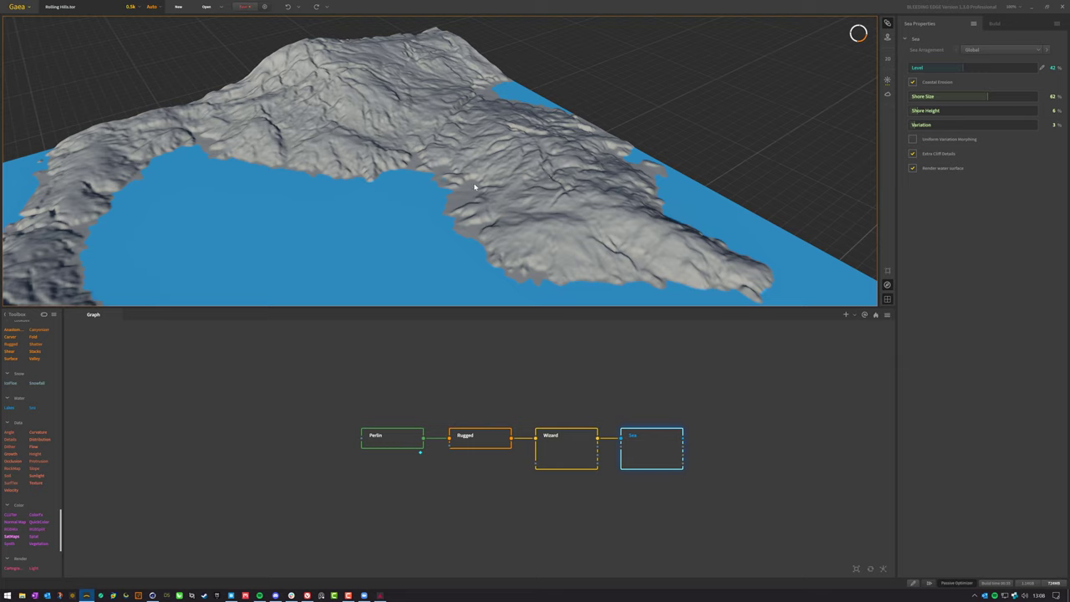
click(912, 154)
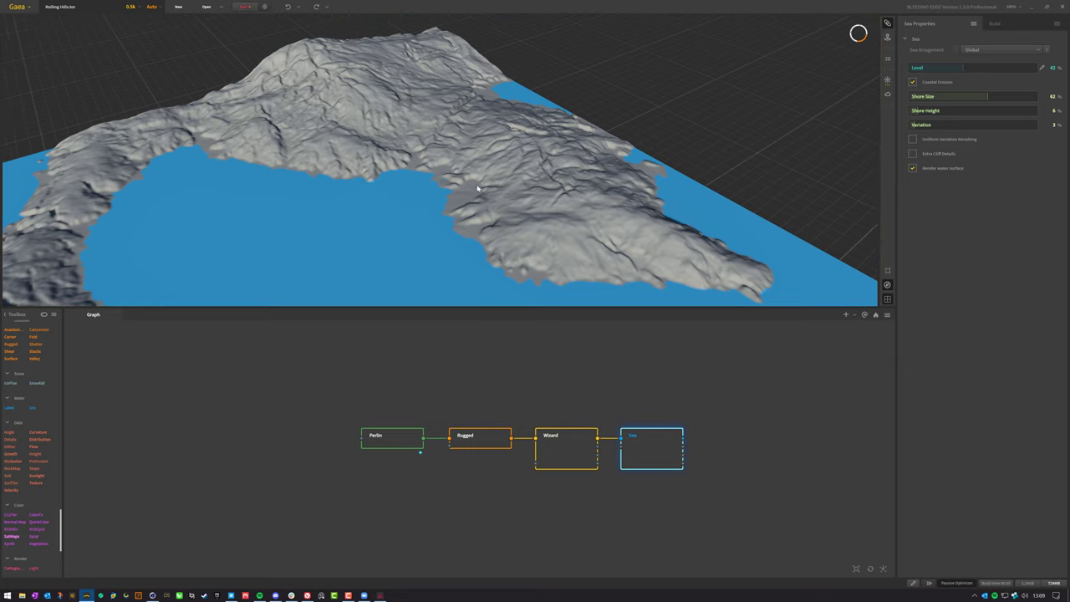
scroll(488, 188, up, 8)
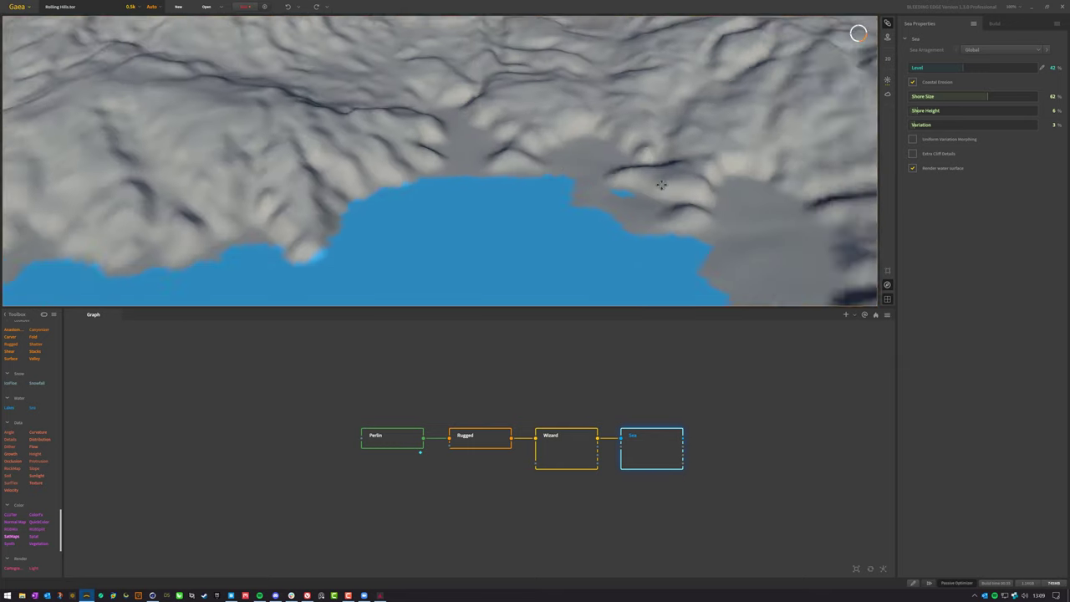
drag(658, 184, 268, 80)
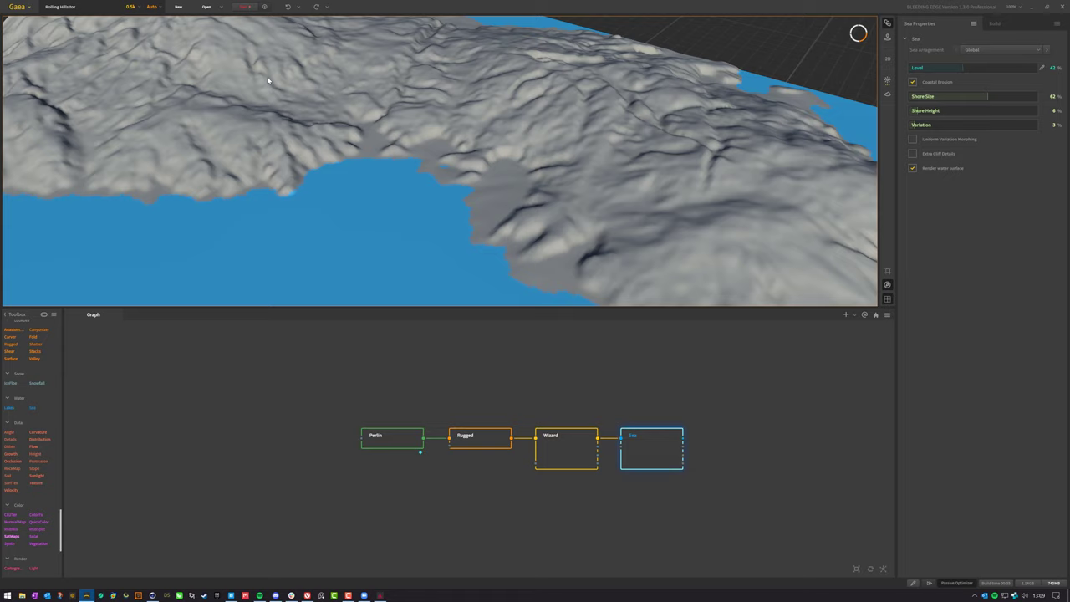
click(912, 154)
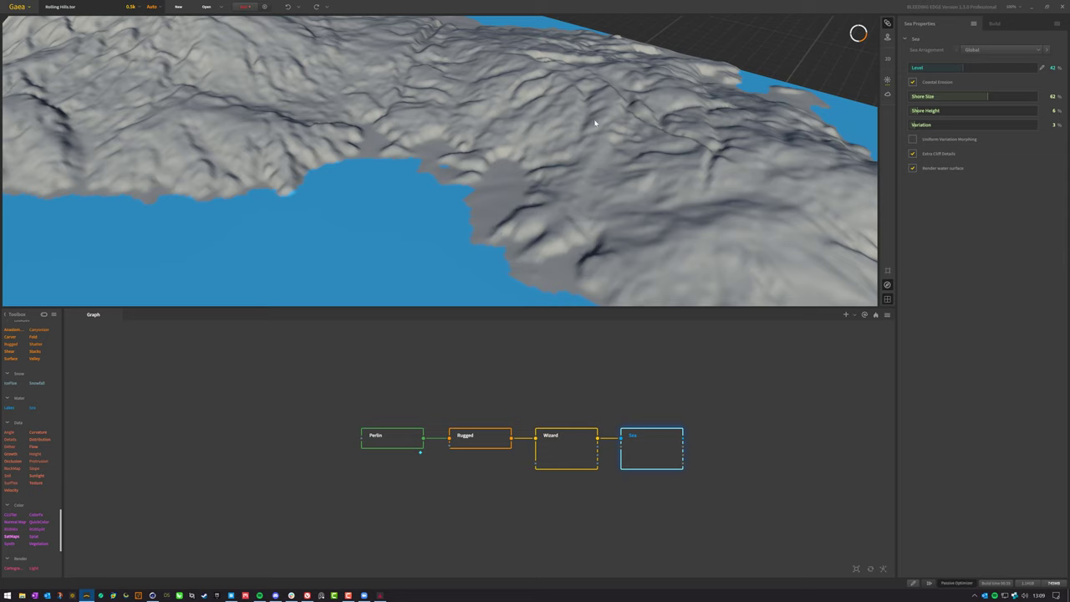
scroll(523, 184, down, 10)
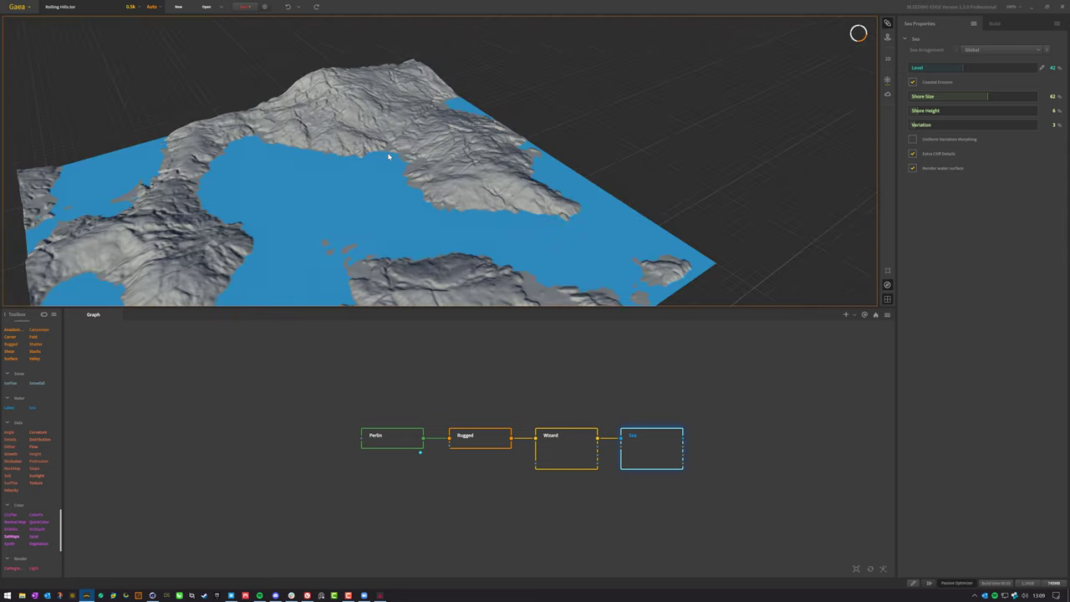
scroll(505, 212, down, 6)
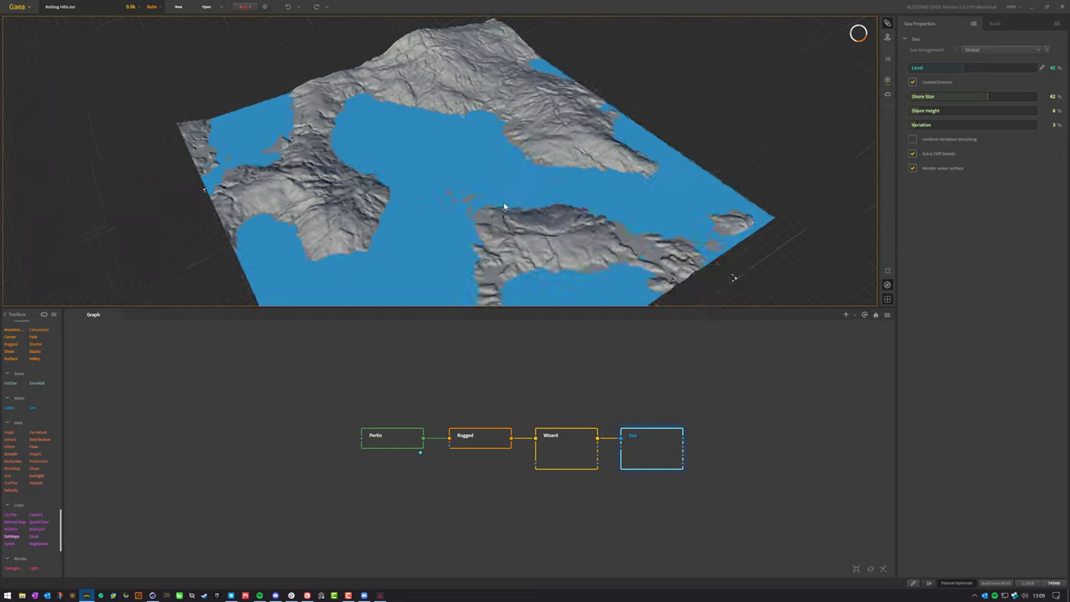
scroll(470, 144, up, 10)
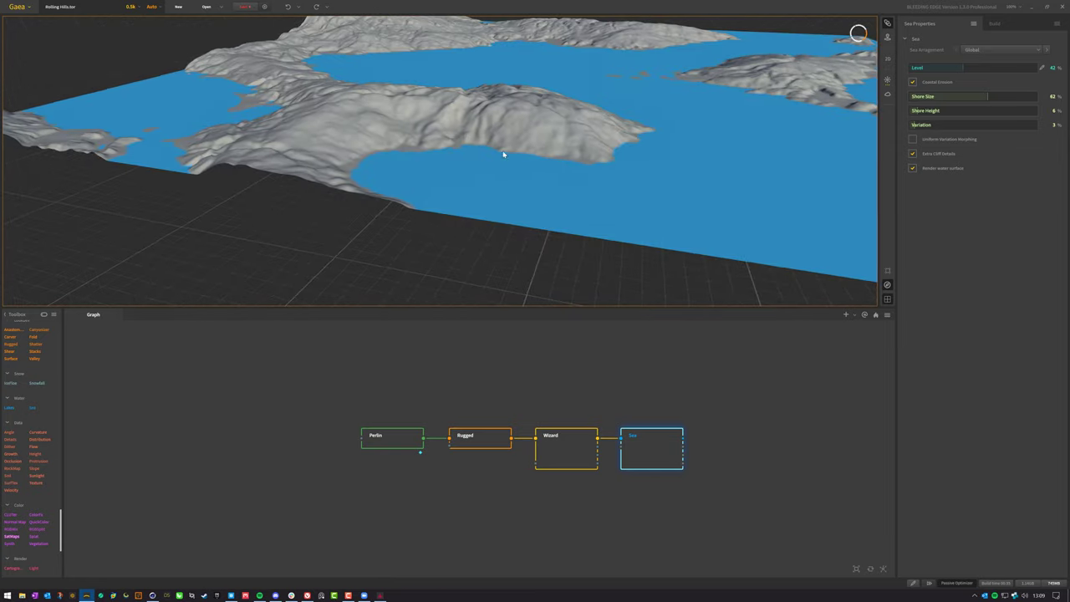
scroll(502, 171, down, 10)
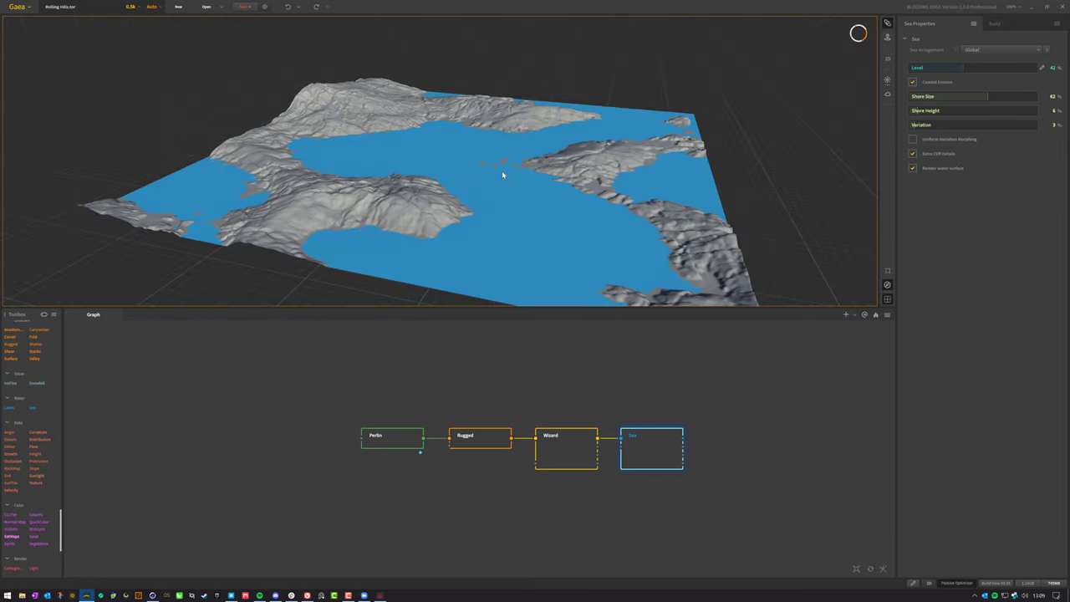
scroll(644, 155, up, 8)
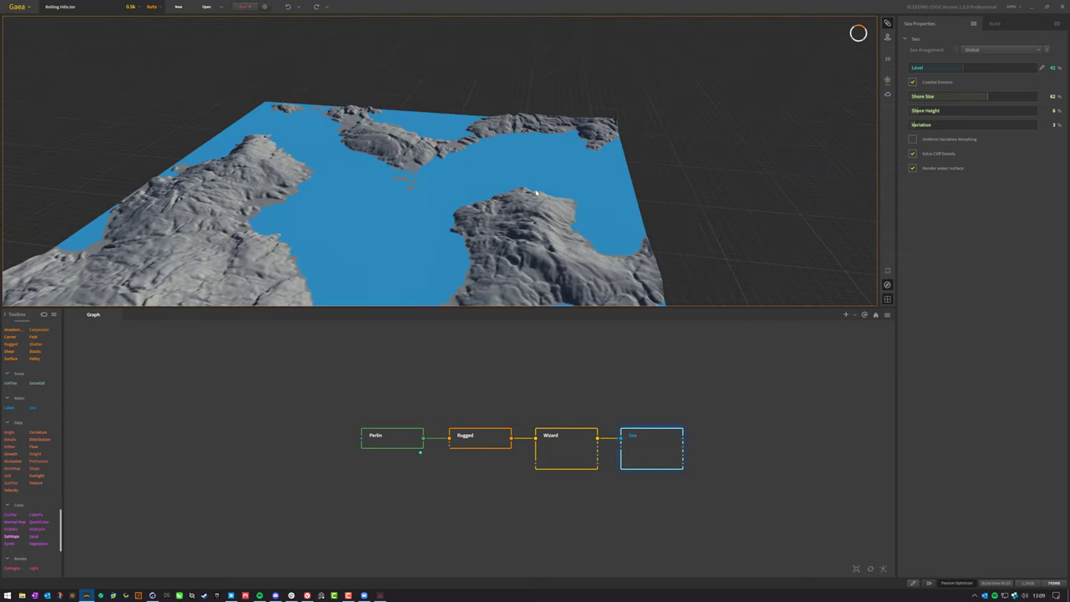
scroll(493, 192, down, 8)
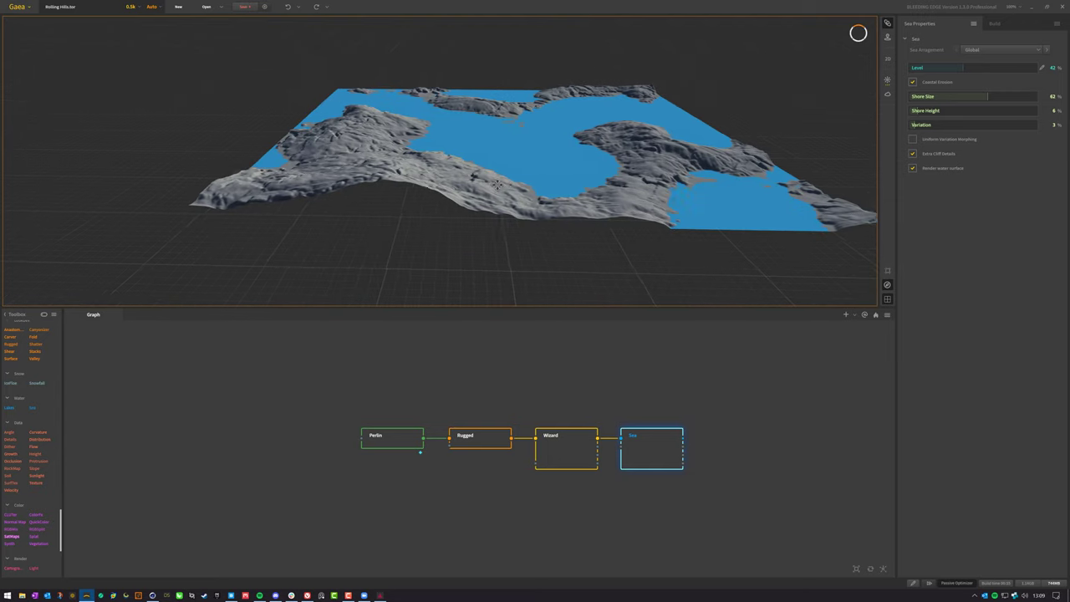
drag(491, 189, 419, 155)
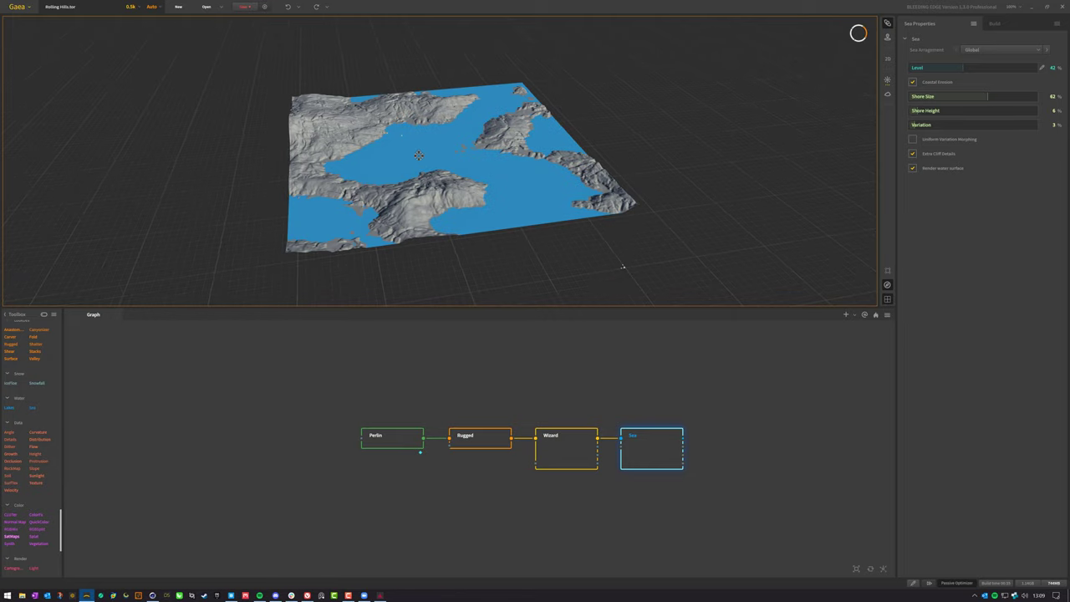
Switch the build resolution to 2k and let the Sea terrain build
click(132, 6)
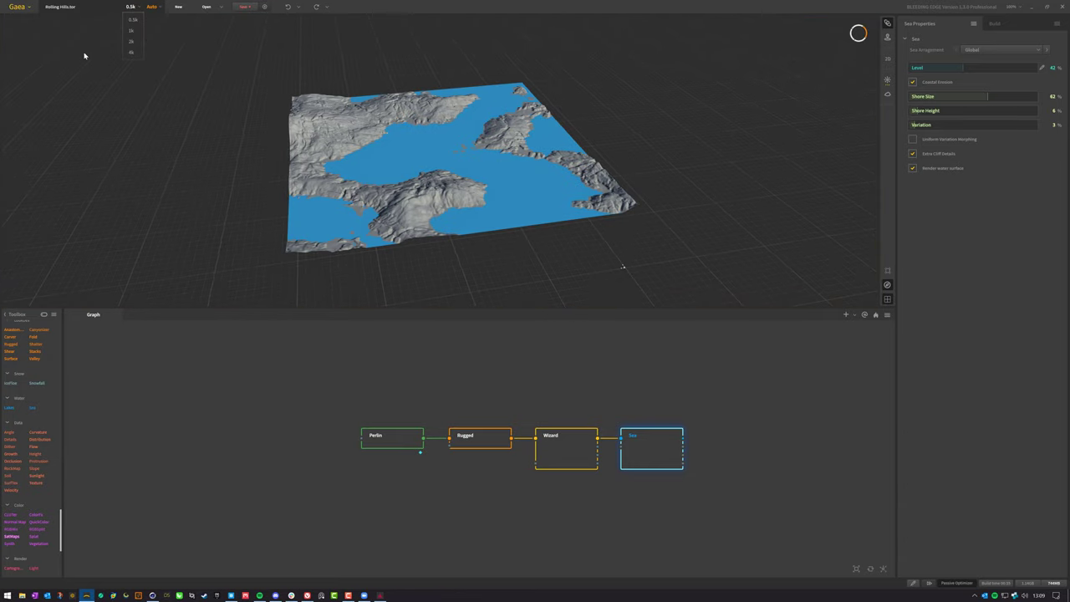
click(131, 41)
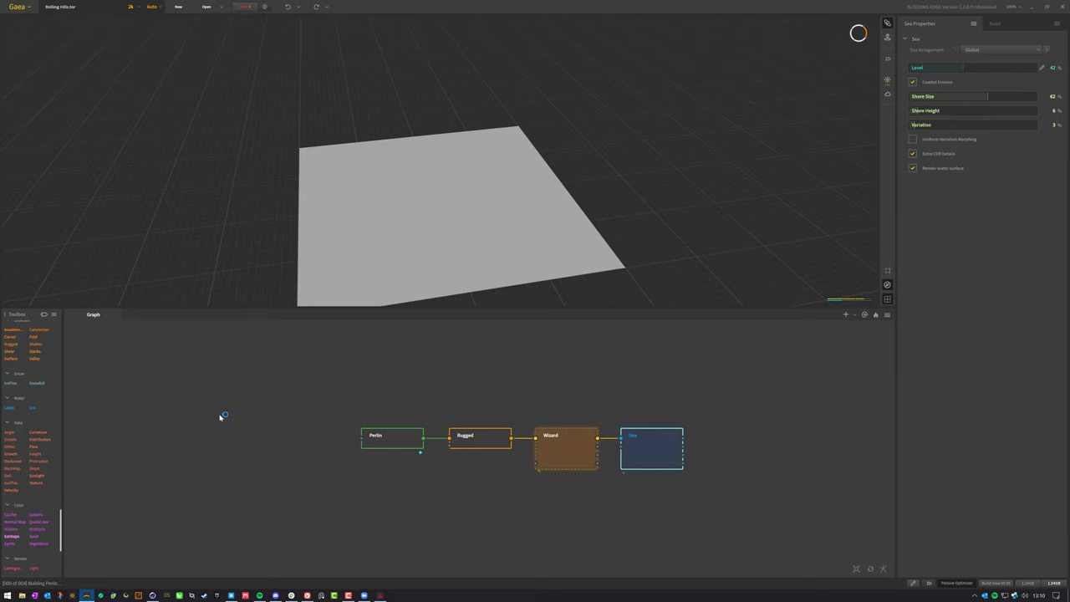
scroll(46, 542, down, 3)
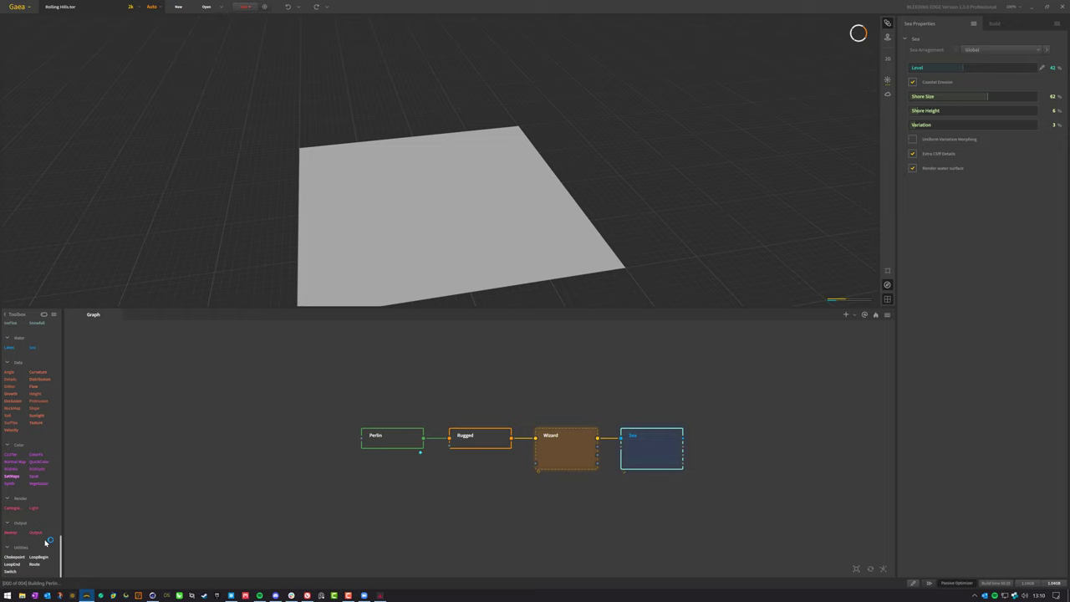
scroll(45, 541, up, 1)
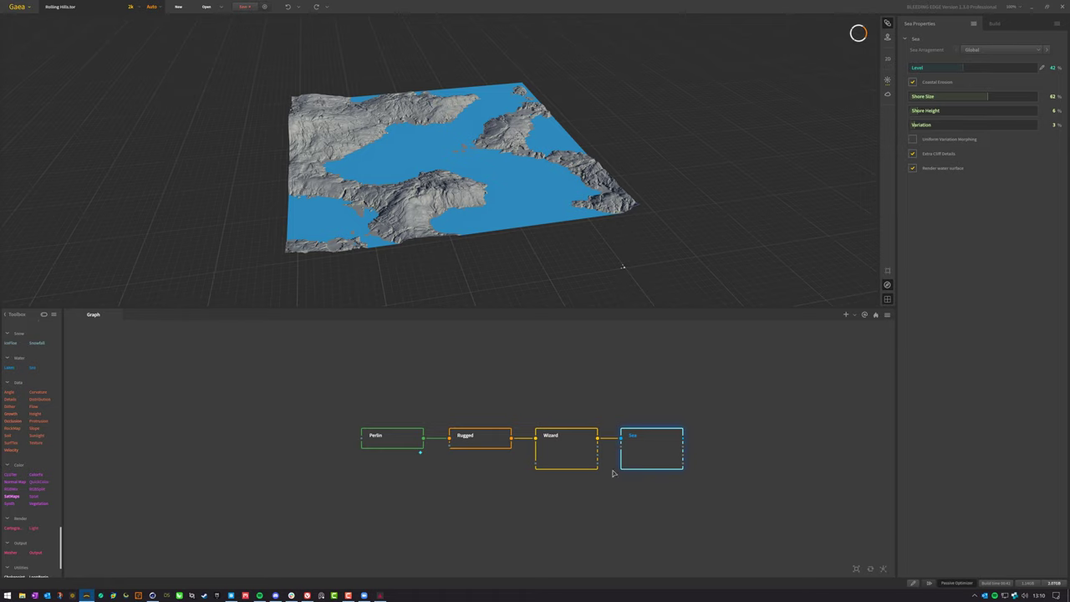
Inspect the sea terrain's shores up close, then close the Rolling Hills terrain and answer its save prompt
click(552, 508)
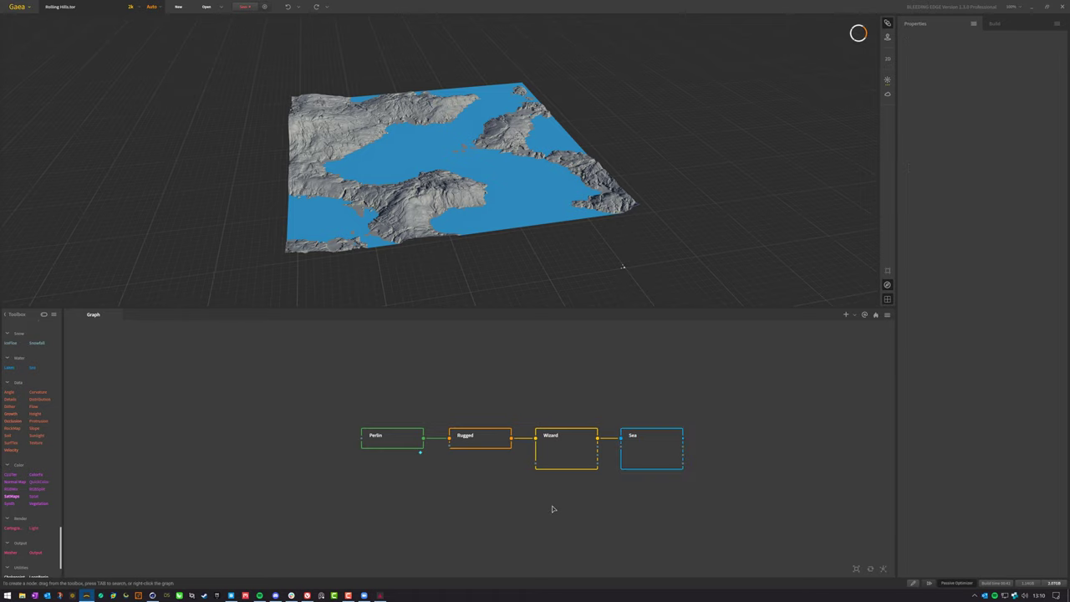
right_click(647, 508)
drag(445, 243, 598, 214)
scroll(413, 138, up, 6)
scroll(426, 146, down, 6)
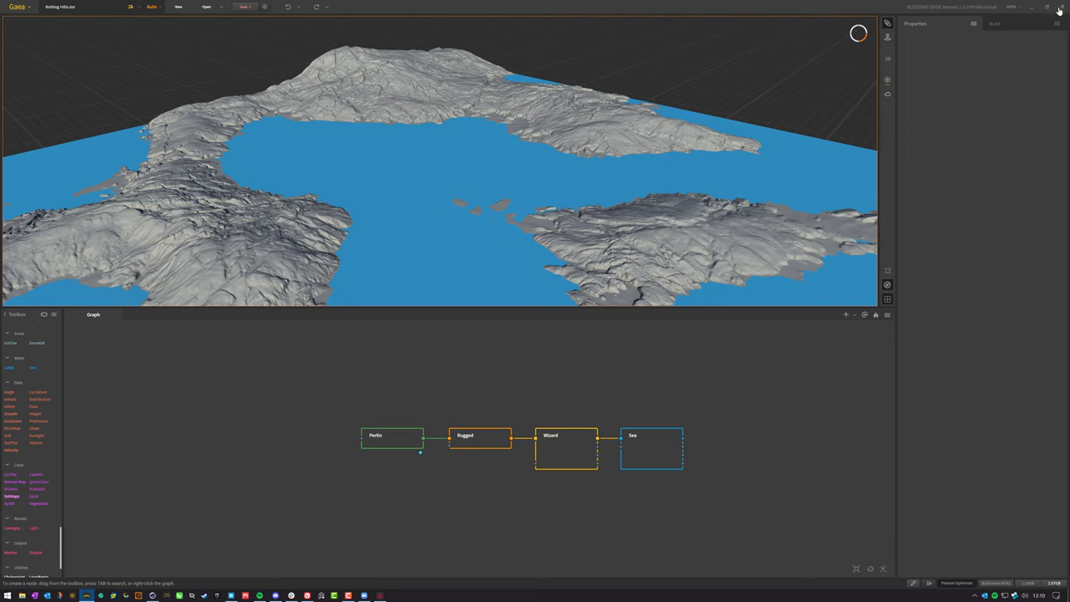
click(1060, 6)
drag(523, 257, 518, 183)
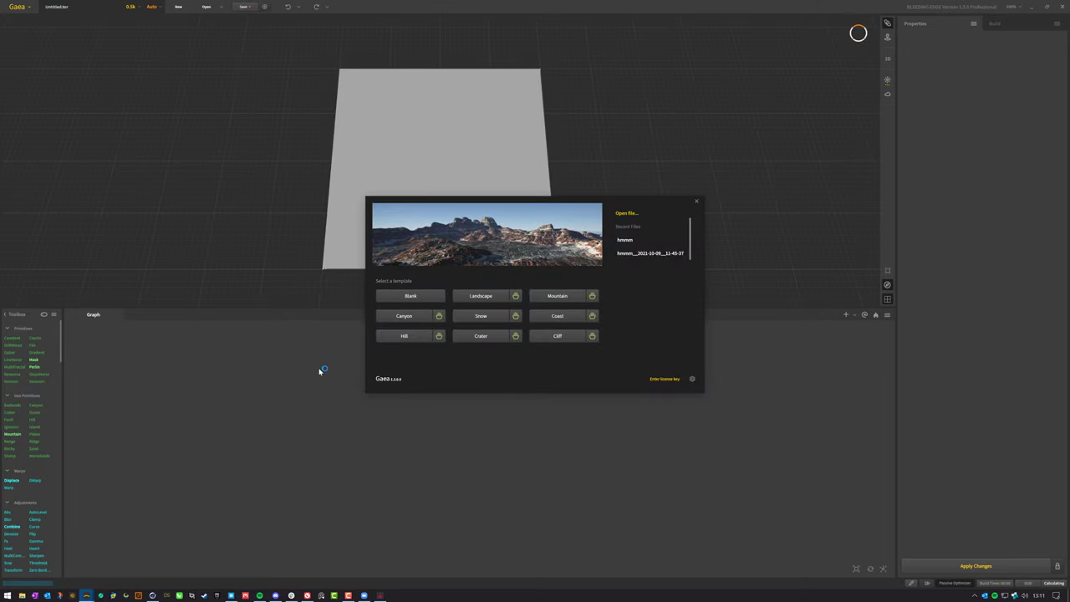
Start a new terrain from the Landscape template and build it at 2k instead of 0.5k
click(493, 296)
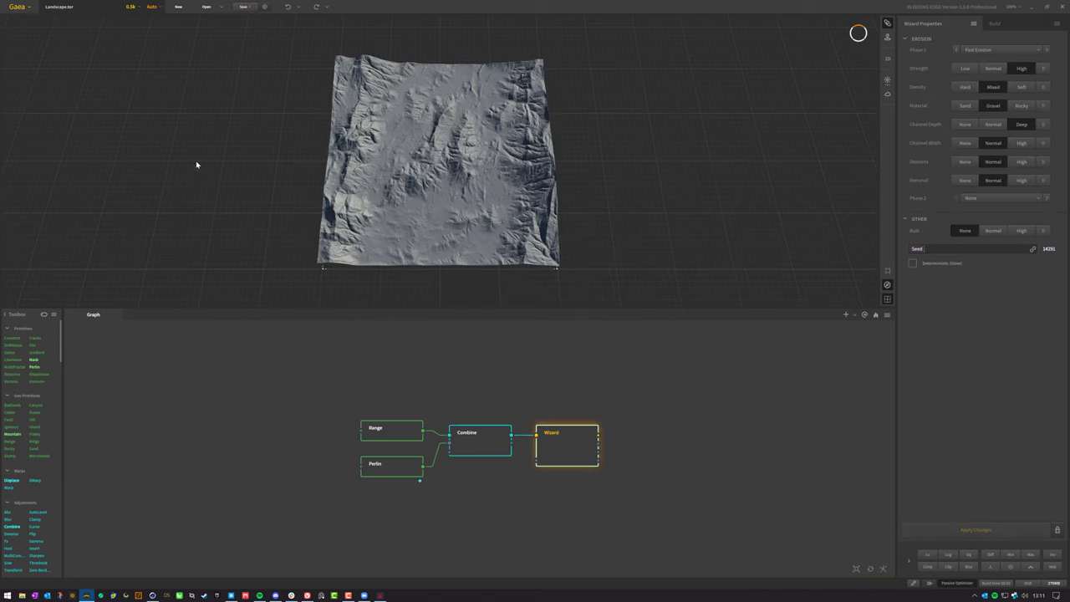
click(130, 11)
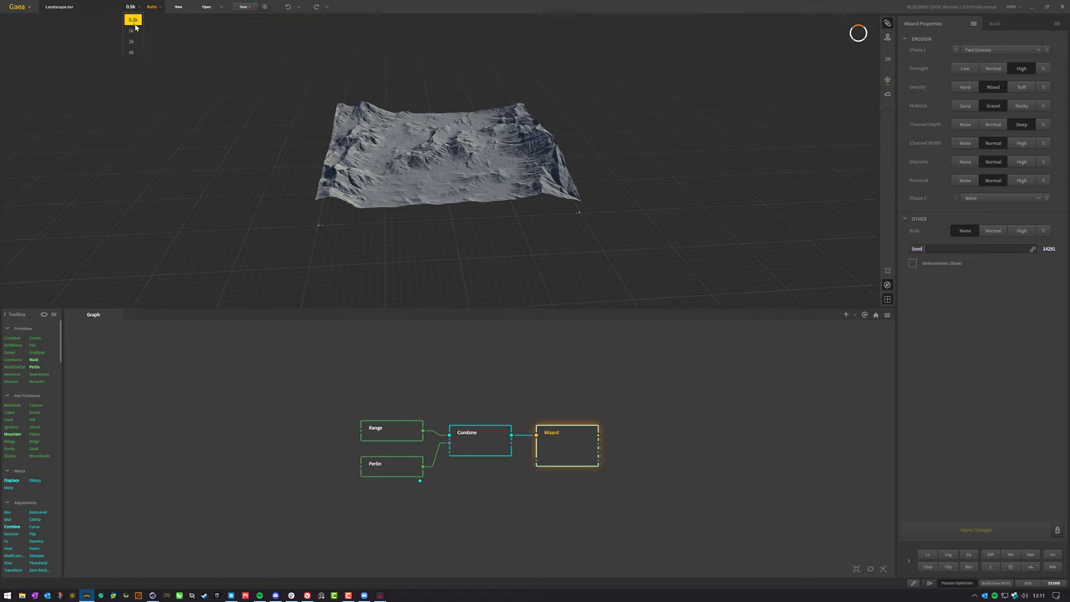
click(132, 41)
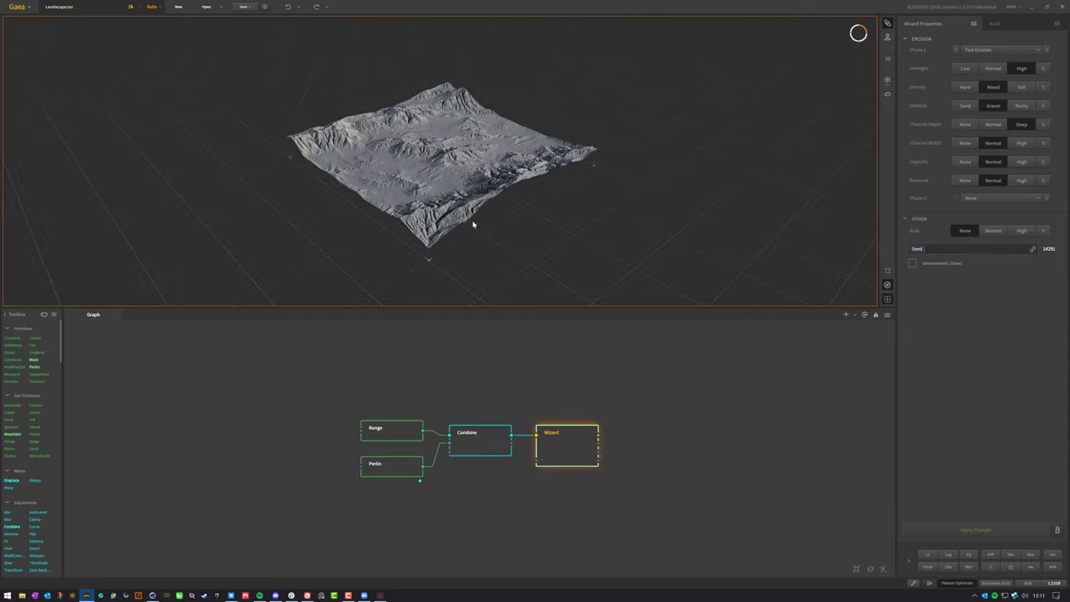
scroll(480, 180, up, 6)
scroll(485, 167, down, 8)
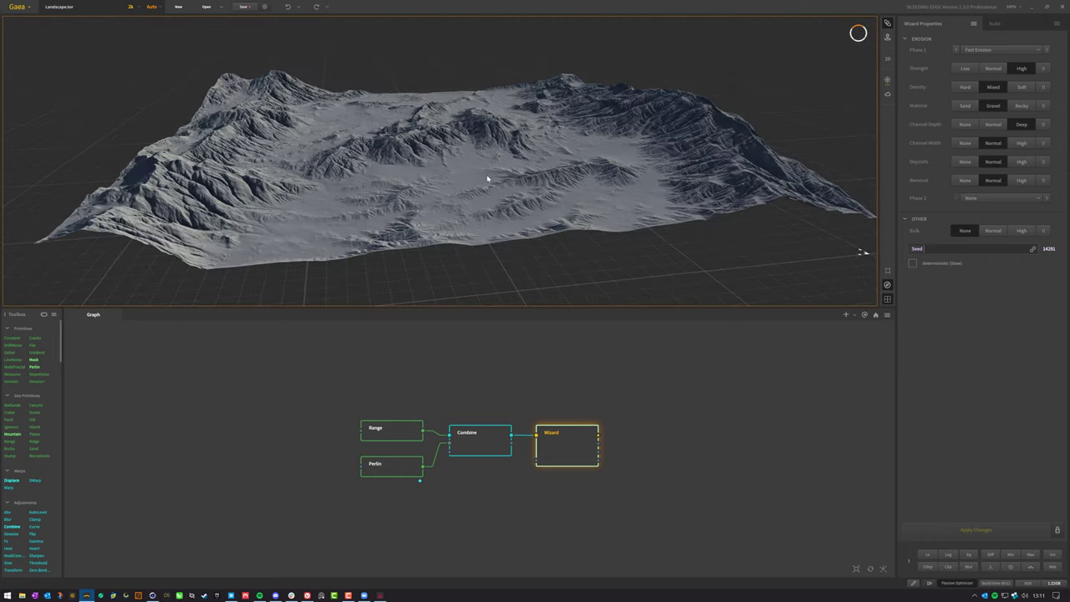
Save the Landscape terrain under the new name merh.tor with Save As
click(18, 7)
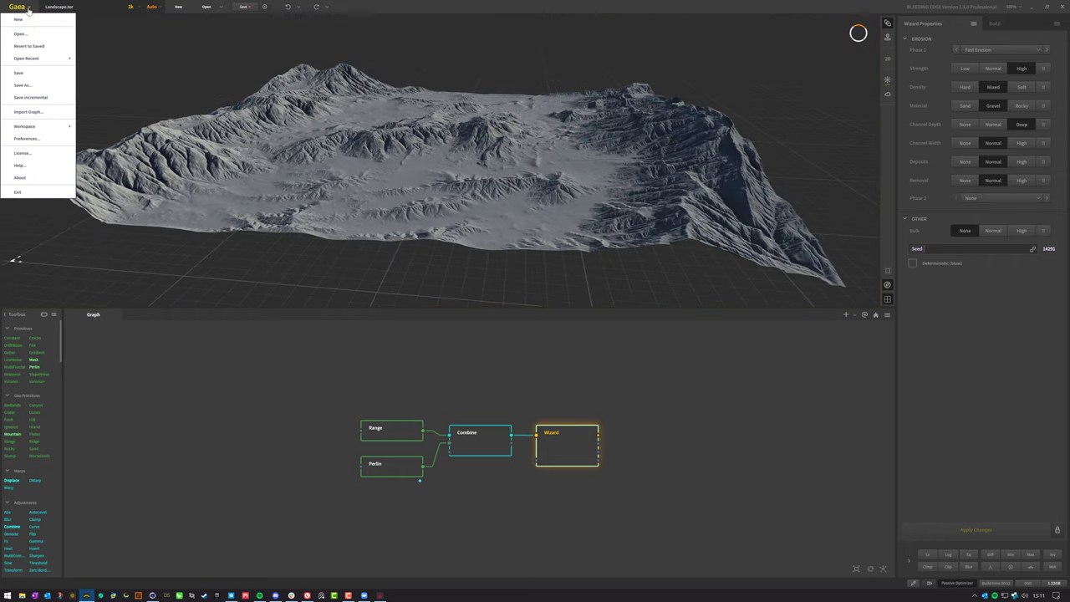
click(37, 86)
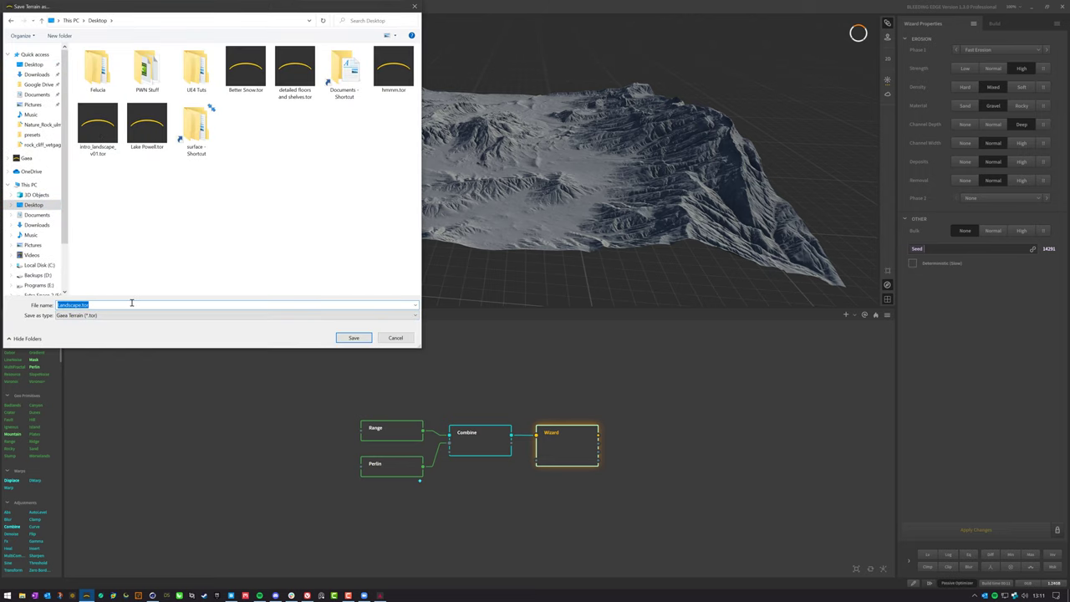
text(merh)
click(353, 338)
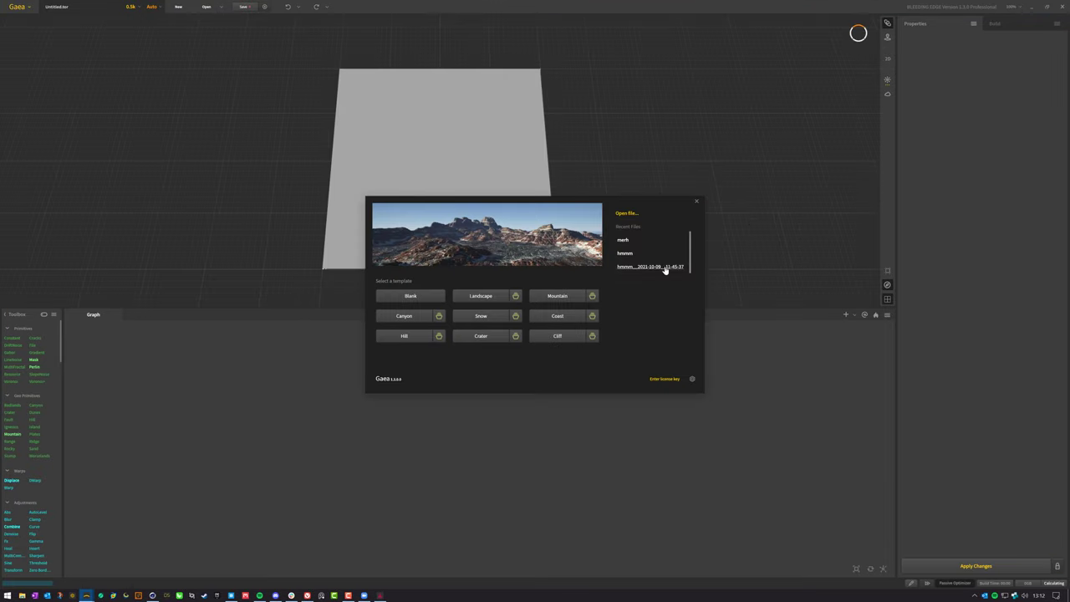
Open the hmmm terrain, tilt it into perspective and preview the final Light output
mouse_move(650, 269)
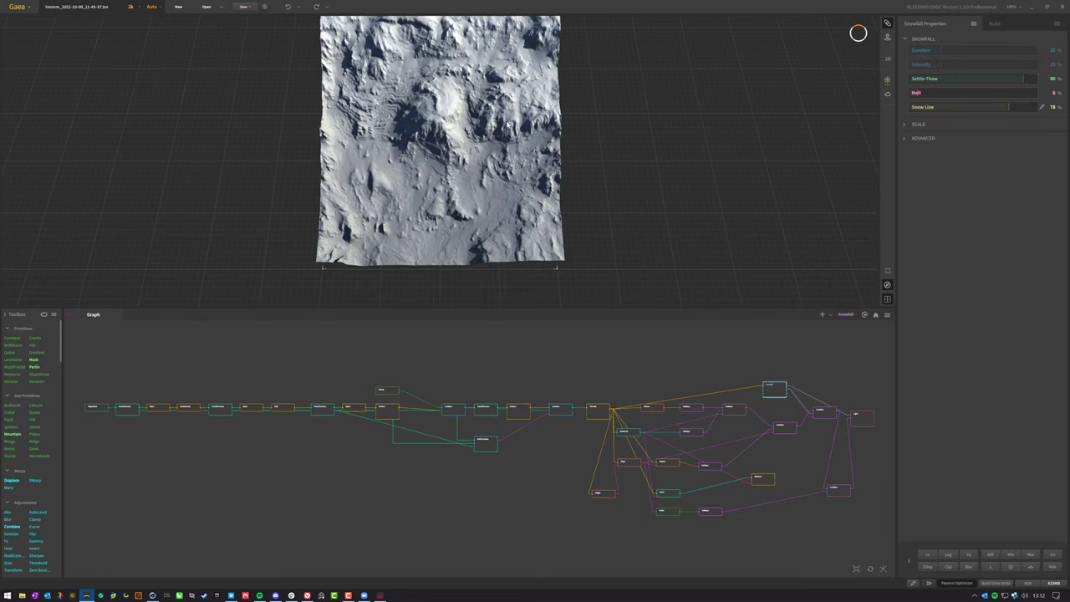
drag(510, 126, 497, 180)
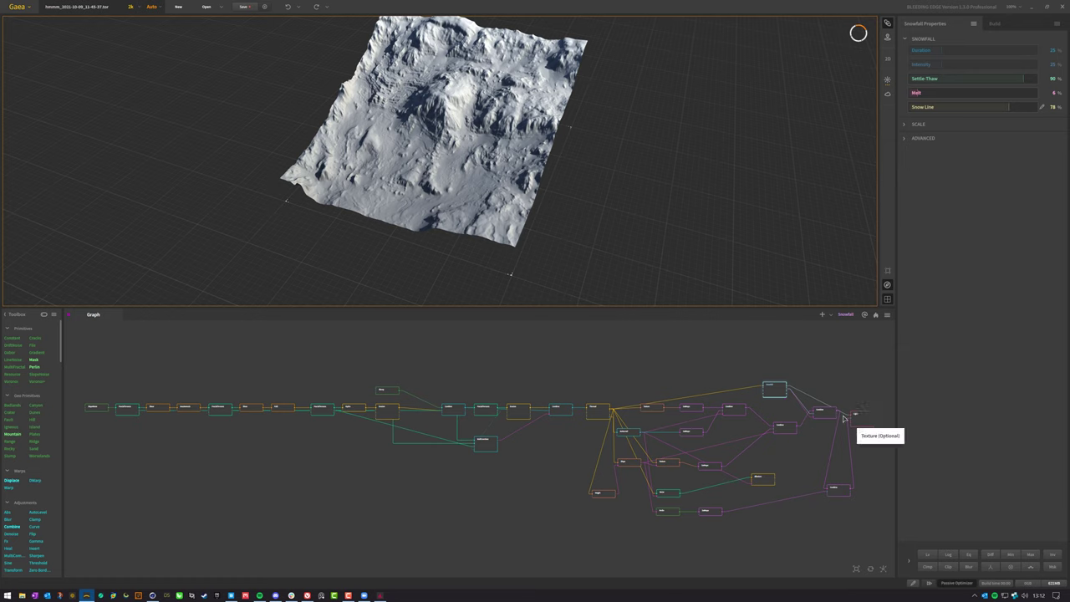
click(592, 419)
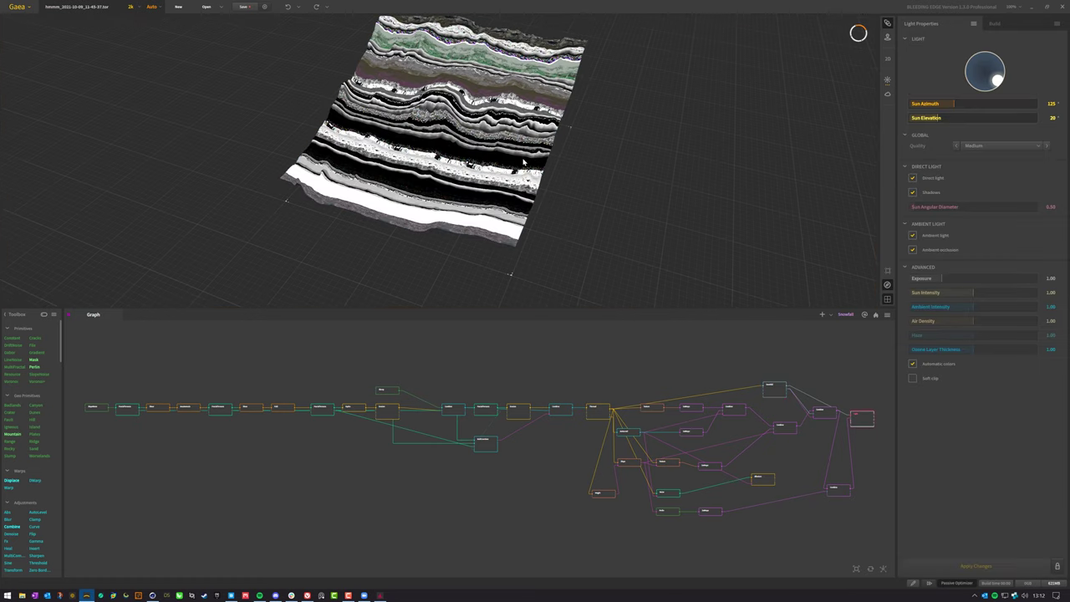
Preview the upper and lower Combine nodes' blend and textured colour results against the lighting
click(825, 411)
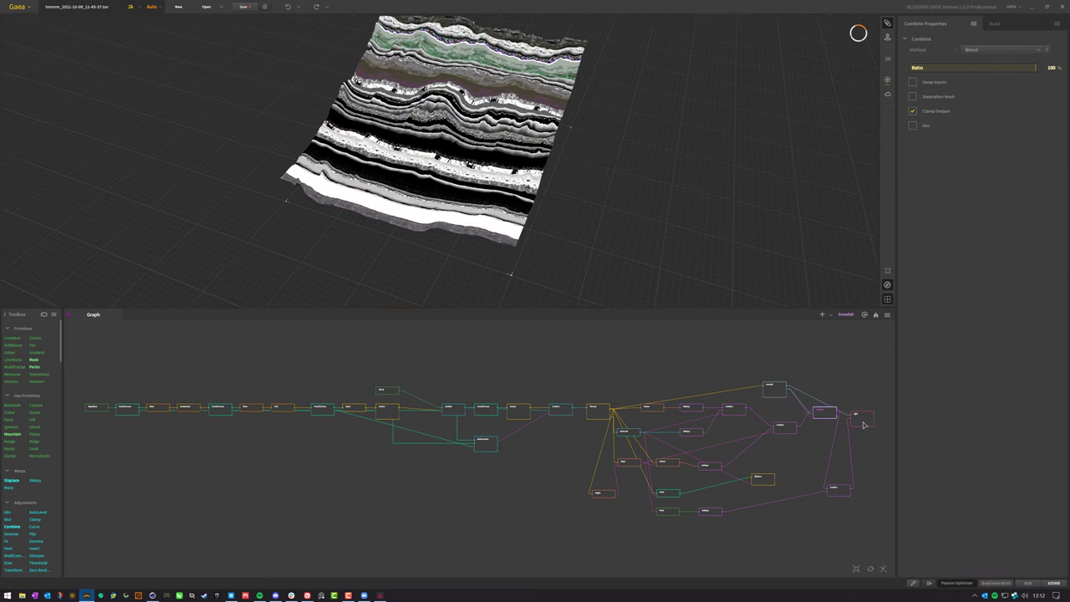
click(839, 490)
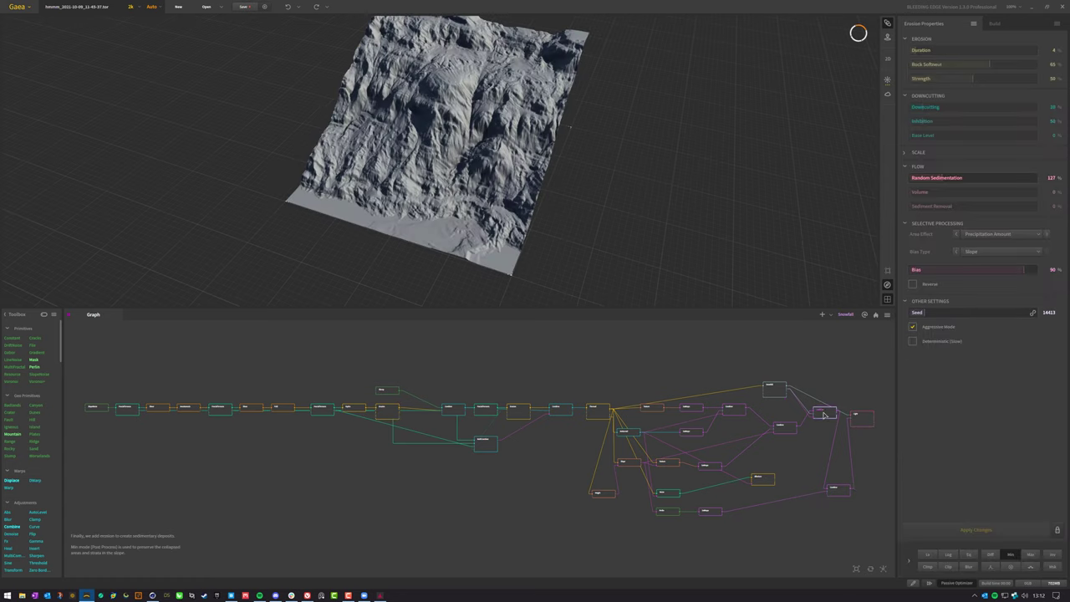
click(823, 414)
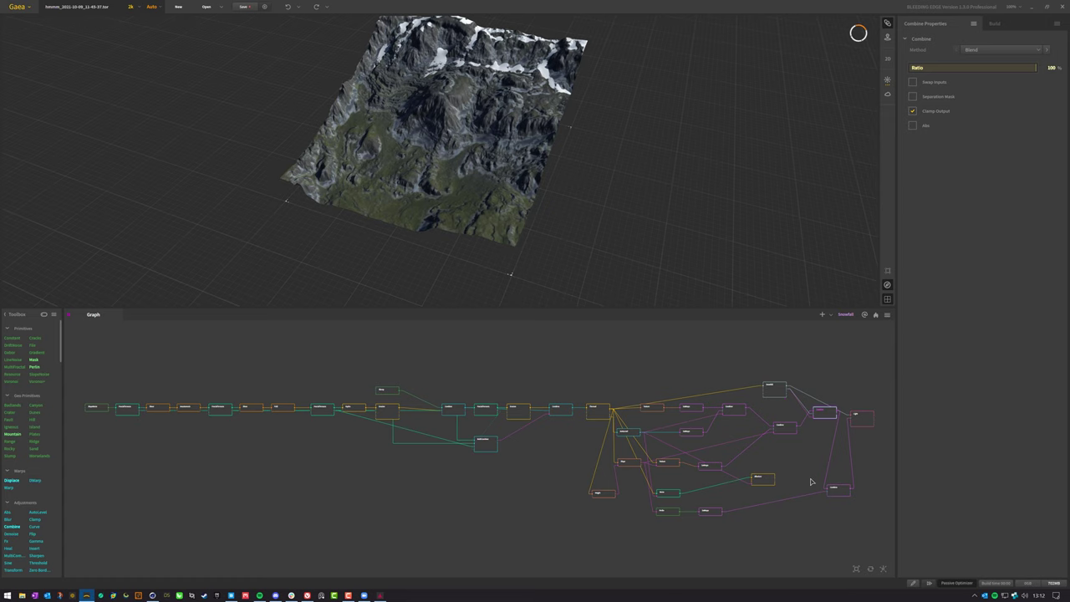
click(596, 392)
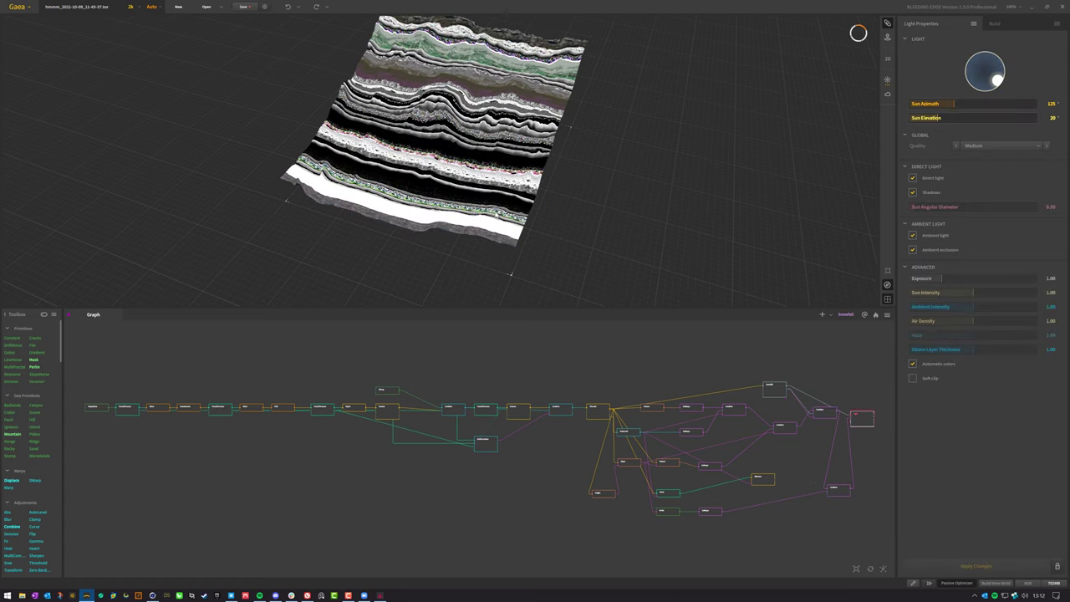
click(823, 411)
click(839, 490)
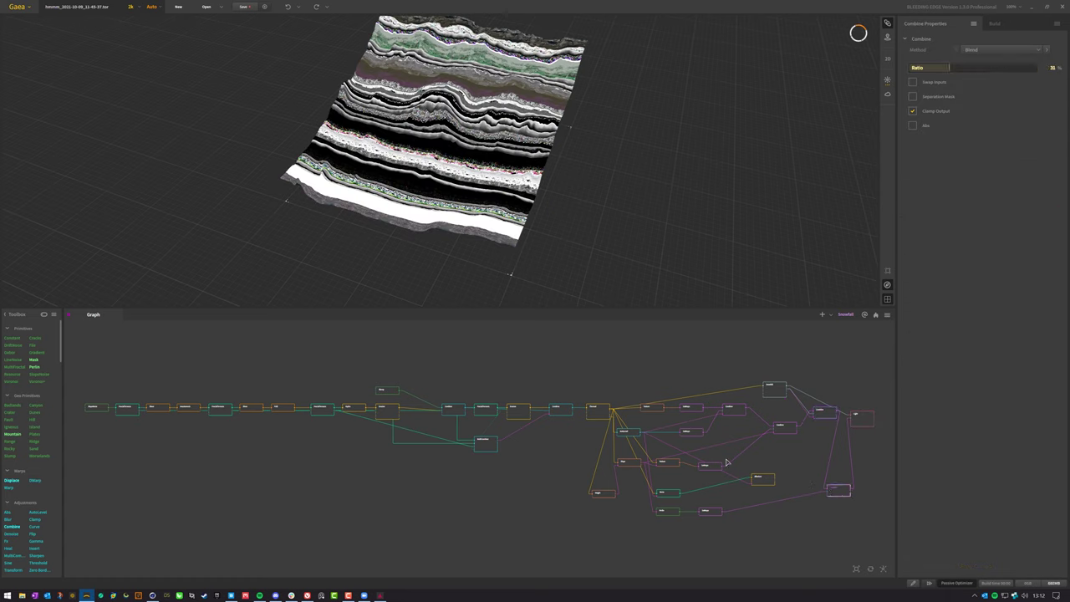
Preview the Erosion stage, return to the textured Combine result, and clear the node selection
click(383, 410)
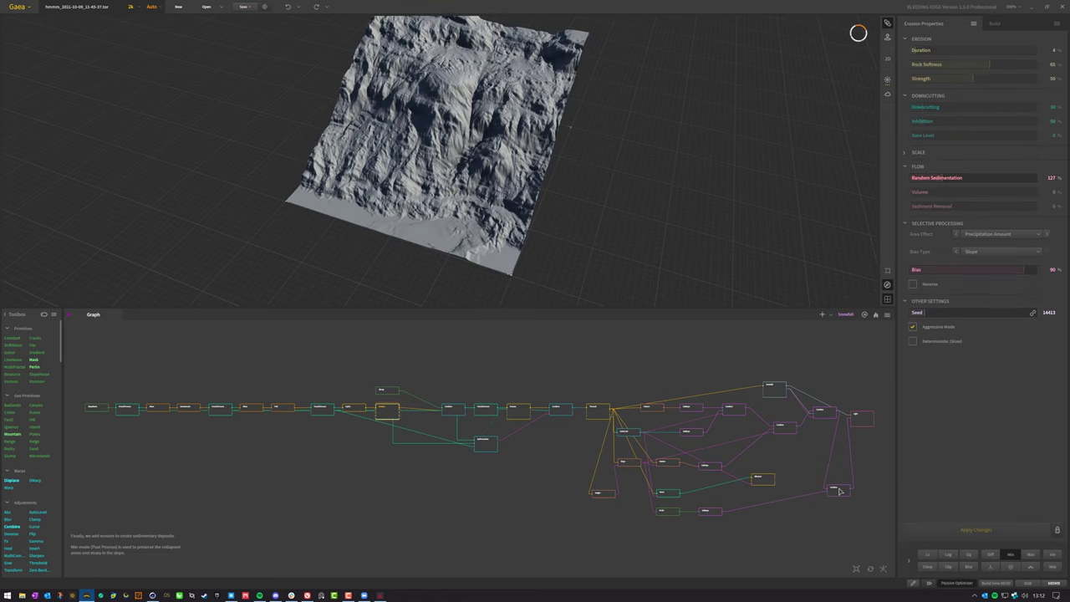
click(839, 491)
scroll(468, 189, up, 10)
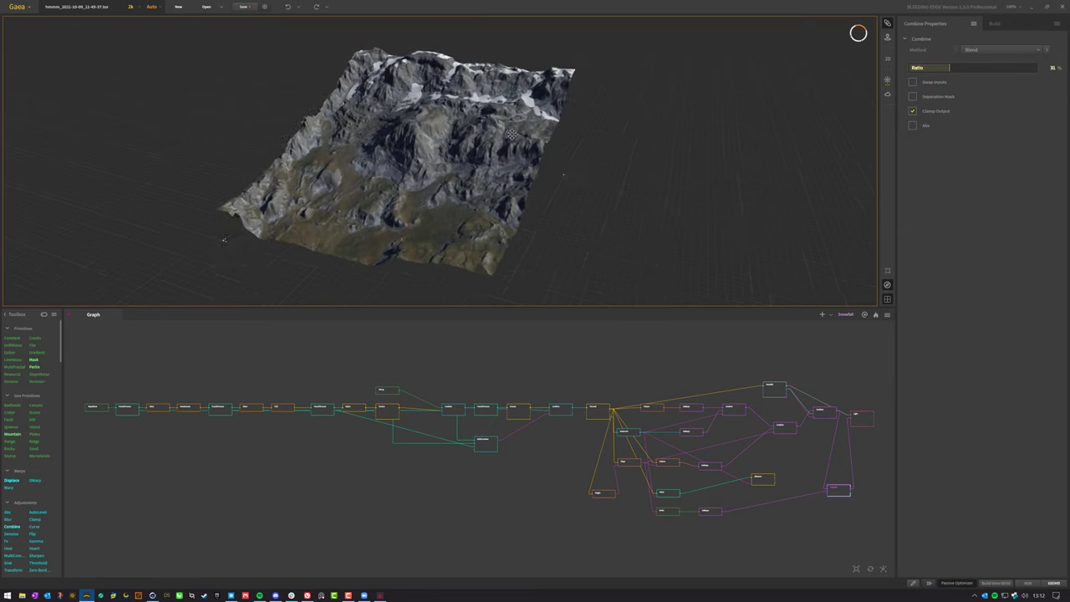
scroll(470, 189, down, 10)
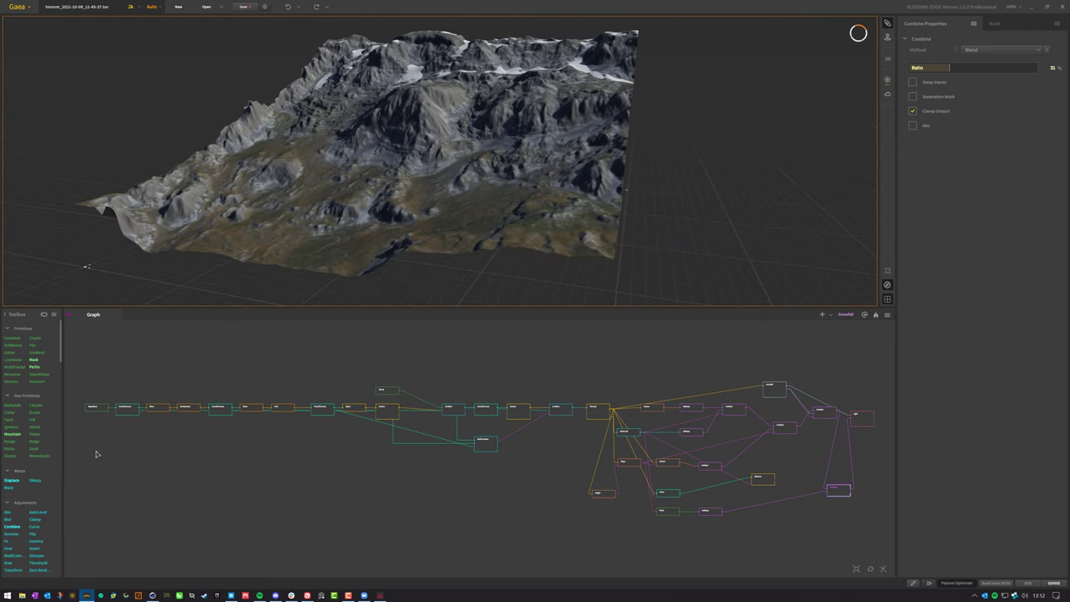
drag(72, 482, 555, 517)
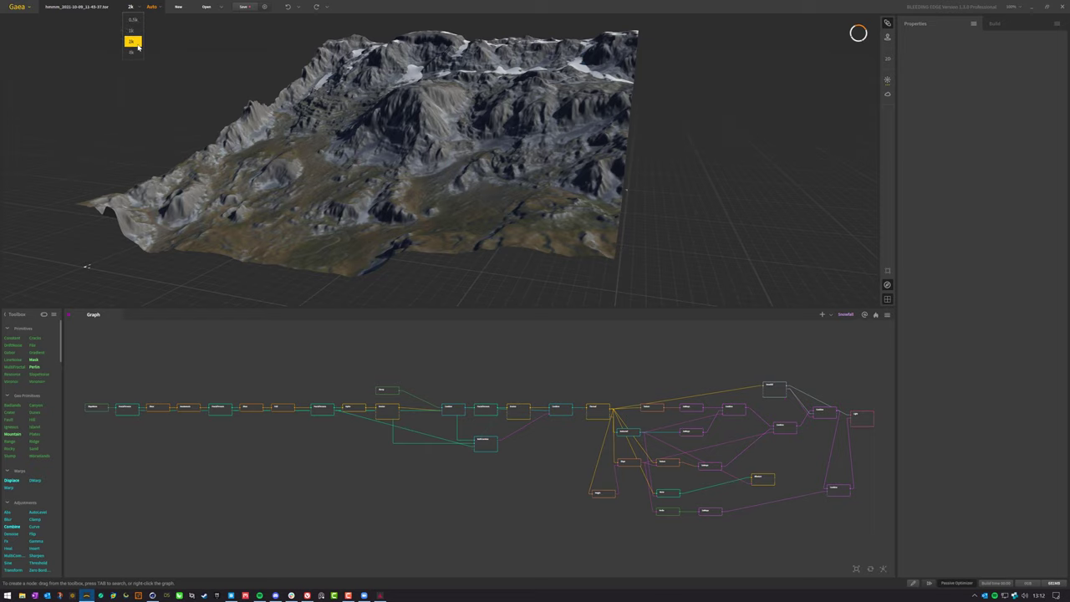
Rebuild the snowy mountain previews at 2k and orbit to a more frontal view
click(131, 10)
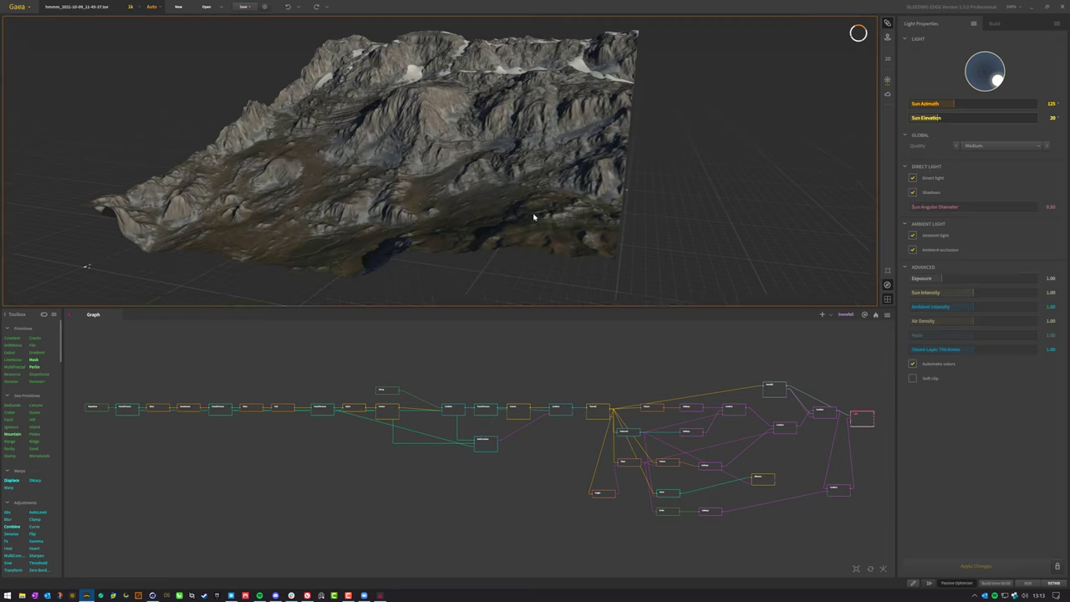
drag(538, 215, 533, 219)
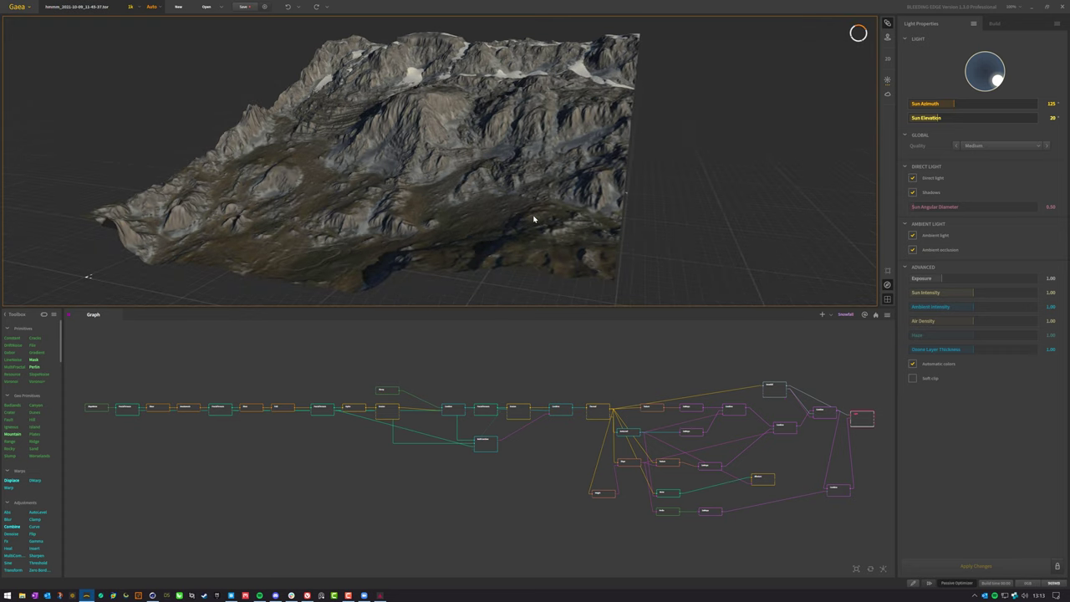